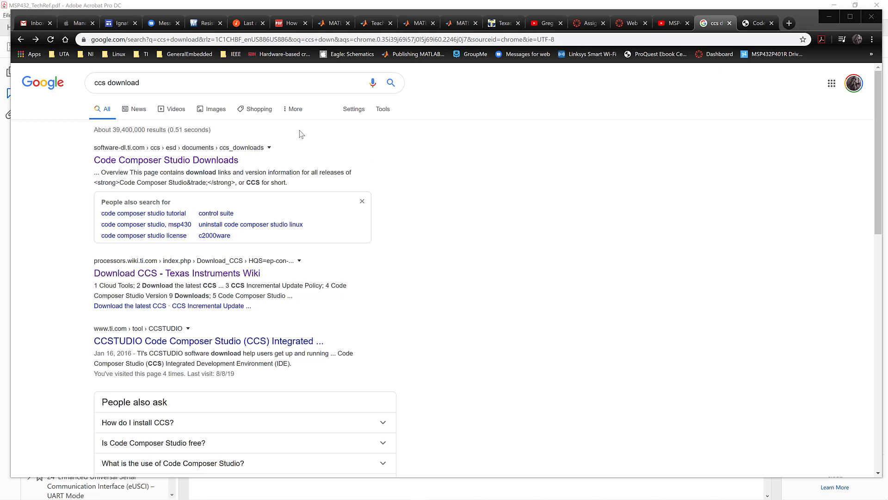
Switch to the Code Composer Studio Downloads page and find the Windows 64-bit single-file installer under Version 10.
{"action": "left_click", "coordinate": [160, 81]}
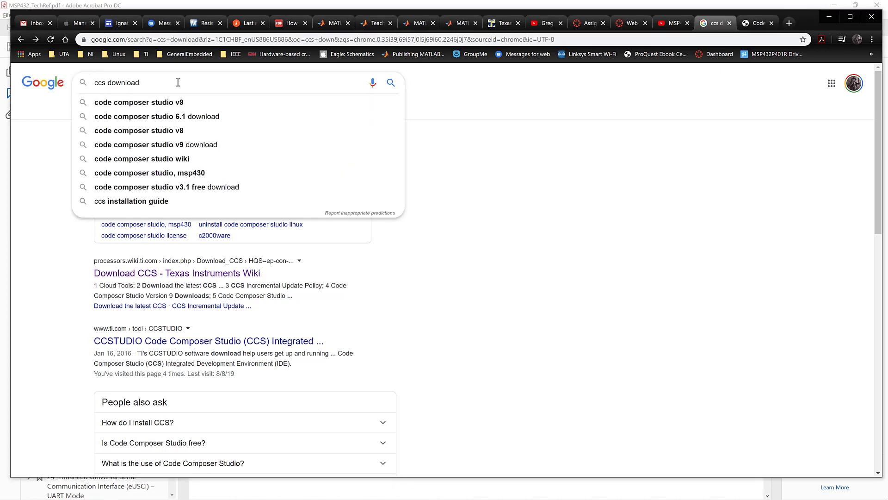
{"action": "left_click", "coordinate": [507, 167]}
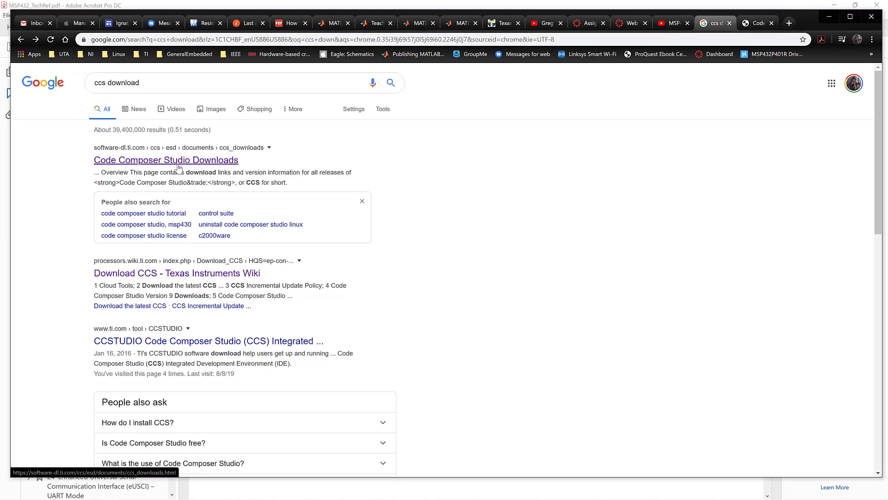
{"action": "key", "text": "ctrl+Tab"}
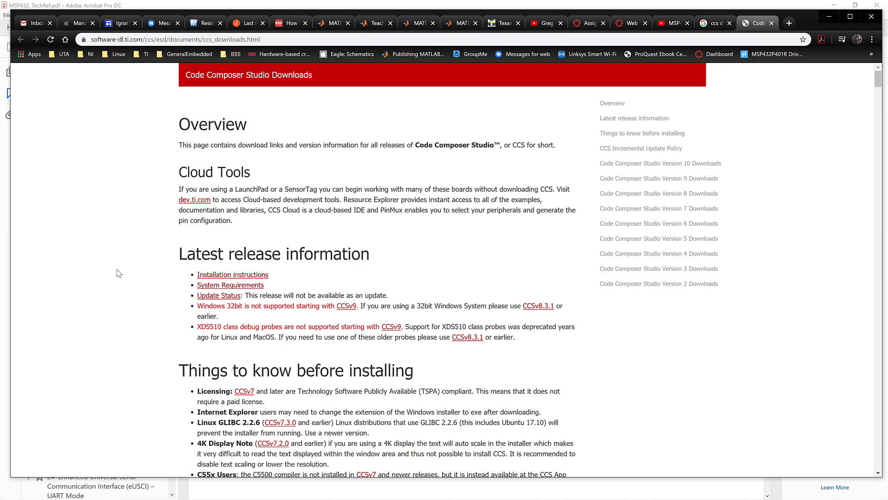
{"action": "scroll", "coordinate": [119, 273], "scroll_direction": "down", "scroll_amount": 20}
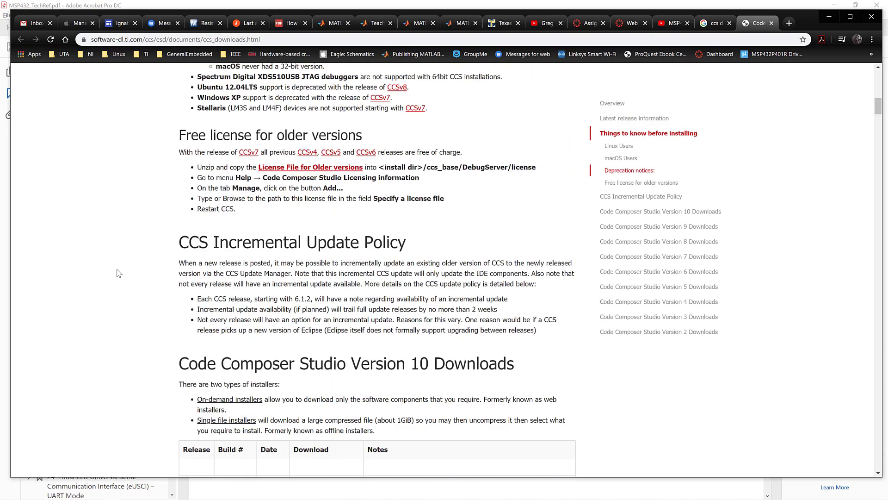
{"action": "scroll", "coordinate": [119, 273], "scroll_direction": "down", "scroll_amount": 3}
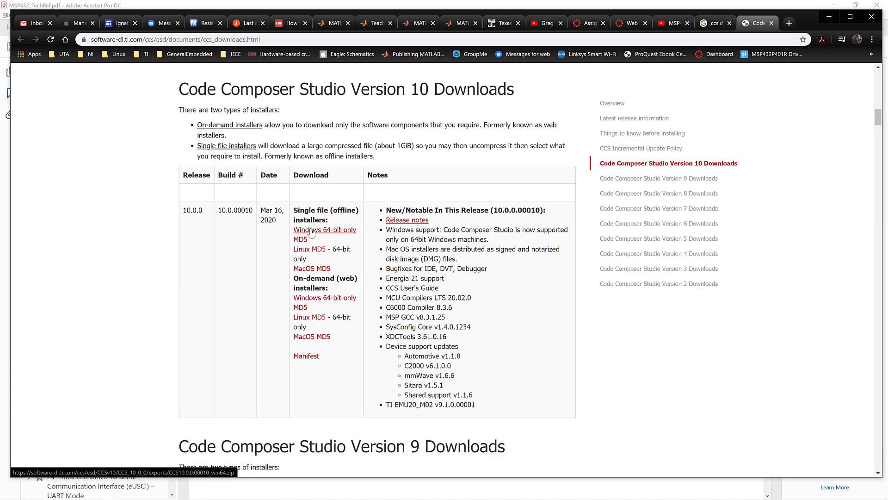
Switch to File Explorer and open the Downloads folder.
{"action": "key", "text": "alt+Tab"}
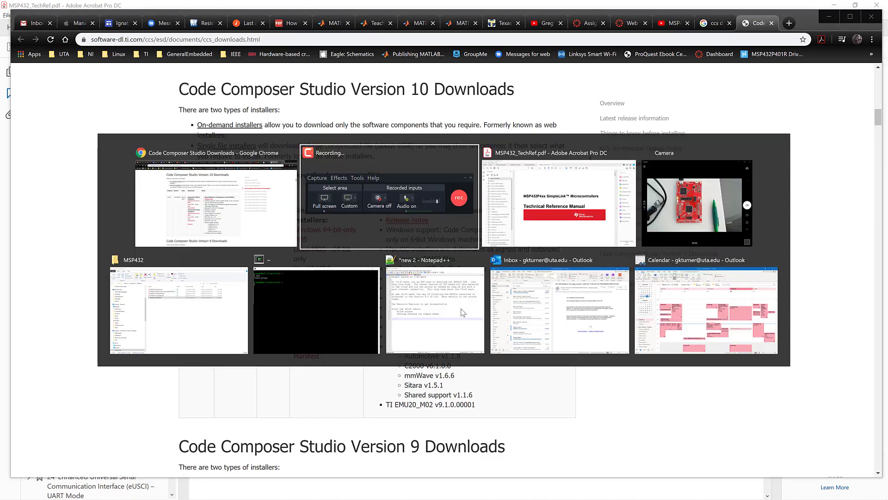
{"action": "key", "text": "Tab"}
{"action": "key", "text": "Tab"}
{"action": "key", "text": "Tab"}
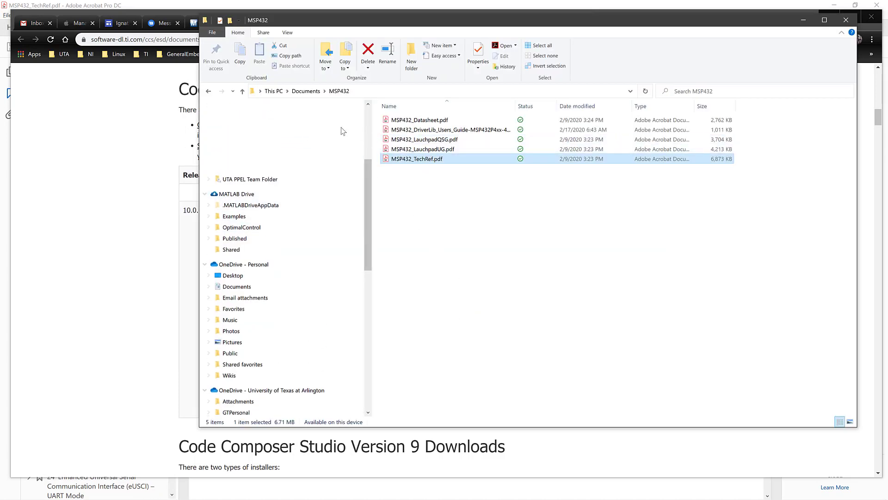
{"action": "left_click", "coordinate": [340, 135]}
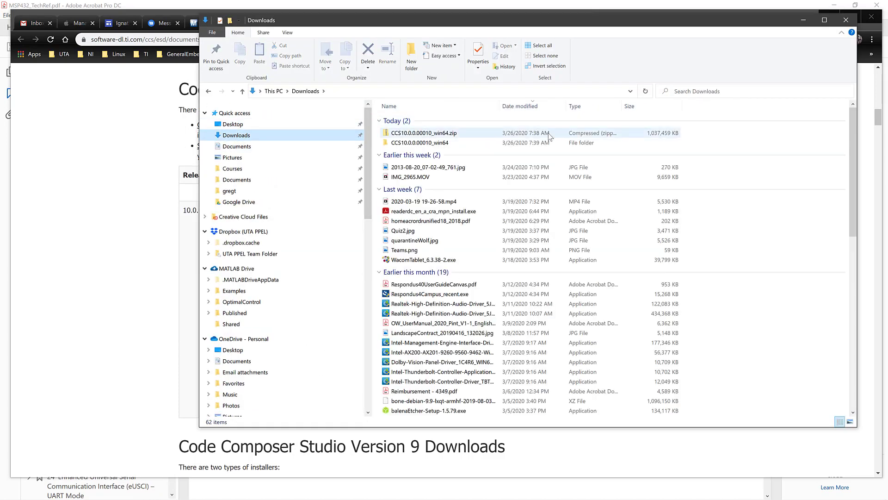
Check the size and the available extraction options of the CCS10.0.0.00010_win64.zip archive.
{"action": "left_click", "coordinate": [650, 134]}
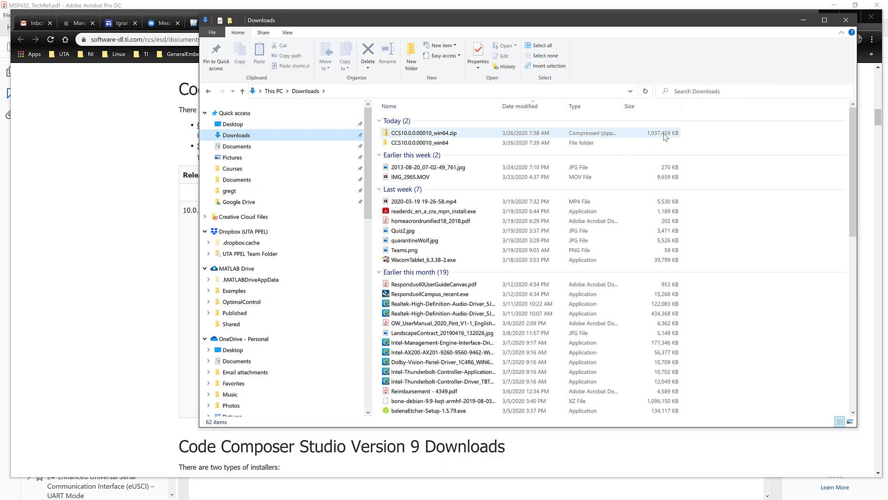
{"action": "right_click", "coordinate": [428, 134]}
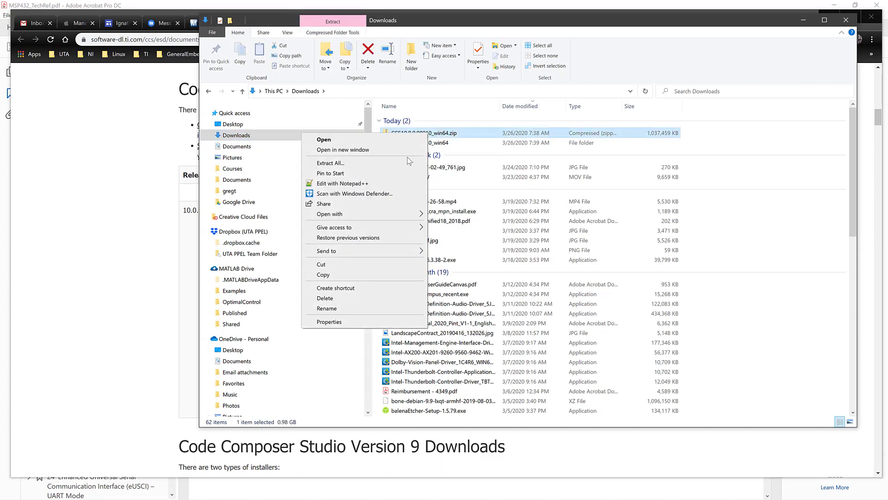
{"action": "left_click", "coordinate": [655, 145]}
Open the extracted CCS10.0.0.00010_win64 folder and its nested folder of the same name to reach the setup files.
{"action": "left_click", "coordinate": [468, 144]}
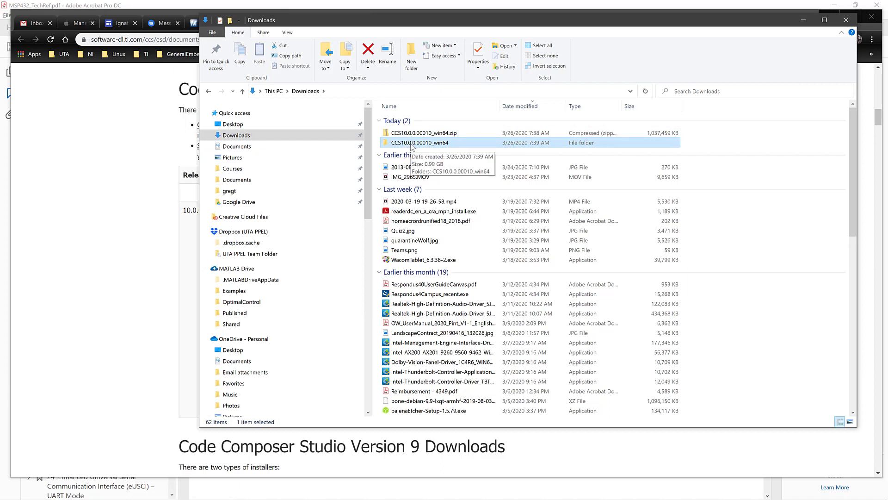
{"action": "double_click", "coordinate": [412, 144]}
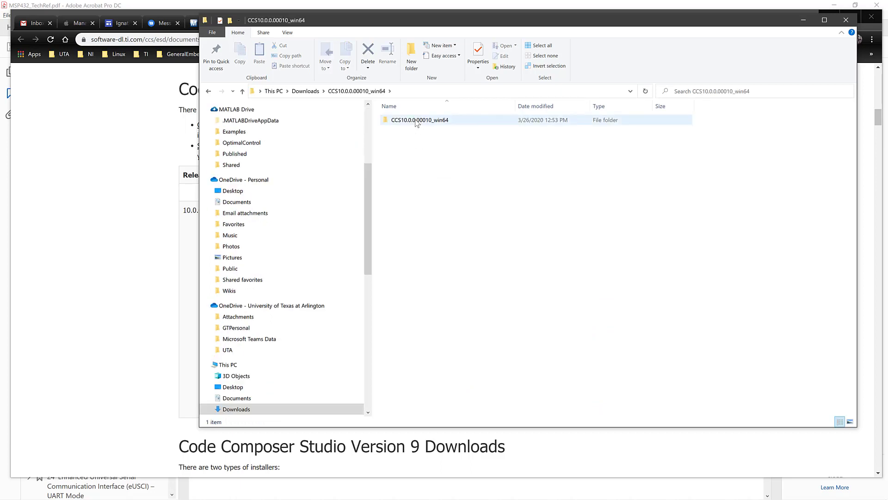
{"action": "double_click", "coordinate": [416, 121]}
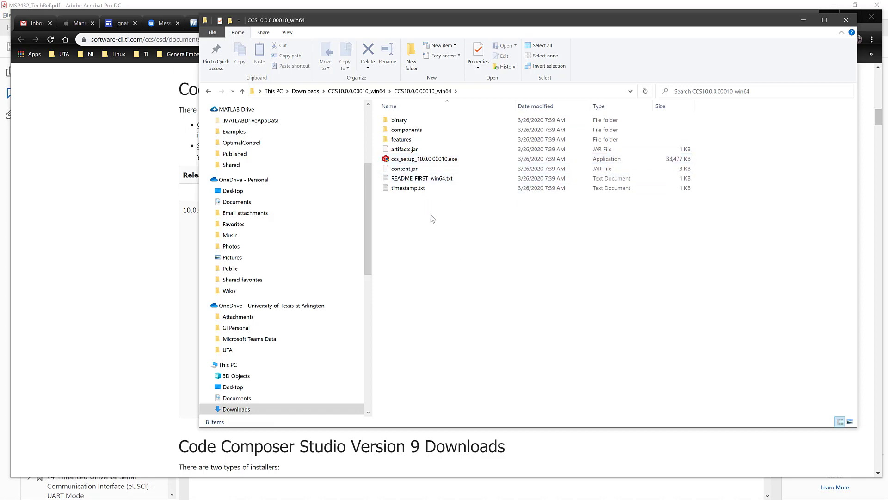
Read README_FIRST_win64.txt in a smaller, repositioned Notepad window, highlighting the sentence about McAfee software.
{"action": "double_click", "coordinate": [422, 179]}
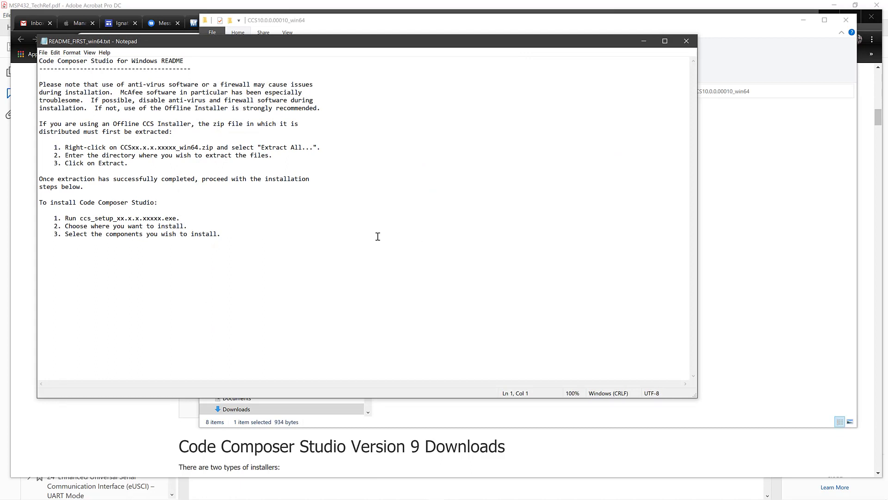
{"action": "left_click", "coordinate": [365, 253]}
{"action": "left_click_drag", "start_coordinate": [614, 377], "coordinate": [392, 302]}
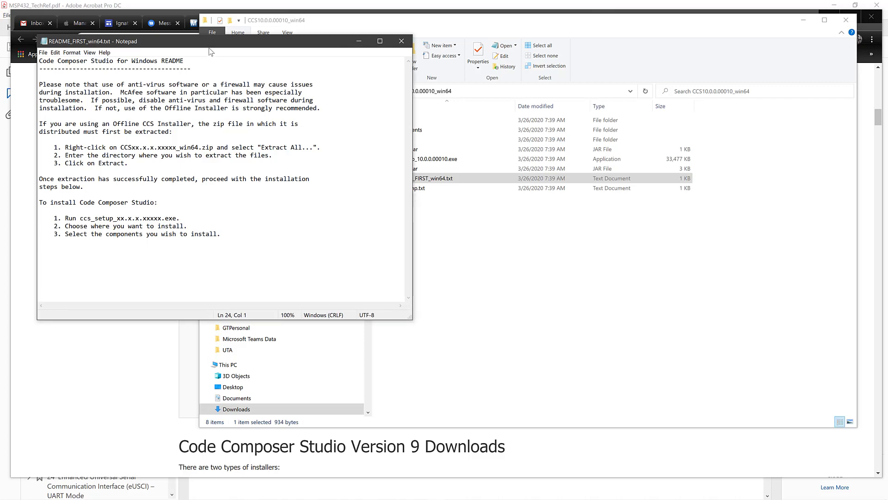
{"action": "left_click_drag", "start_coordinate": [209, 45], "coordinate": [273, 86]}
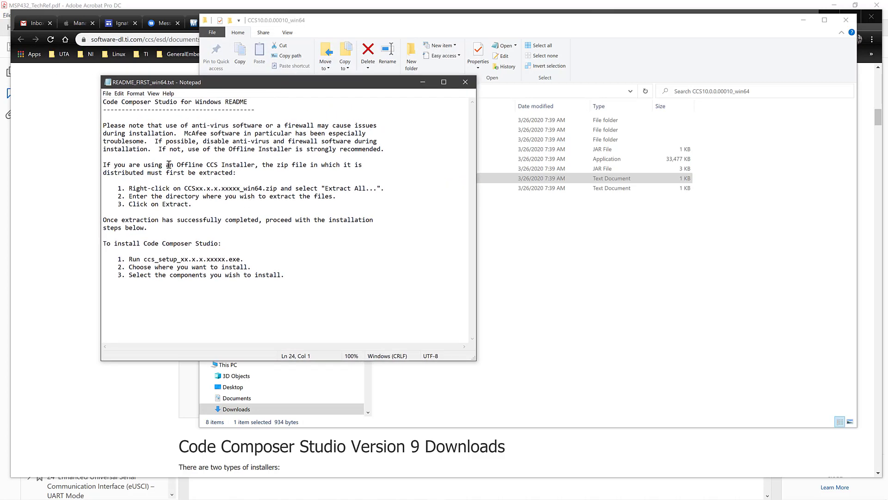
{"action": "left_click_drag", "start_coordinate": [186, 133], "coordinate": [154, 141]}
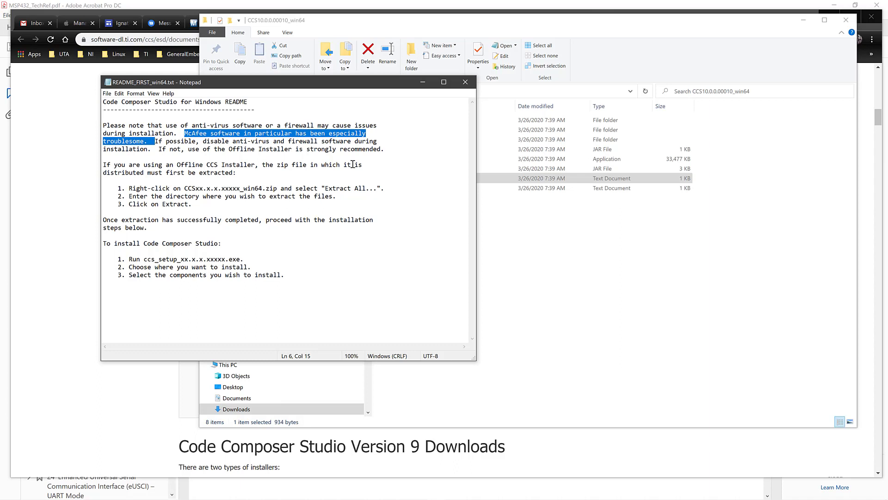
{"action": "left_click", "coordinate": [420, 176]}
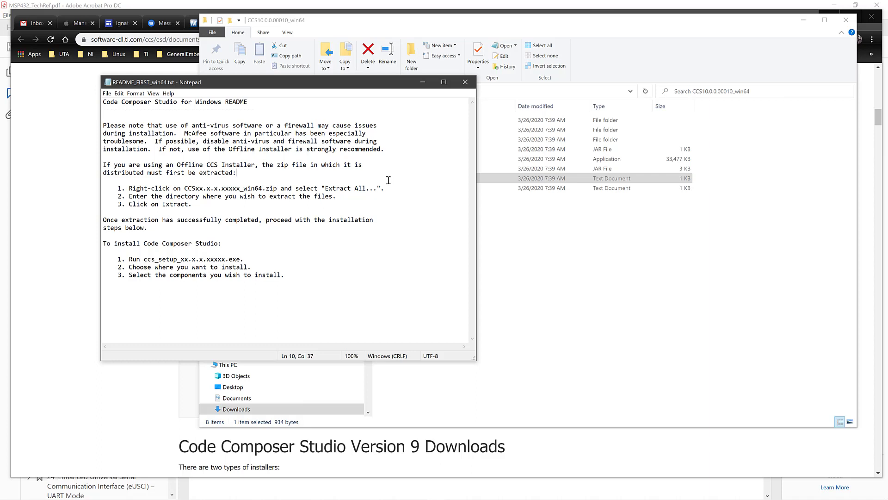
Return to File Explorer, collapse the ti folder in the folder tree and open the C: drive root.
{"action": "left_click", "coordinate": [529, 238]}
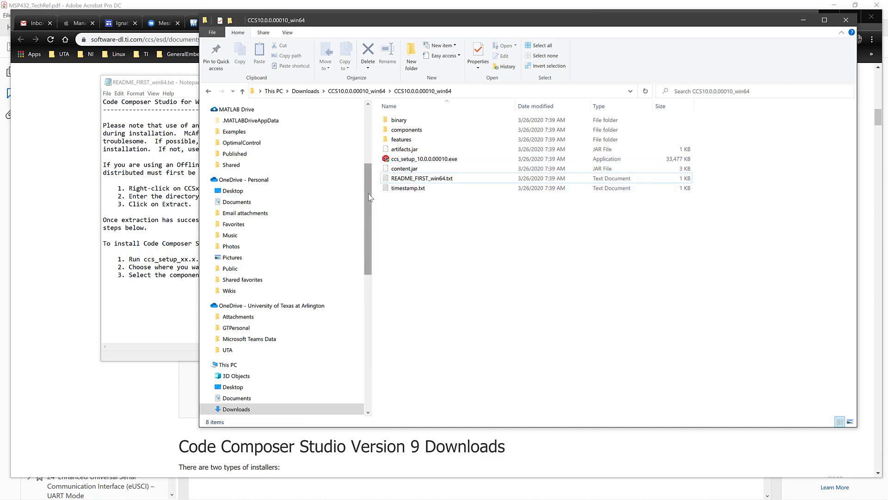
{"action": "left_click_drag", "start_coordinate": [368, 193], "coordinate": [367, 333]}
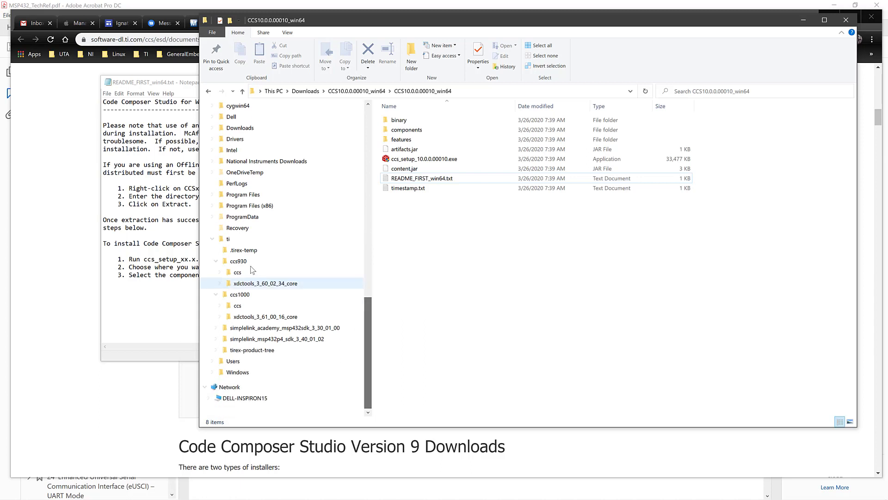
{"action": "left_click", "coordinate": [212, 239]}
{"action": "scroll", "coordinate": [278, 239], "scroll_direction": "up", "scroll_amount": 4}
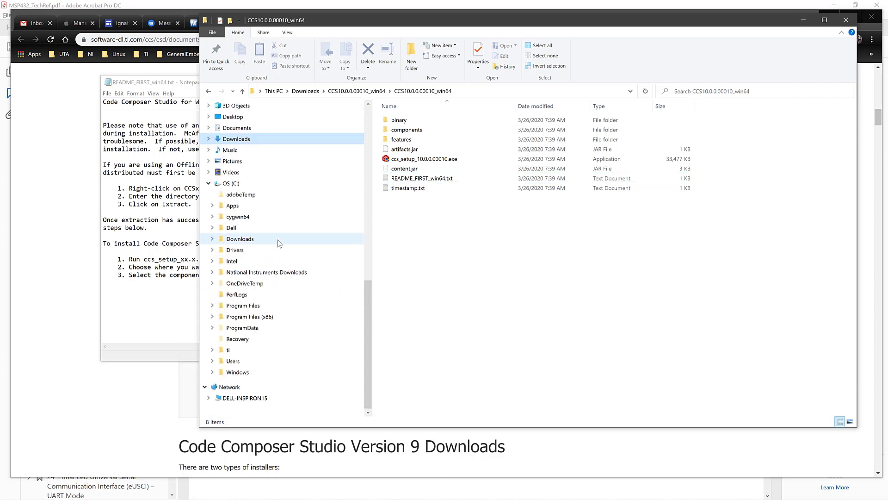
{"action": "left_click", "coordinate": [232, 199]}
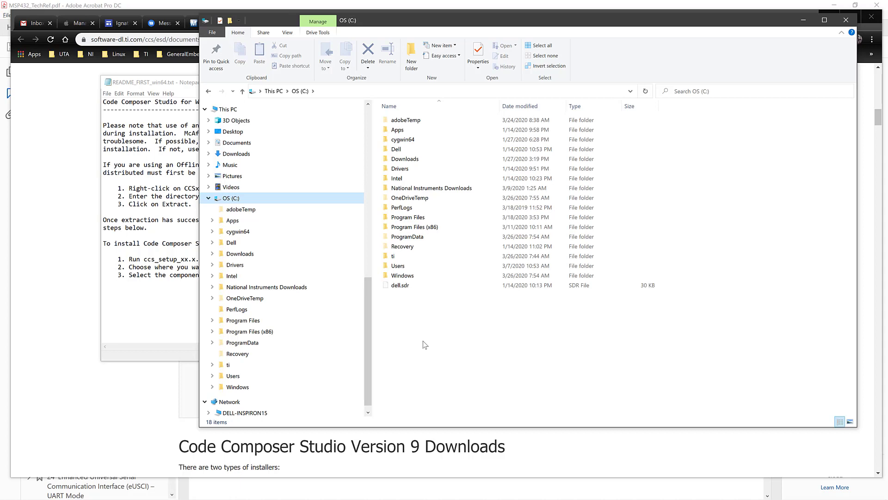
Examine the contents of Program Files and Program Files (x86) and return to the C: drive root.
{"action": "left_click", "coordinate": [230, 324]}
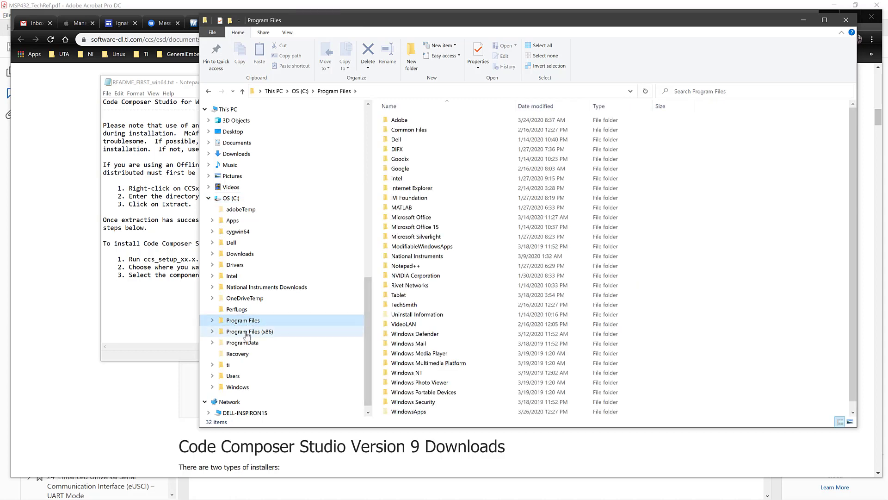
{"action": "left_click", "coordinate": [246, 334]}
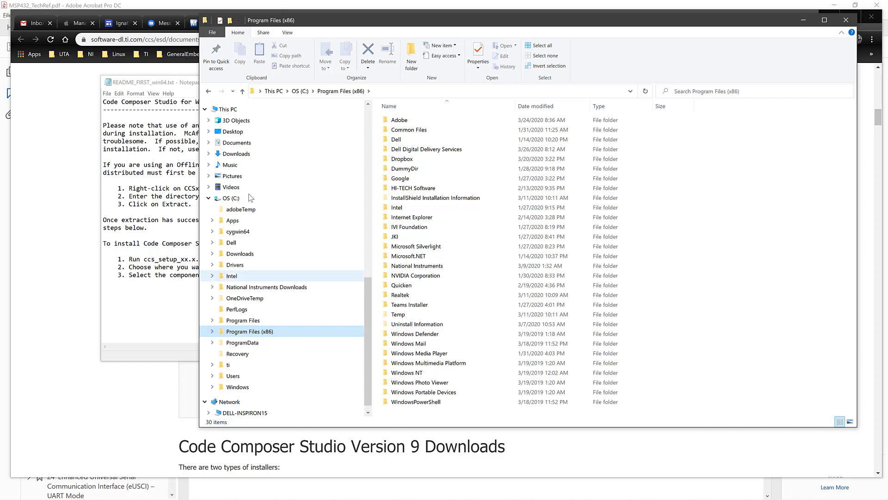
{"action": "left_click", "coordinate": [230, 200]}
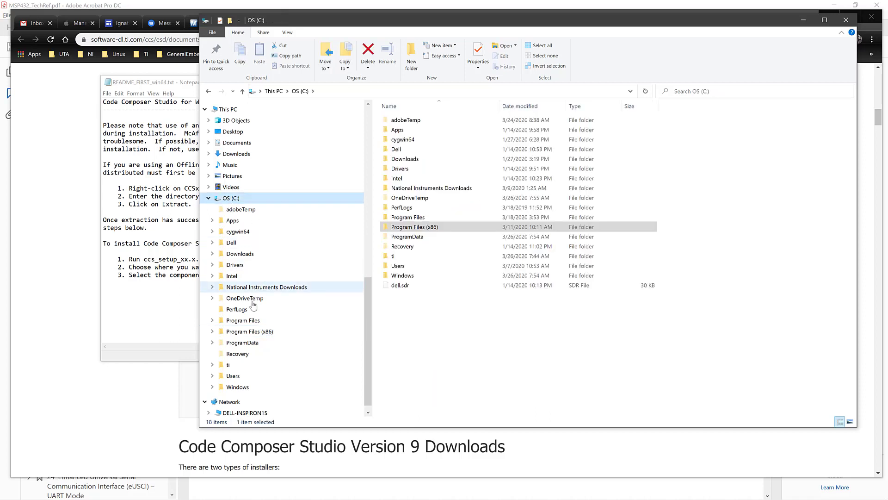
Open the ti folder located directly in the C: drive root.
{"action": "left_click", "coordinate": [227, 366]}
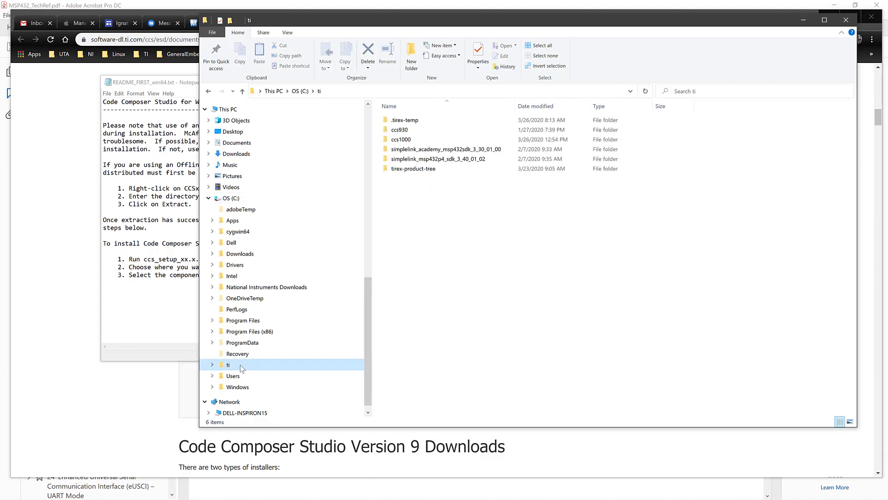
{"action": "left_click", "coordinate": [228, 199]}
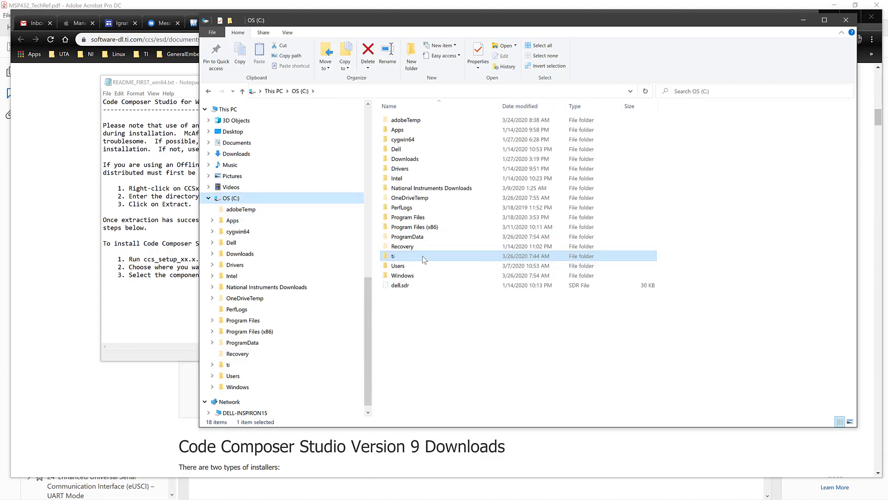
{"action": "double_click", "coordinate": [421, 258]}
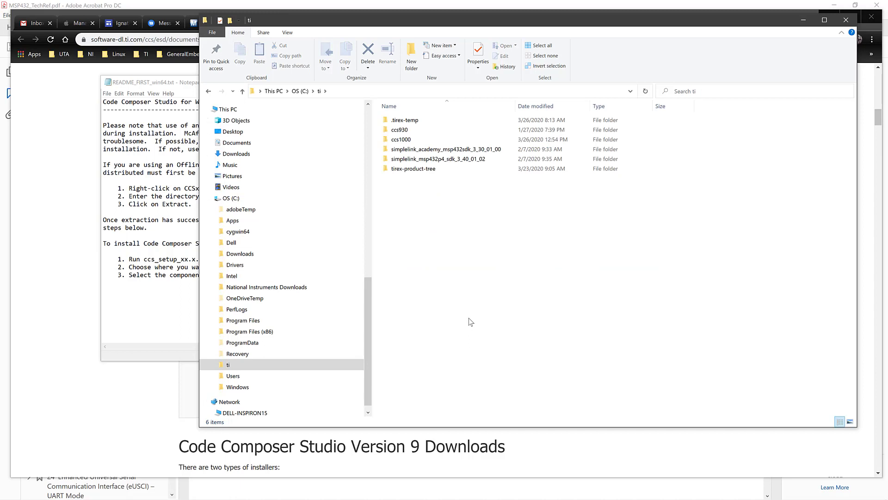
Expand the ti folder in the folder tree and collapse its ccs1000 and ccs930 subfolders.
{"action": "left_click", "coordinate": [212, 364]}
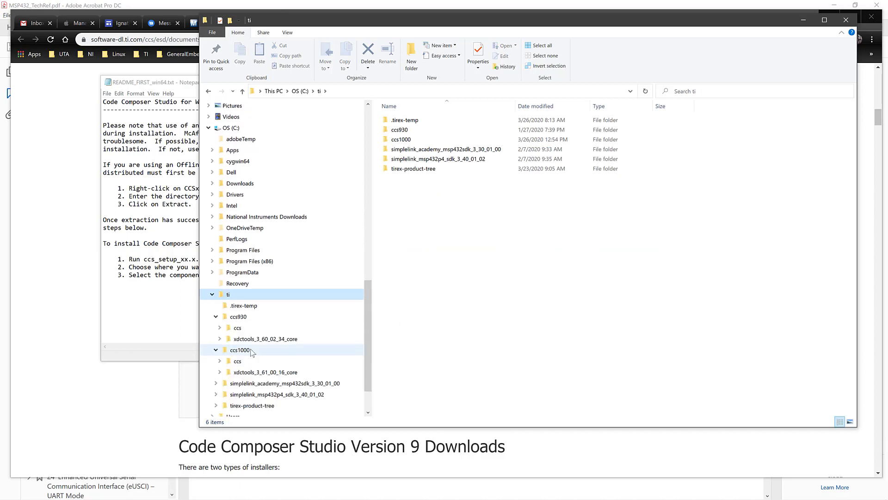
{"action": "left_click", "coordinate": [215, 349]}
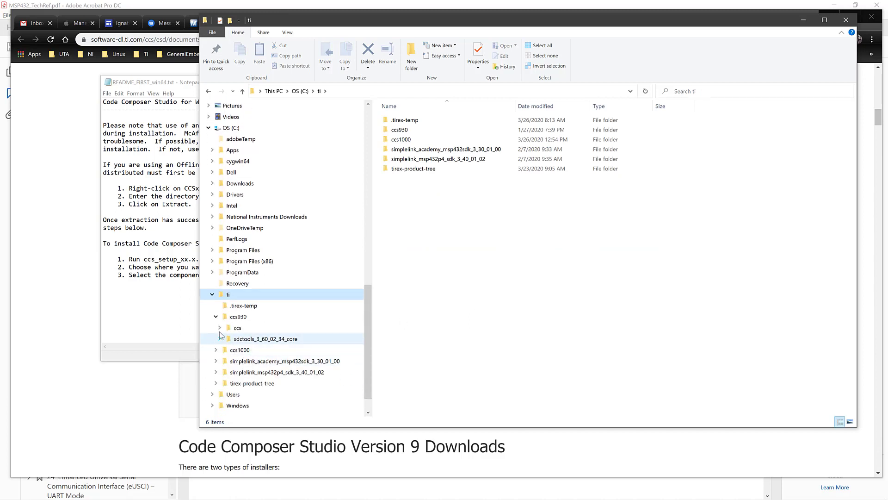
{"action": "left_click", "coordinate": [216, 317]}
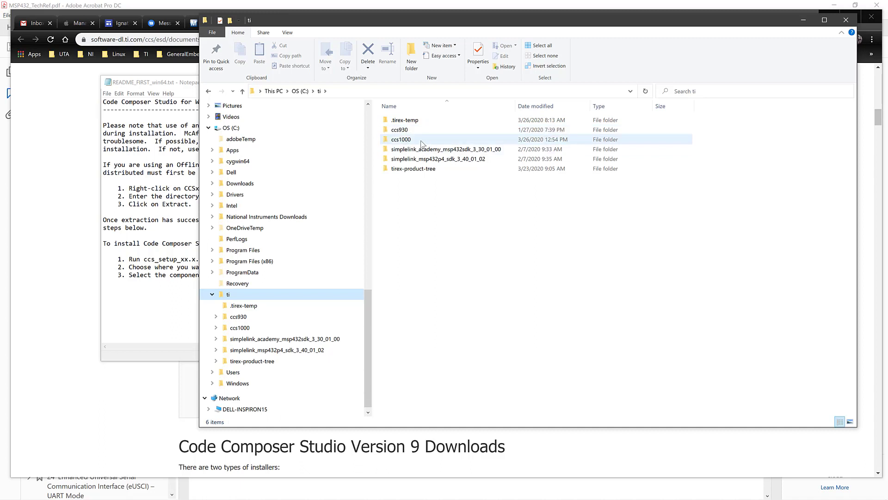
{"action": "mouse_move", "coordinate": [417, 141]}
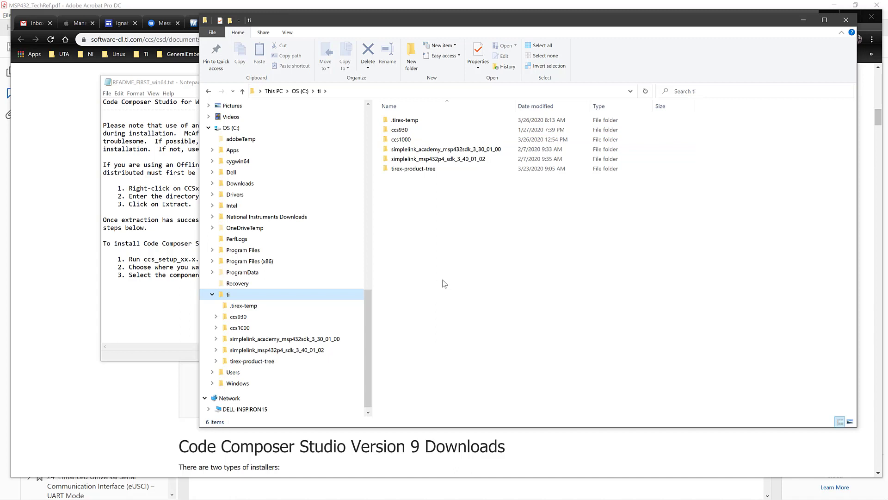
Collapse the ti folder in the folder tree and select the ti folder in the C: drive root's contents.
{"action": "left_click", "coordinate": [213, 295]}
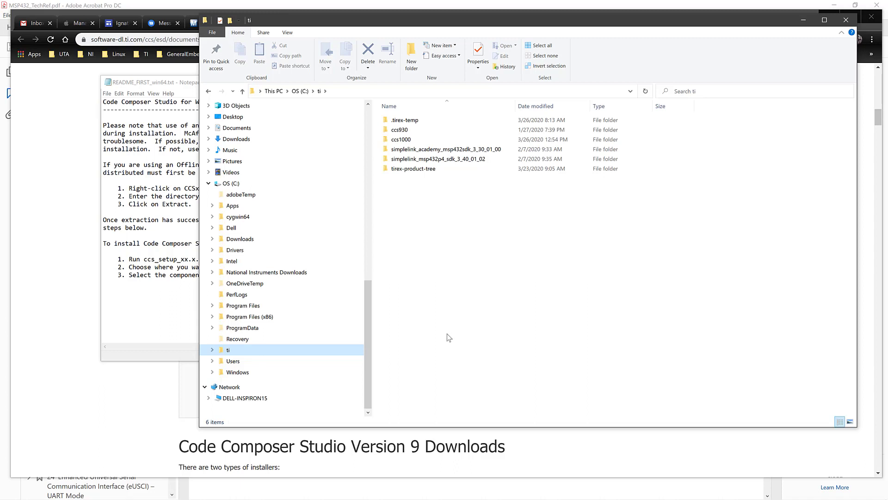
{"action": "left_click", "coordinate": [238, 185]}
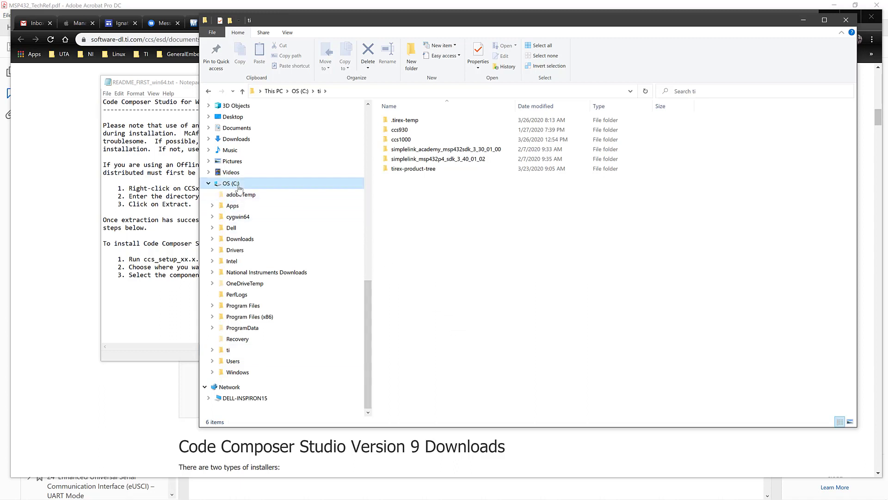
{"action": "left_click", "coordinate": [421, 256]}
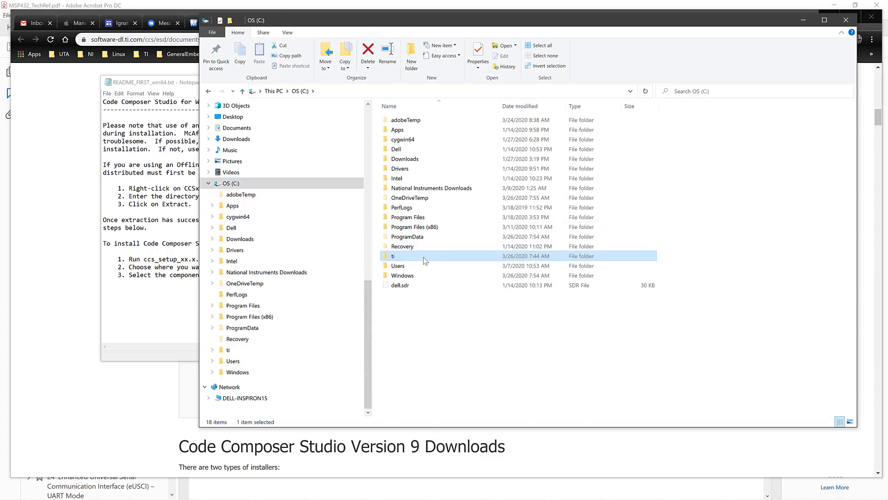
Show the ti folder's contents, expand and collapse it in the folder tree, and return to the C: drive root.
{"action": "left_click", "coordinate": [476, 348]}
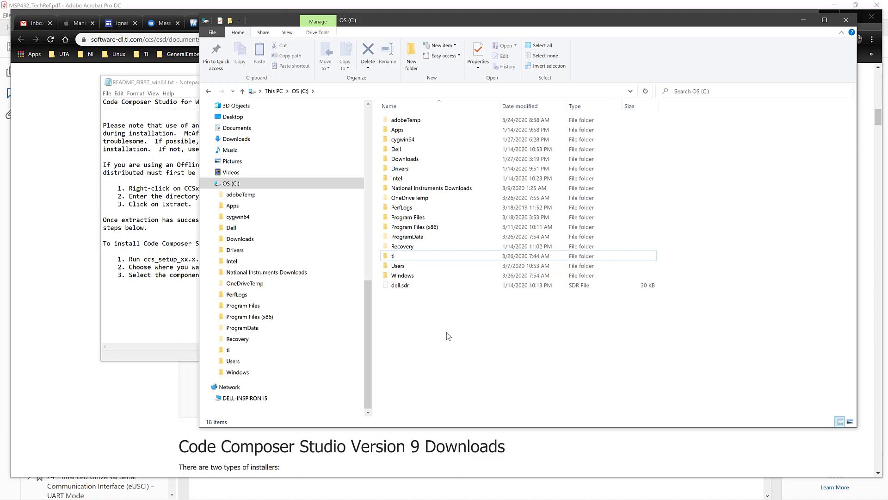
{"action": "left_click", "coordinate": [229, 351]}
{"action": "left_click", "coordinate": [213, 350]}
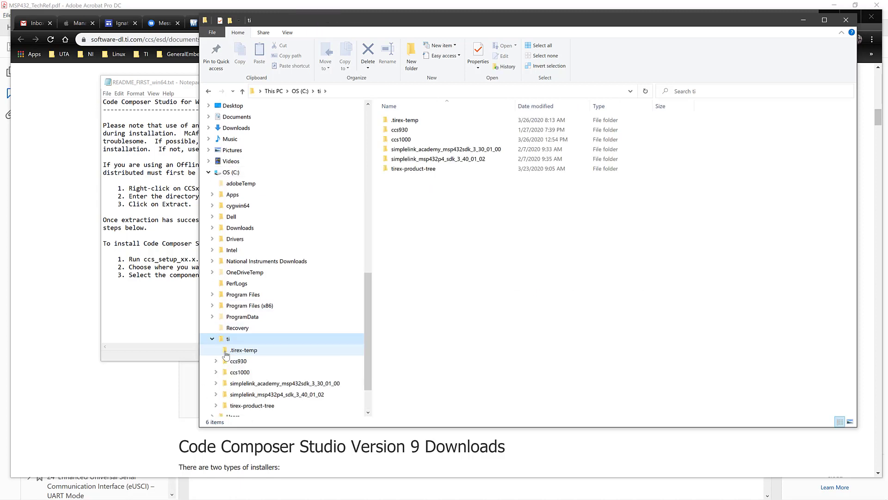
{"action": "left_click", "coordinate": [212, 338]}
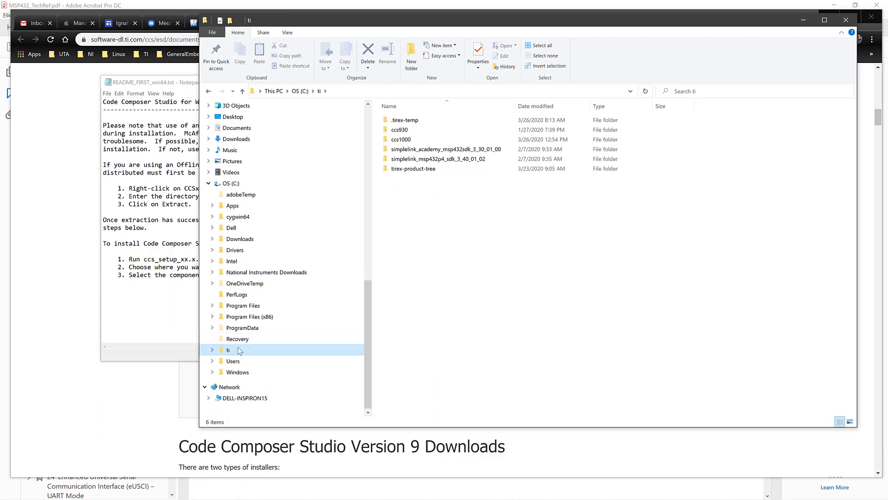
{"action": "left_click", "coordinate": [227, 184]}
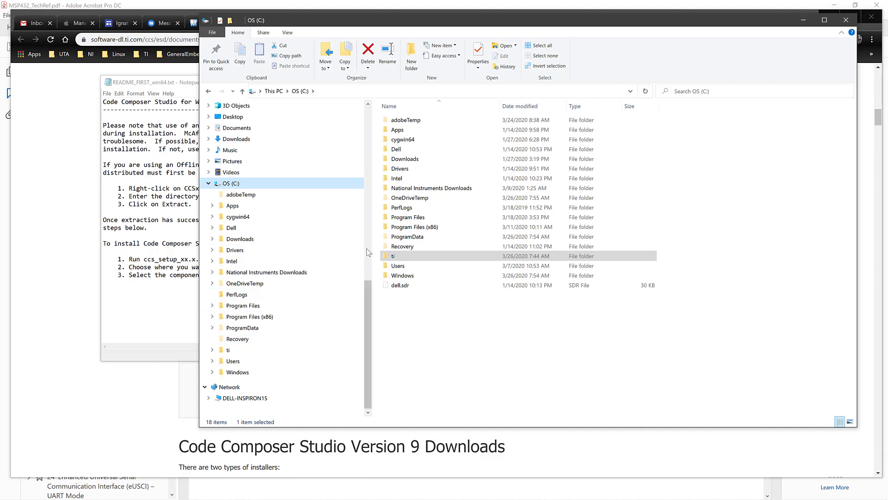
Open the inner CCS10.0.0.00010_win64 folder of the extracted installer in Downloads.
{"action": "left_click", "coordinate": [367, 260]}
{"action": "left_click_drag", "start_coordinate": [367, 260], "coordinate": [367, 192]}
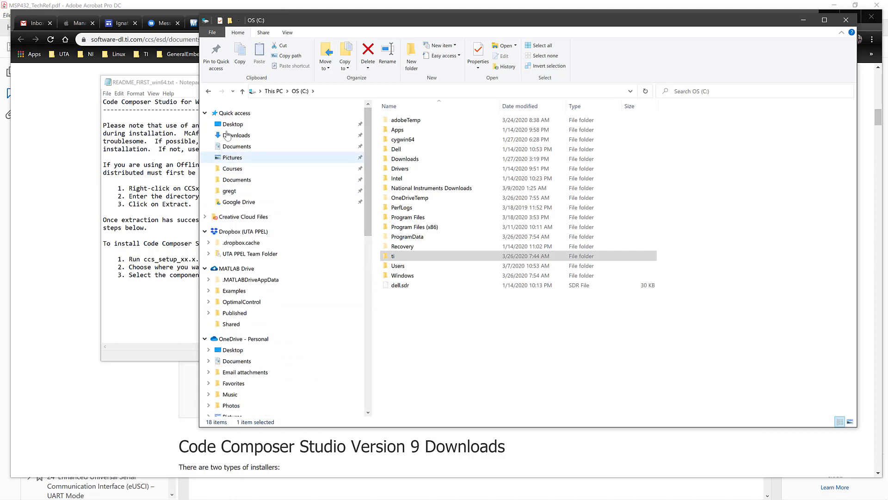
{"action": "left_click", "coordinate": [224, 137]}
{"action": "double_click", "coordinate": [407, 142]}
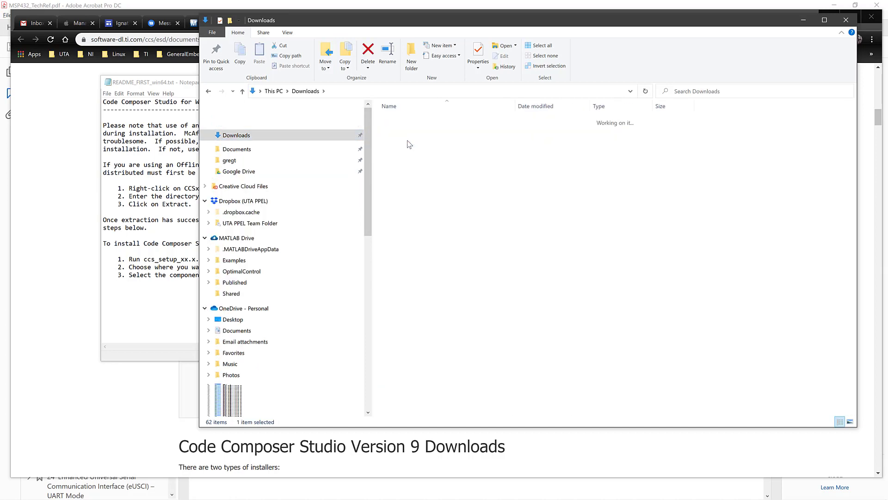
{"action": "double_click", "coordinate": [406, 123]}
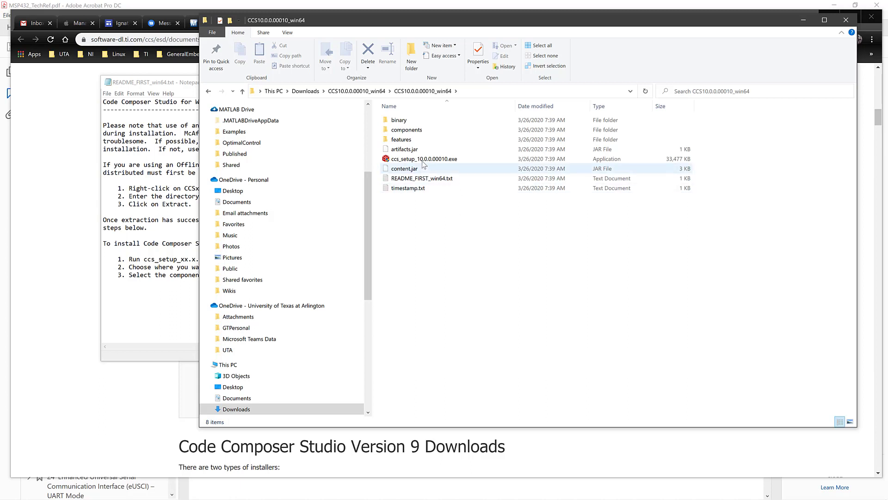
Run ccs_setup_10.0.0.00010.exe and accept the Code Composer Studio license agreement.
{"action": "left_click", "coordinate": [423, 163]}
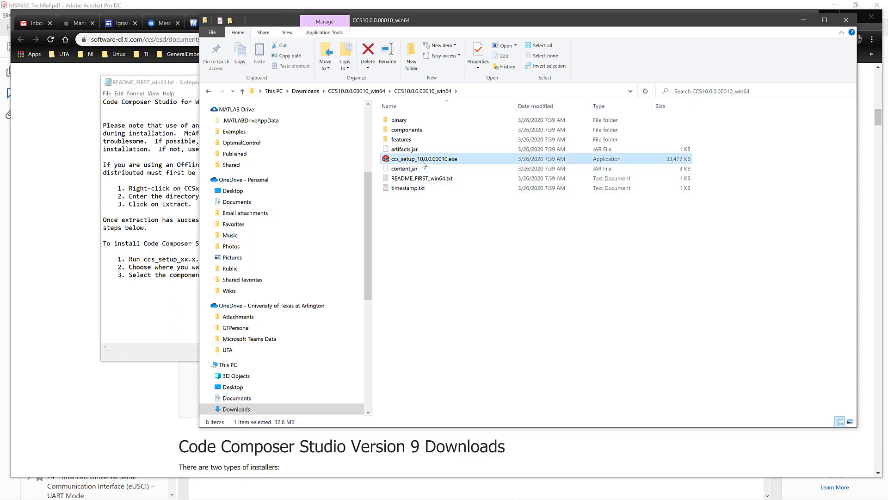
{"action": "double_click", "coordinate": [422, 163]}
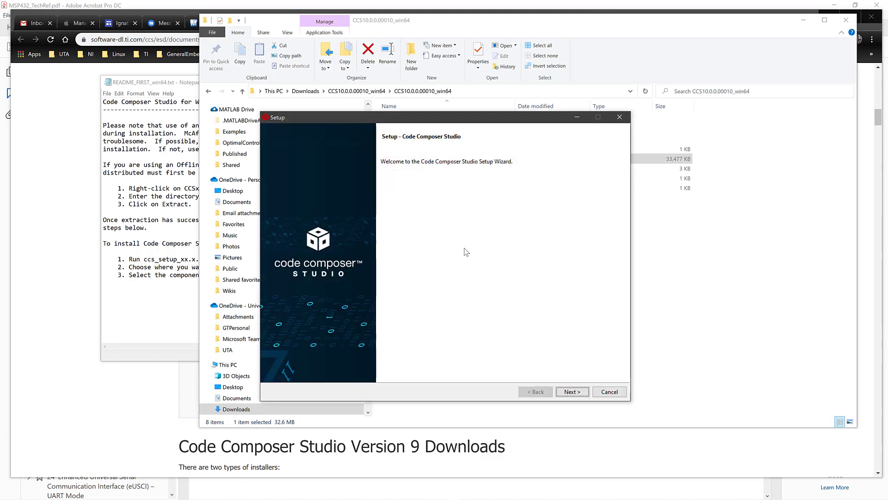
{"action": "left_click", "coordinate": [573, 391]}
{"action": "left_click", "coordinate": [382, 336]}
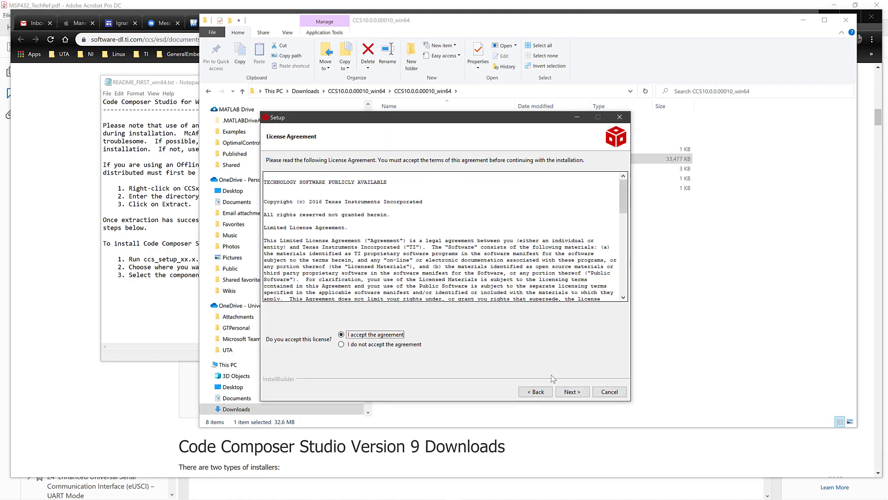
{"action": "left_click", "coordinate": [573, 391]}
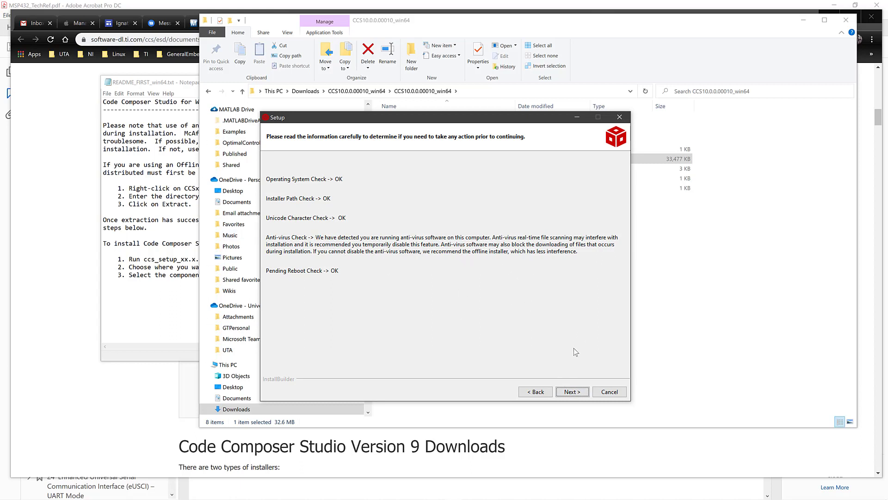
Continue past the system checks and confirm C:\ti\ccs1000 as the installation directory despite the existing installation.
{"action": "left_click", "coordinate": [575, 393]}
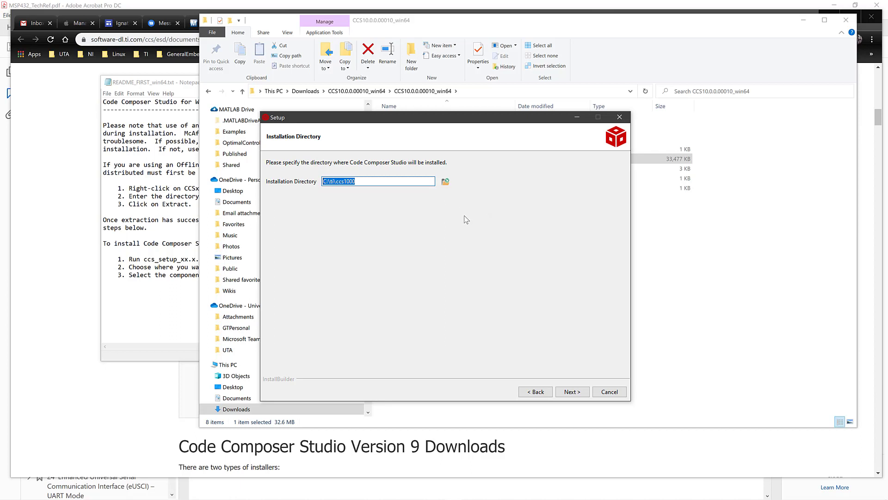
{"action": "left_click", "coordinate": [573, 391]}
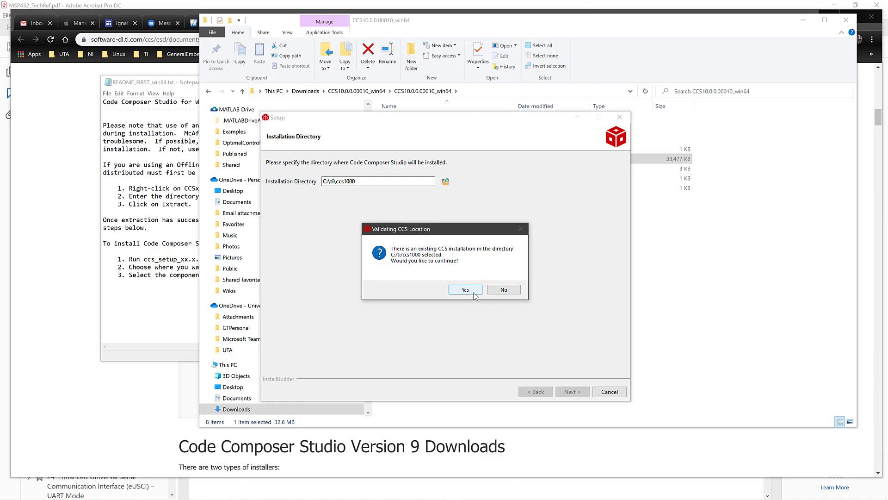
{"action": "left_click", "coordinate": [474, 292]}
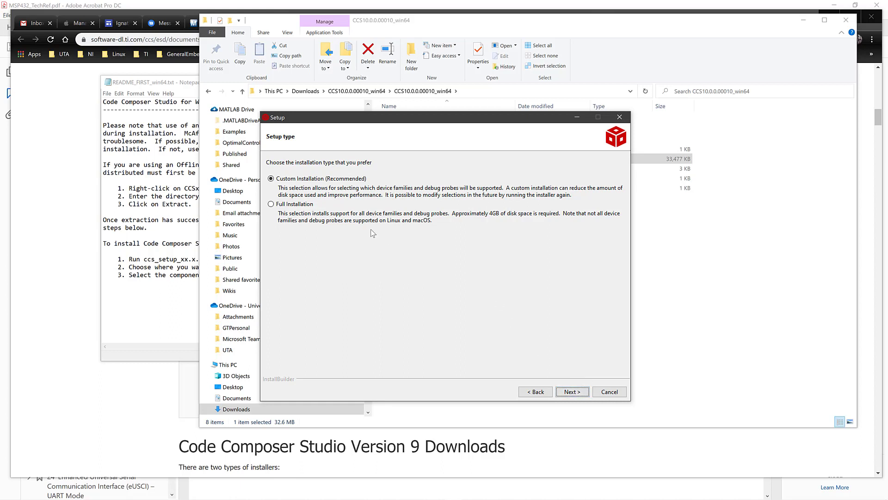
Go through the Custom Installation with the preselected MSP432 component and Spectrum Digital debug probes, and abort setup at the Ready to Install page.
{"action": "left_click", "coordinate": [572, 392]}
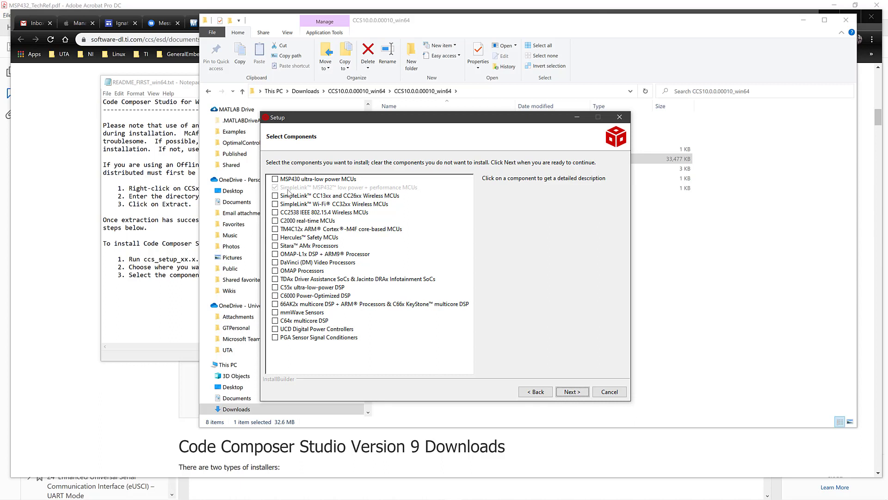
{"action": "left_click", "coordinate": [579, 393]}
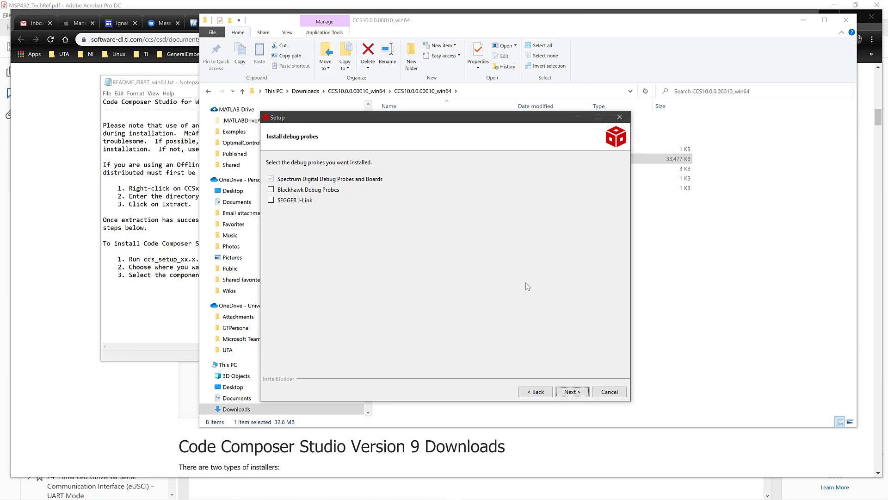
{"action": "left_click", "coordinate": [578, 391]}
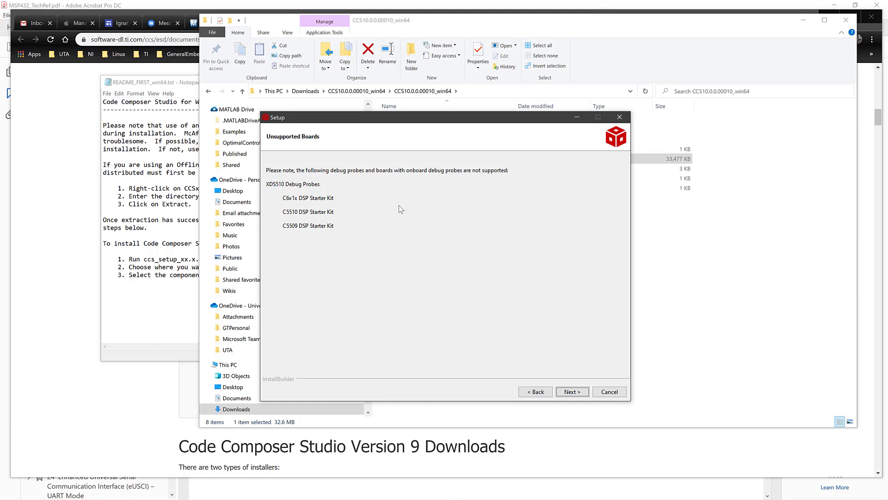
{"action": "left_click", "coordinate": [576, 391]}
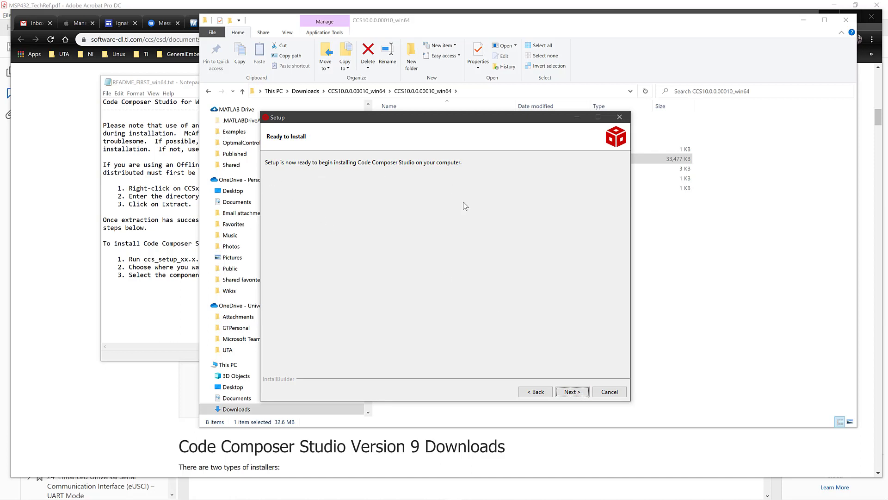
{"action": "left_click", "coordinate": [611, 393]}
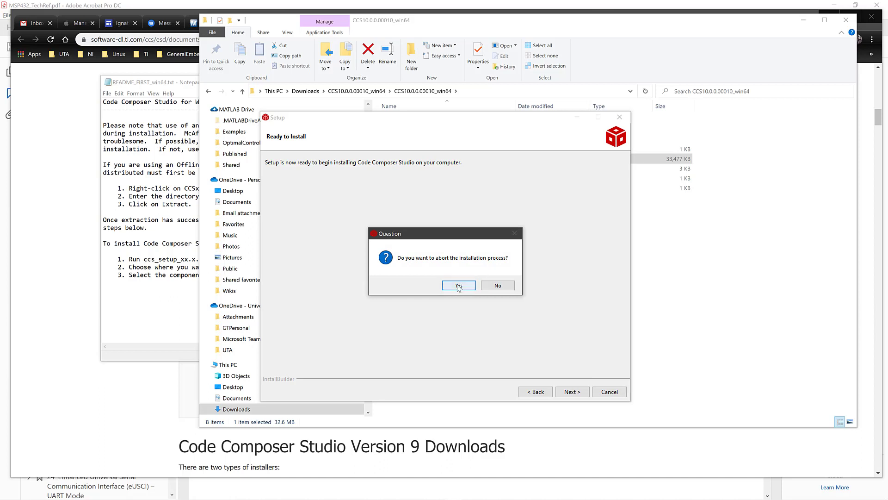
{"action": "left_click", "coordinate": [469, 287]}
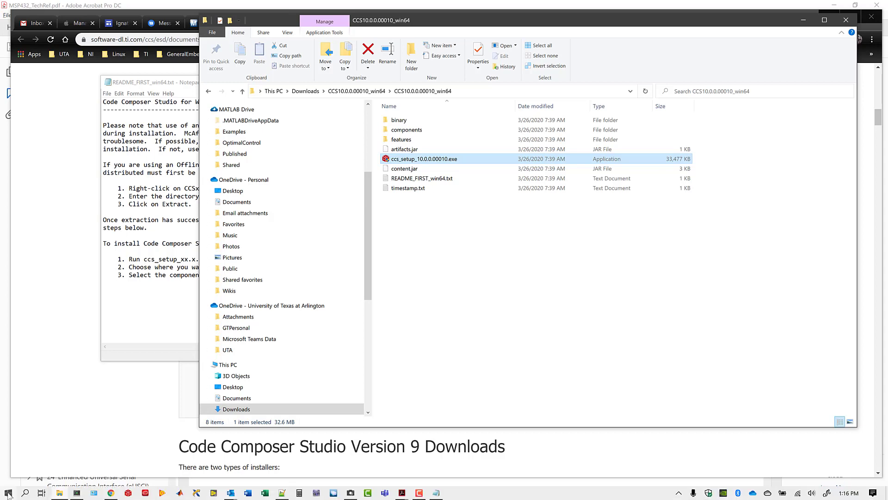
Search Windows for "ccs", launch the Code Composer Studio app found, and cancel its workspace selection.
{"action": "left_click", "coordinate": [8, 493]}
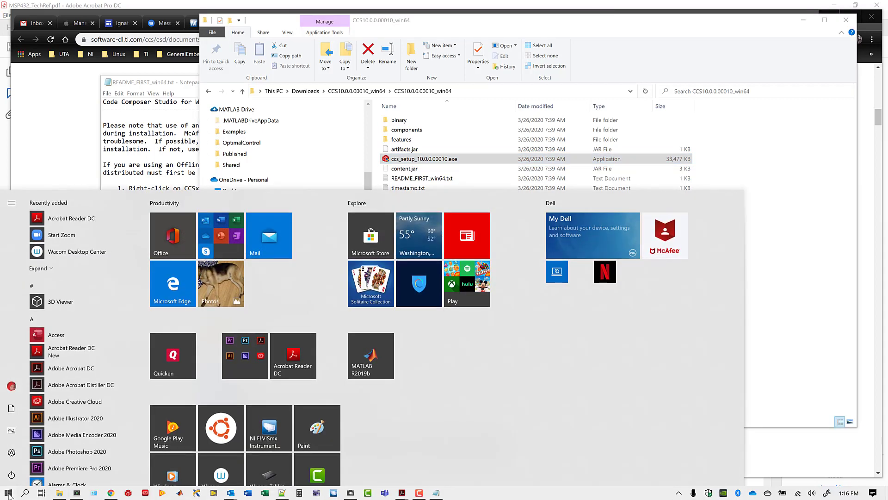
{"action": "type", "text": "ccs"}
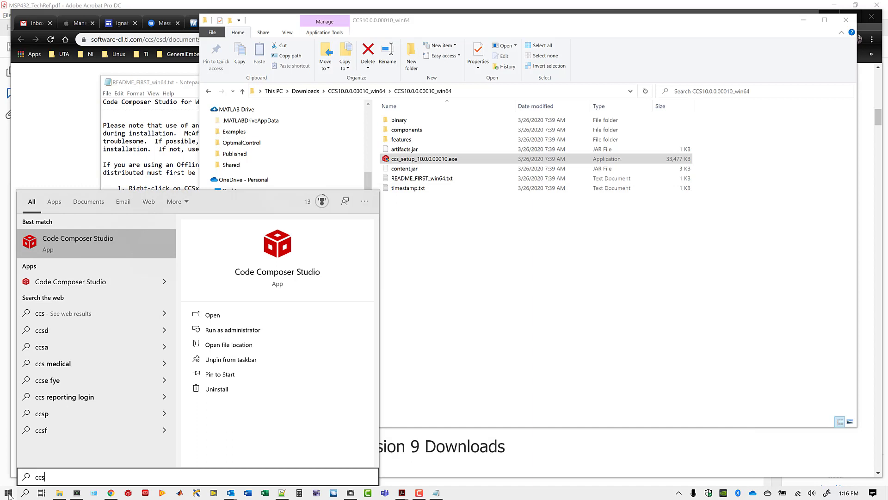
{"action": "left_click", "coordinate": [83, 243]}
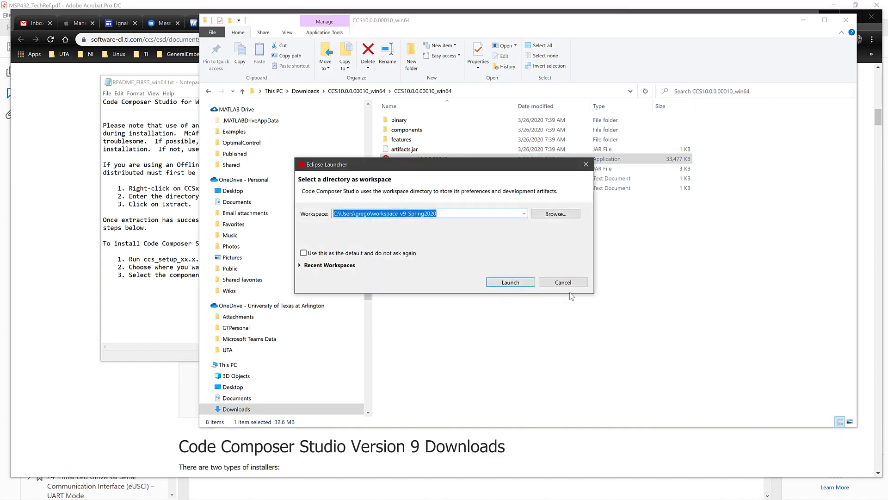
{"action": "left_click", "coordinate": [568, 282]}
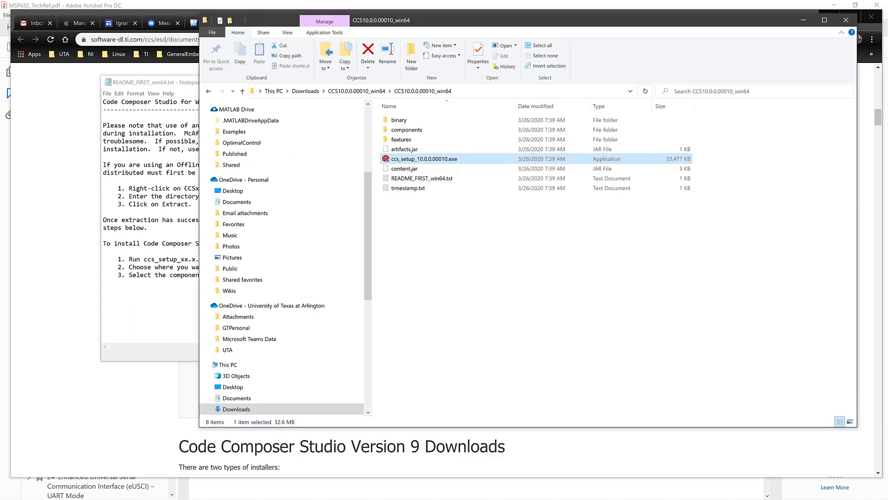
Show the Windows desktop and launch Code Composer Studio 10 from its desktop shortcut.
{"action": "left_click", "coordinate": [8, 493]}
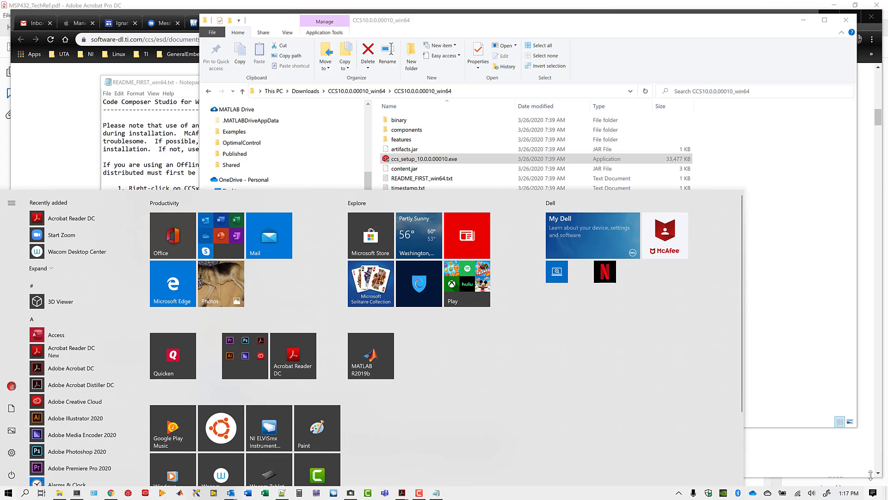
{"action": "left_click", "coordinate": [801, 359]}
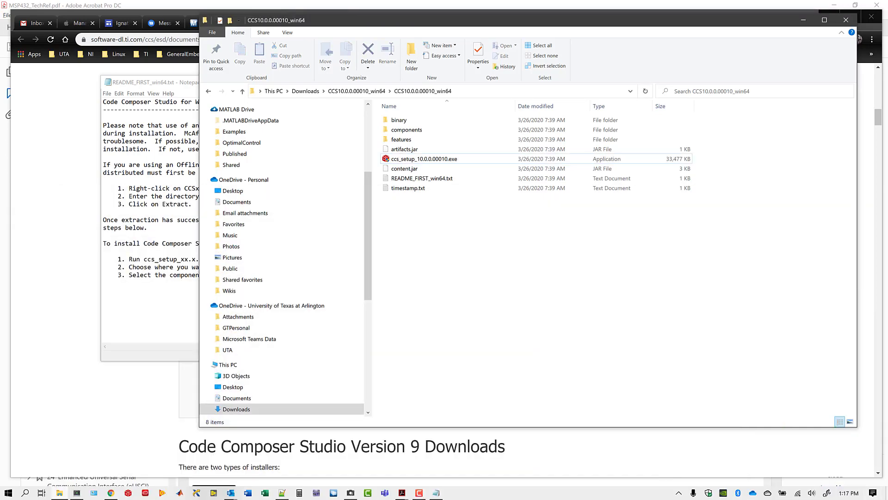
{"action": "left_click", "coordinate": [887, 498]}
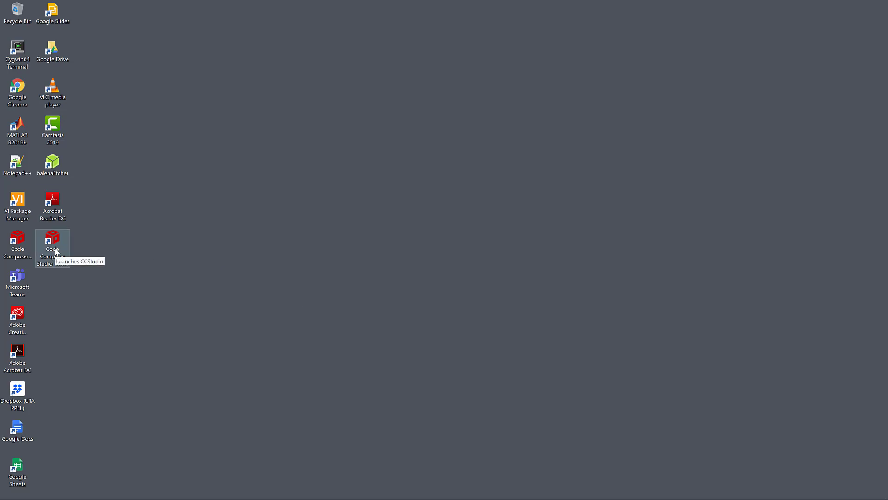
{"action": "double_click", "coordinate": [55, 251]}
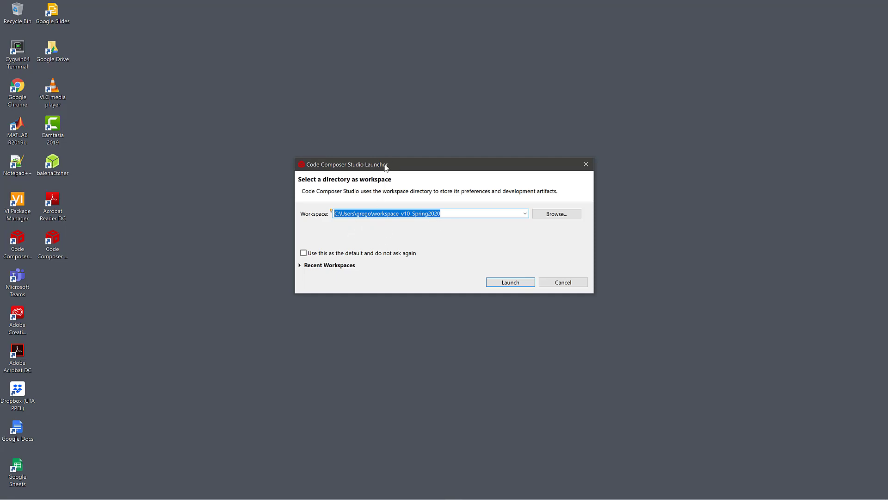
Switch to File Explorer and arrange its window beside the Code Composer Studio workspace launcher, with File Explorer in front.
{"action": "left_click_drag", "start_coordinate": [388, 166], "coordinate": [194, 104]}
{"action": "key", "text": "alt+Tab"}
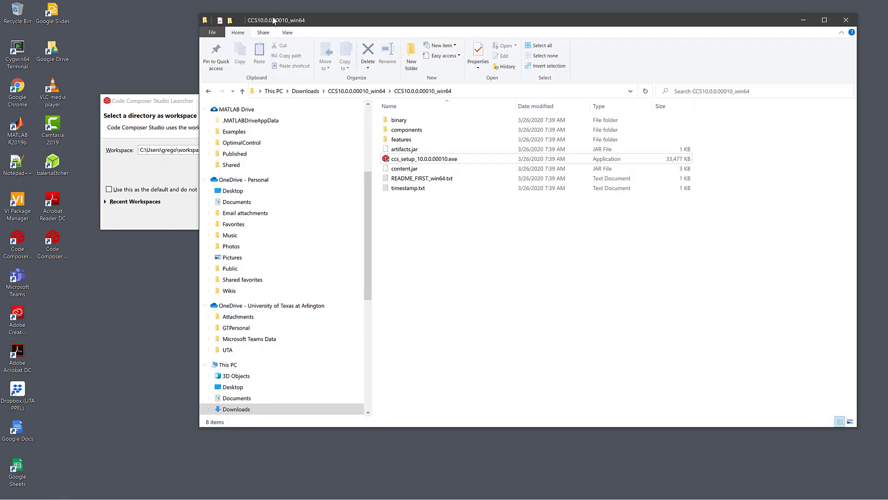
{"action": "left_click_drag", "start_coordinate": [273, 20], "coordinate": [286, 39]}
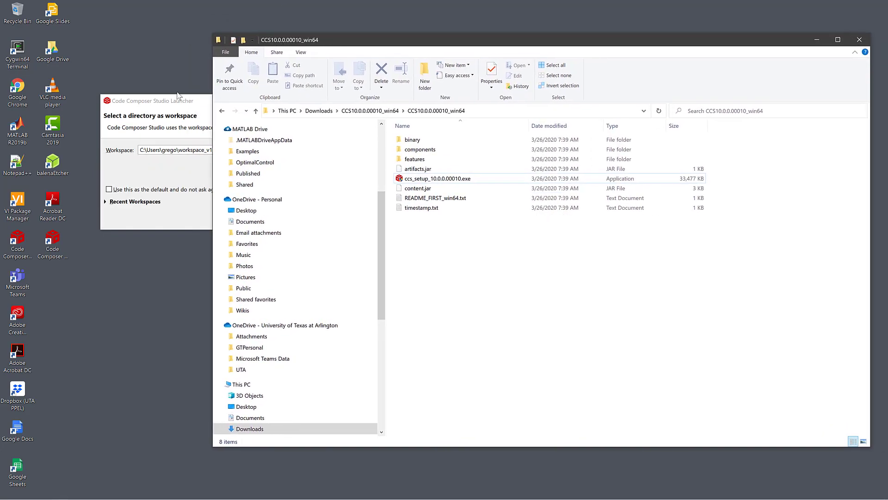
{"action": "left_click_drag", "start_coordinate": [179, 99], "coordinate": [147, 108]}
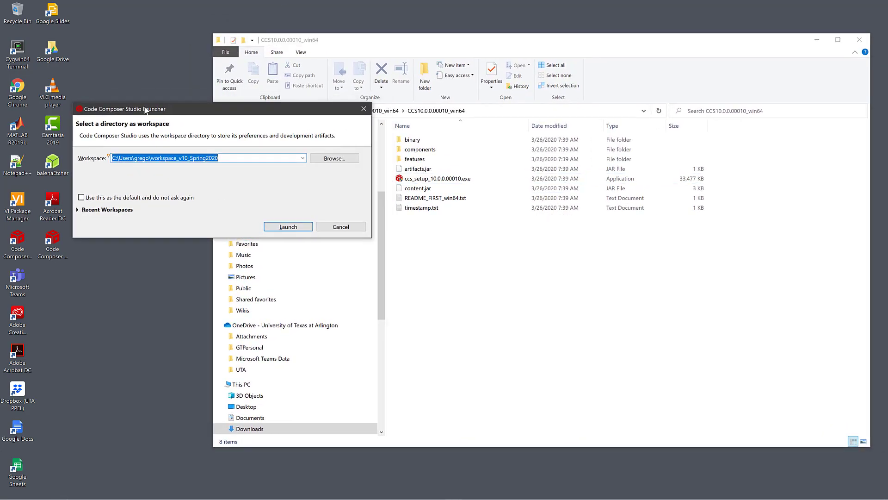
{"action": "left_click", "coordinate": [287, 44]}
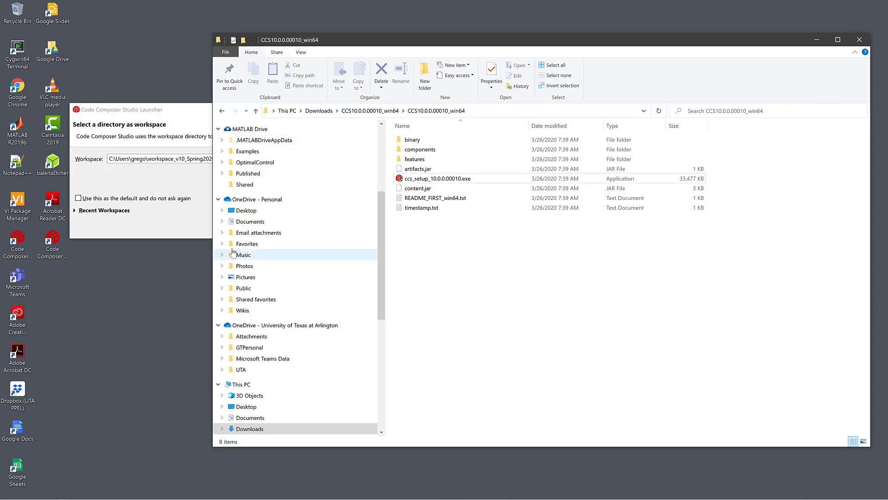
Re-expand This PC in the folder tree and open the C: drive root.
{"action": "left_click", "coordinate": [219, 384]}
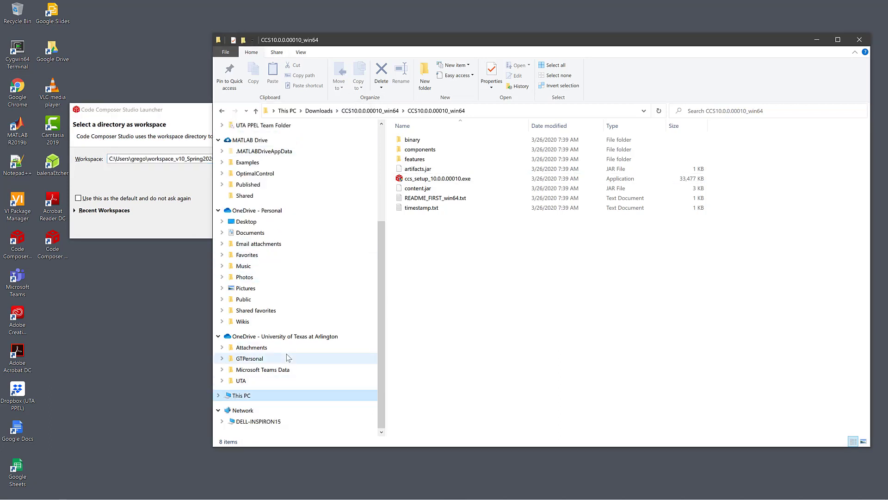
{"action": "left_click", "coordinate": [218, 395]}
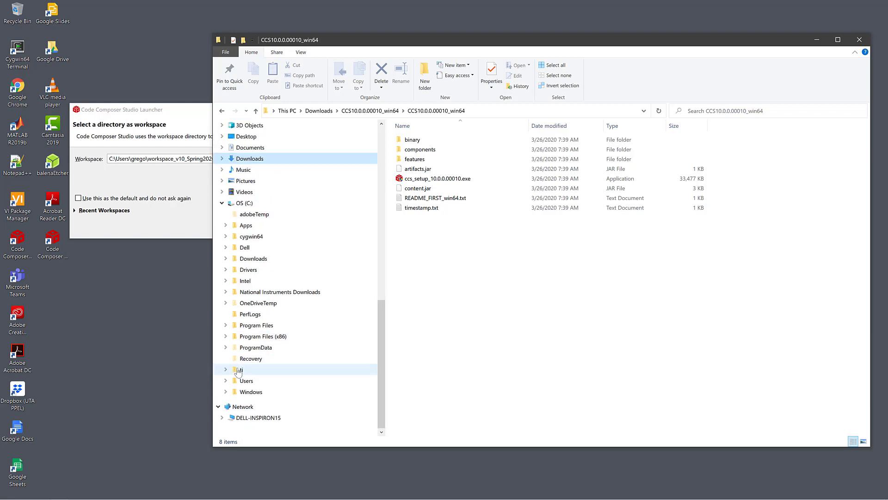
{"action": "left_click", "coordinate": [242, 204]}
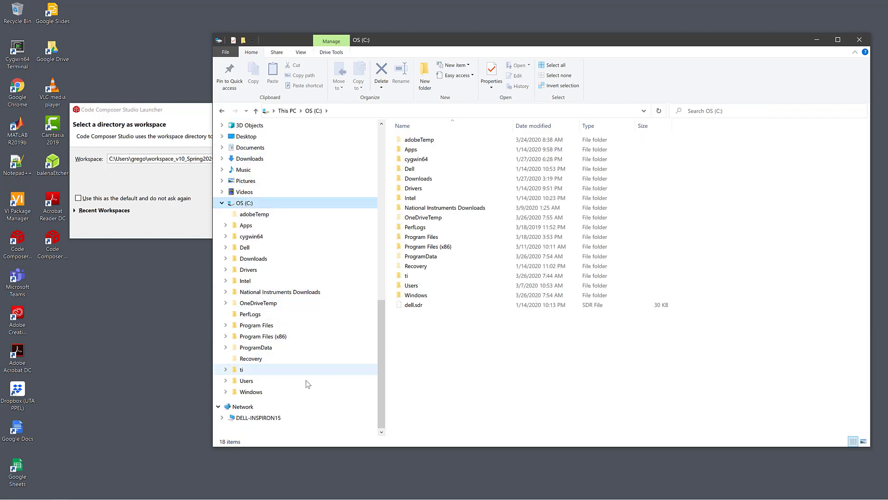
Open the ti folder on the C: drive and examine its subfolders in the folder tree, collapsing them again.
{"action": "left_click", "coordinate": [246, 370]}
{"action": "left_click", "coordinate": [225, 370]}
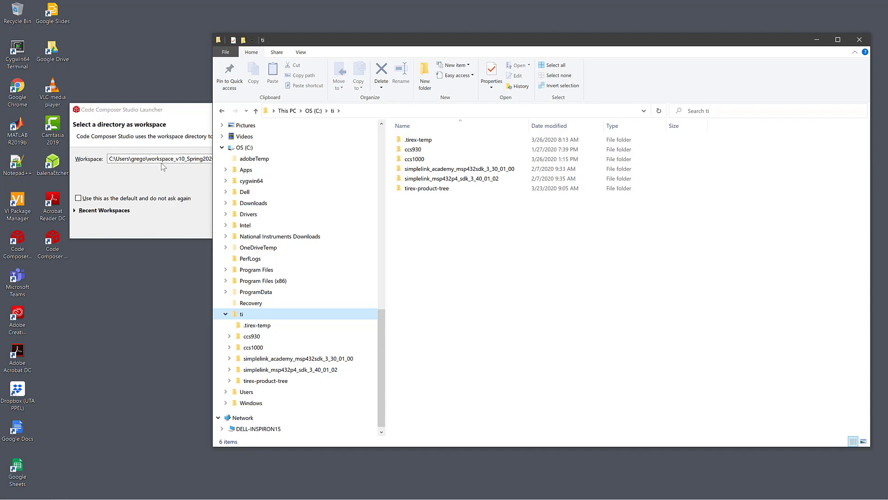
{"action": "left_click", "coordinate": [226, 315]}
Bring the Code Composer Studio launcher forward to check its workspace path, shift it slightly, and return to File Explorer.
{"action": "left_click", "coordinate": [138, 174]}
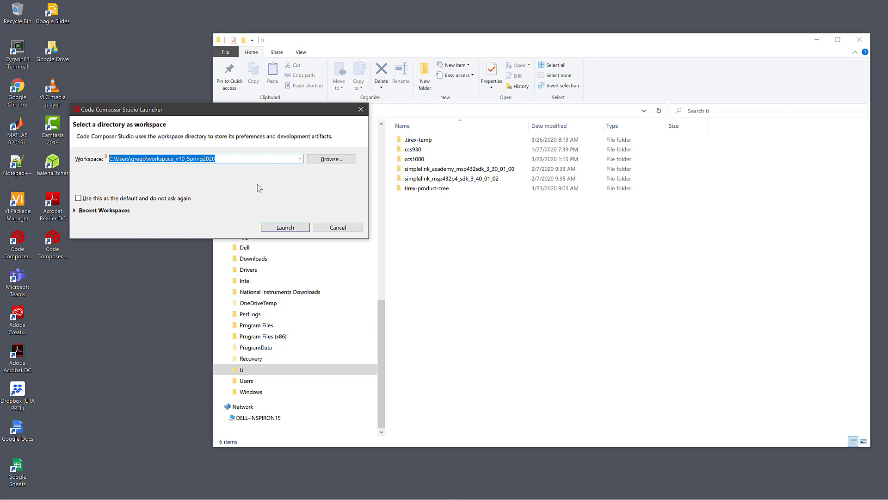
{"action": "left_click_drag", "start_coordinate": [186, 112], "coordinate": [168, 125]}
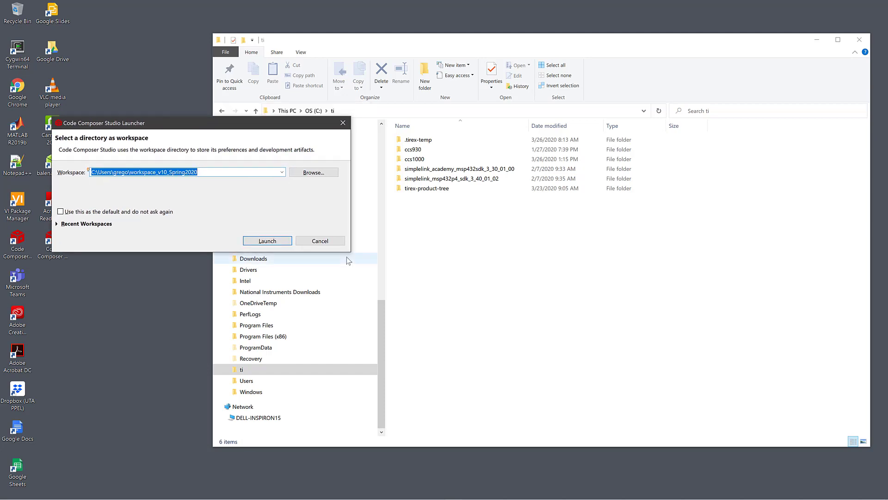
{"action": "left_click", "coordinate": [382, 333]}
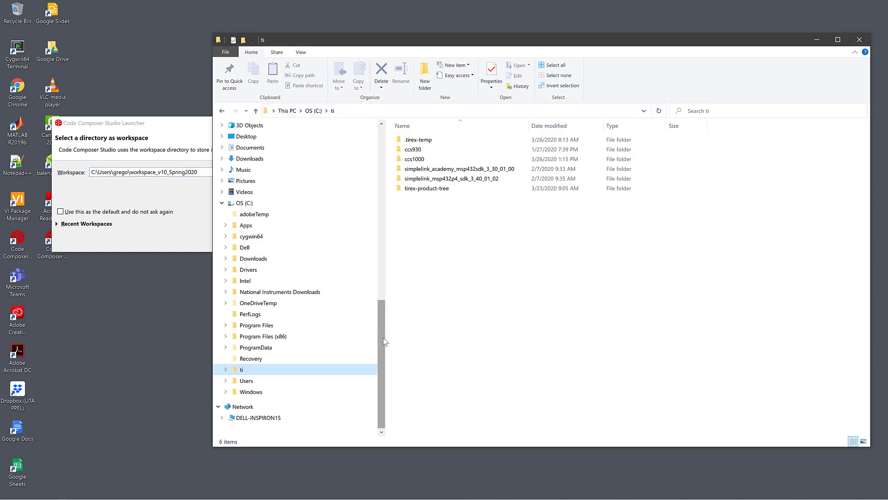
Expand Users on the C: drive in the folder tree and open the current user's profile folder.
{"action": "left_click", "coordinate": [227, 380]}
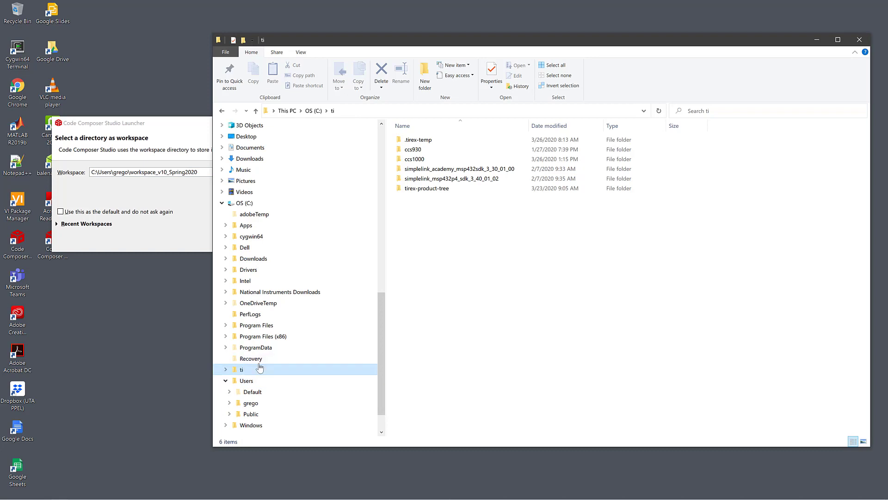
{"action": "scroll", "coordinate": [240, 366], "scroll_direction": "down", "scroll_amount": 1}
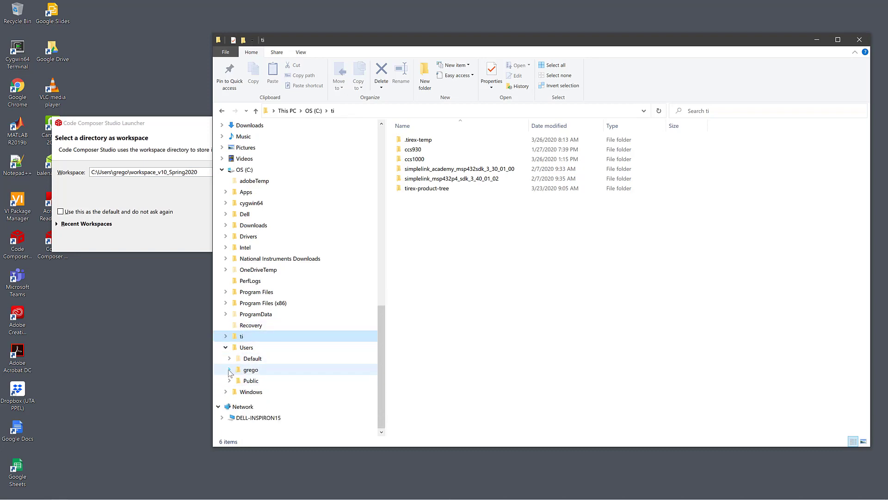
{"action": "left_click", "coordinate": [229, 369]}
{"action": "scroll", "coordinate": [264, 260], "scroll_direction": "up", "scroll_amount": 1}
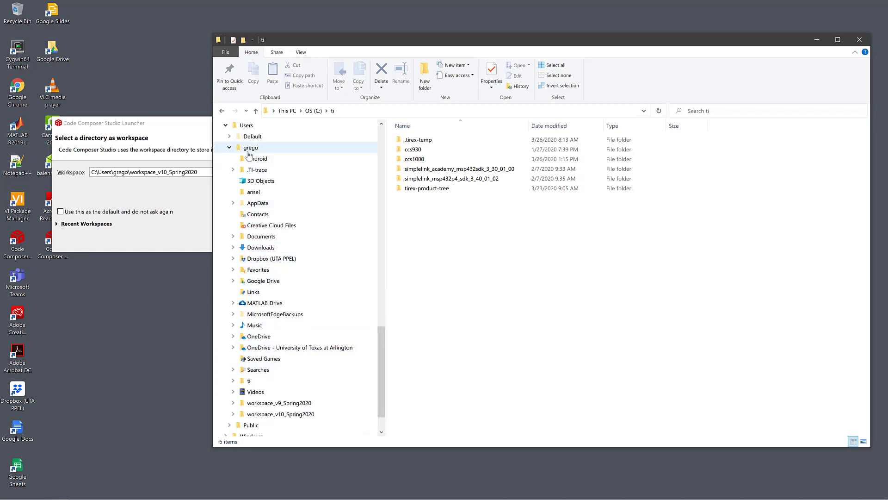
{"action": "left_click", "coordinate": [253, 149]}
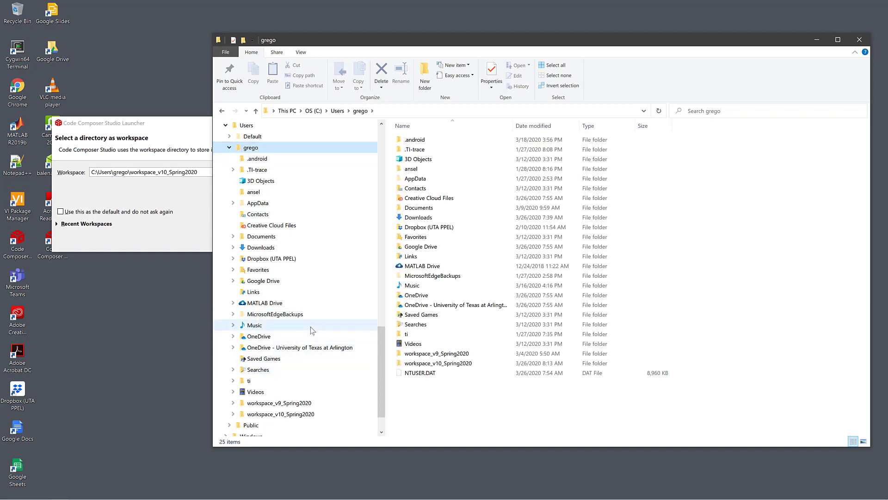
Expand workspace_v10_Spring2020 in the user's profile folder, compare it with the launcher's workspace path, and open the folder.
{"action": "scroll", "coordinate": [305, 333], "scroll_direction": "down", "scroll_amount": 1}
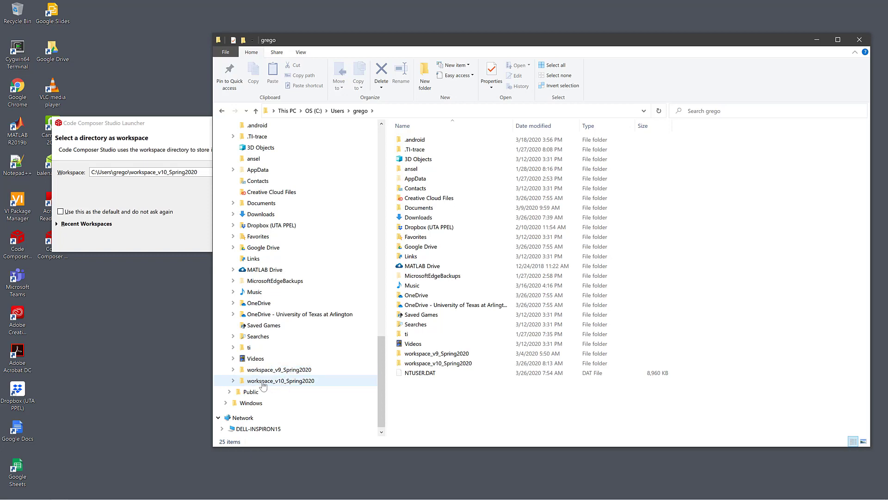
{"action": "left_click", "coordinate": [233, 380]}
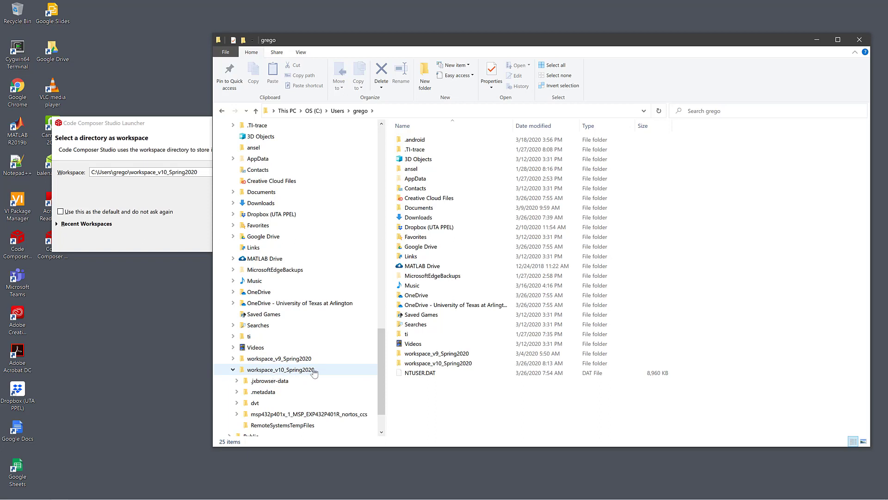
{"action": "left_click", "coordinate": [197, 206]}
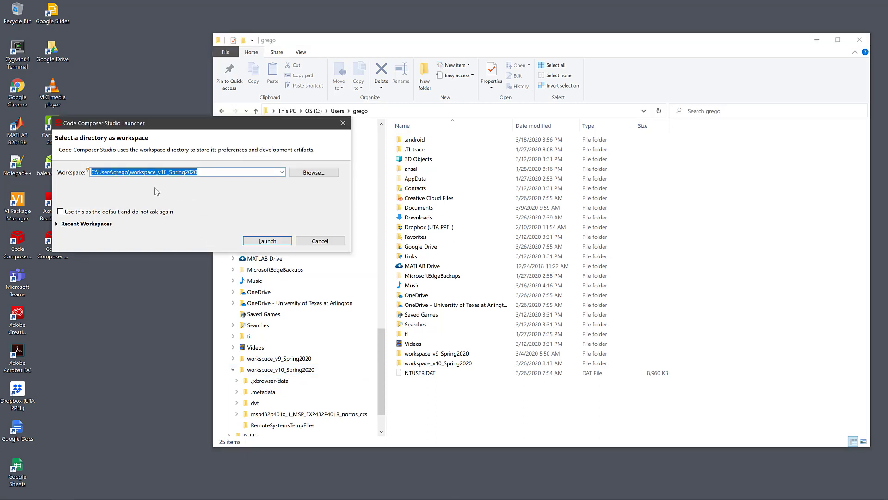
{"action": "left_click", "coordinate": [300, 38]}
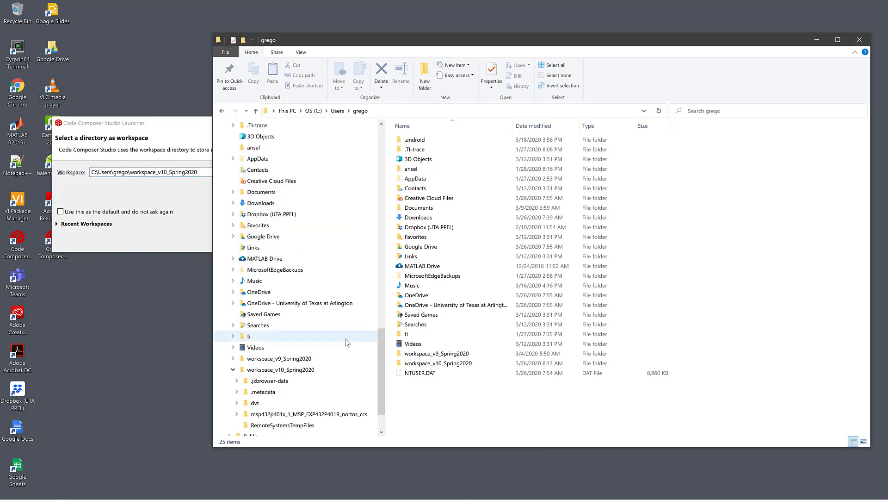
{"action": "left_click", "coordinate": [266, 370]}
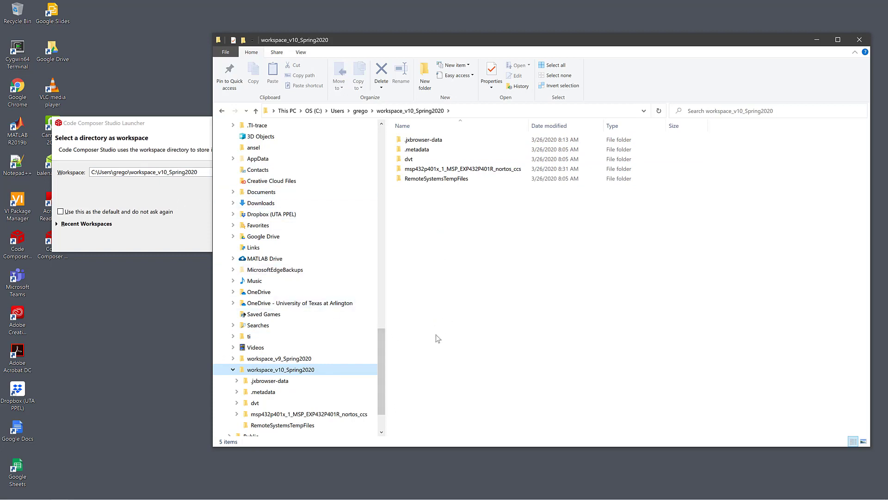
Reposition the File Explorer and launcher windows, and launch Code Composer Studio with the workspace_v10_Spring2020 workspace.
{"action": "left_click", "coordinate": [445, 273]}
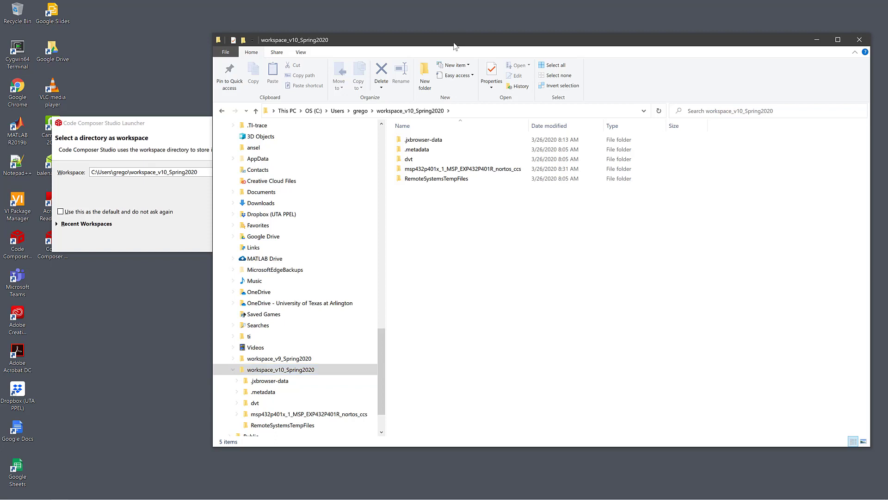
{"action": "left_click_drag", "start_coordinate": [453, 44], "coordinate": [441, 40]}
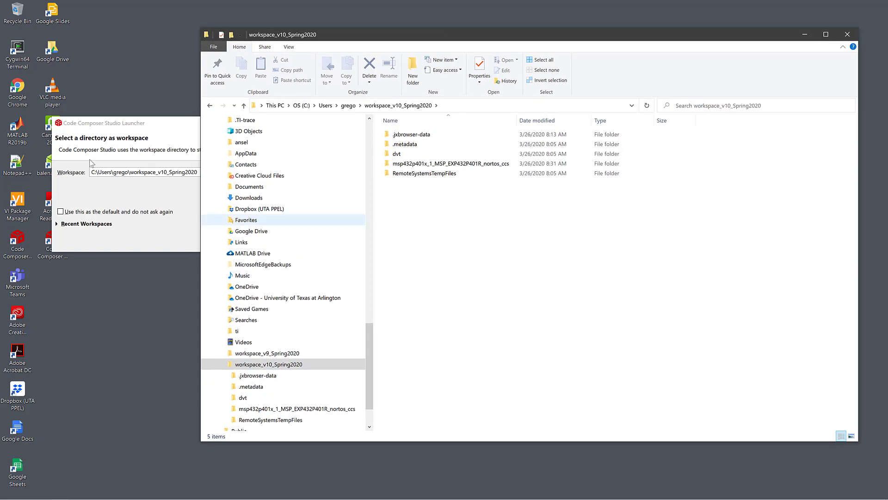
{"action": "left_click", "coordinate": [165, 198]}
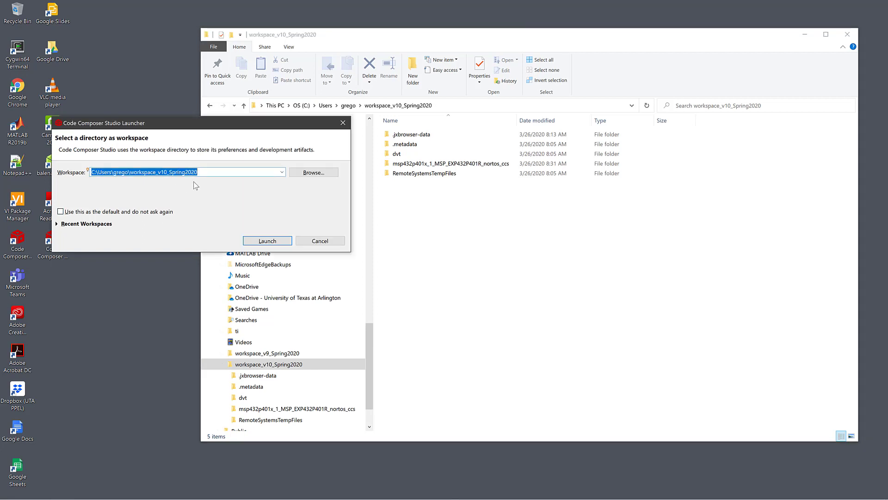
{"action": "left_click_drag", "start_coordinate": [139, 124], "coordinate": [178, 116]}
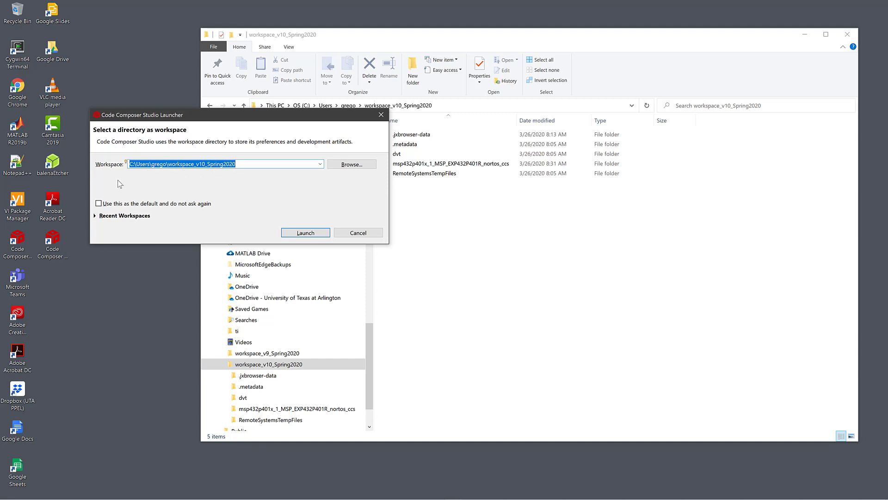
{"action": "left_click", "coordinate": [302, 233]}
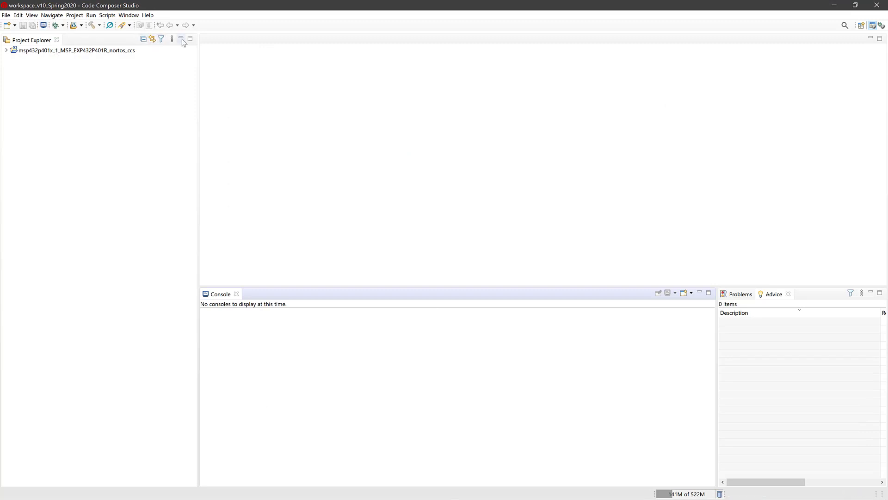
Minimize the Project Explorer, the Problems and Advice views, and the Console so only the editor area remains.
{"action": "left_click", "coordinate": [871, 293]}
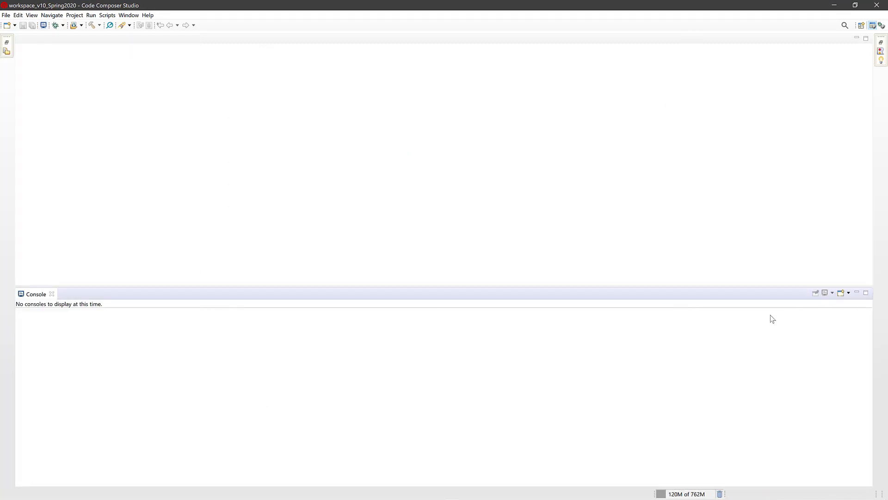
{"action": "left_click", "coordinate": [857, 293]}
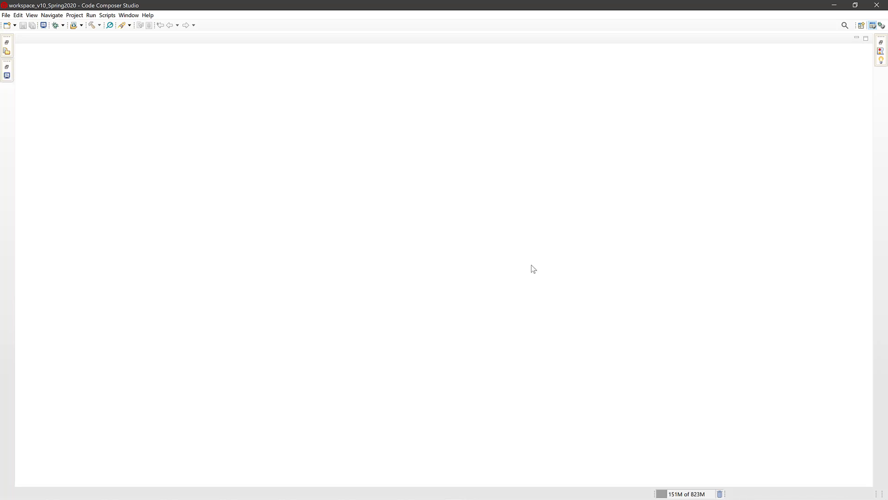
Open the Getting Started page, close it, and check where it can be reopened in the list of views.
{"action": "left_click", "coordinate": [32, 15]}
{"action": "left_click", "coordinate": [52, 43]}
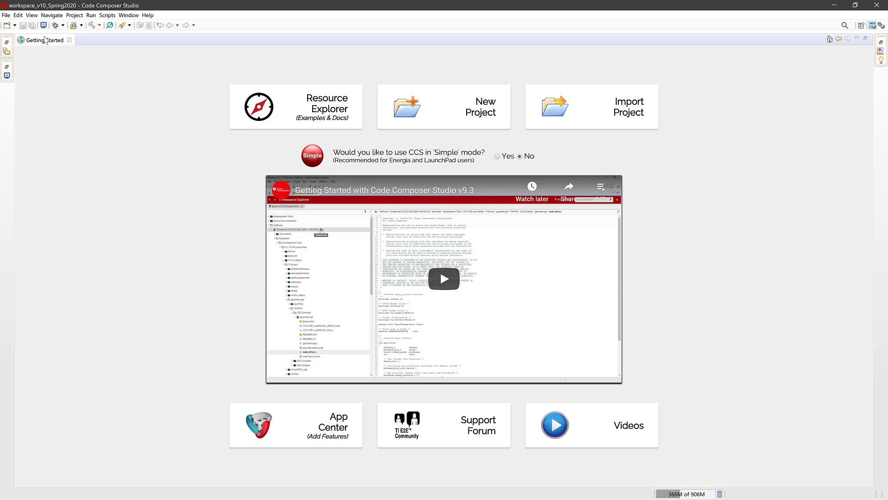
{"action": "left_click", "coordinate": [69, 41]}
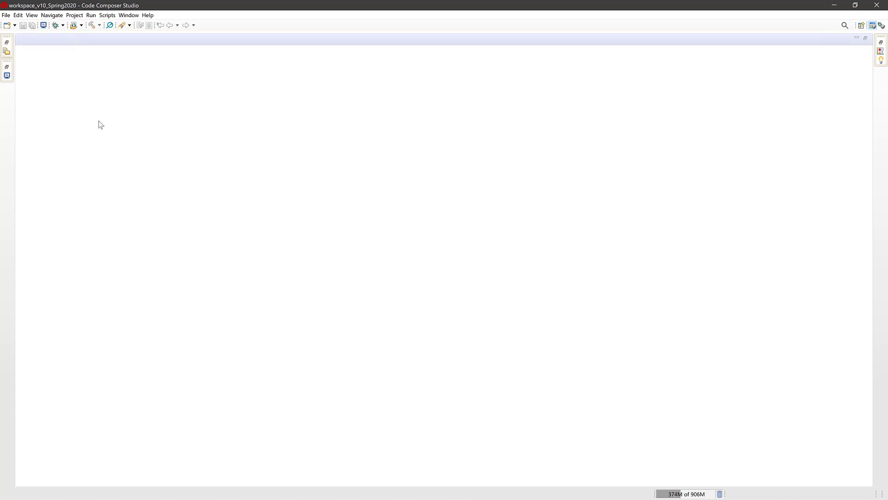
{"action": "left_click", "coordinate": [32, 16]}
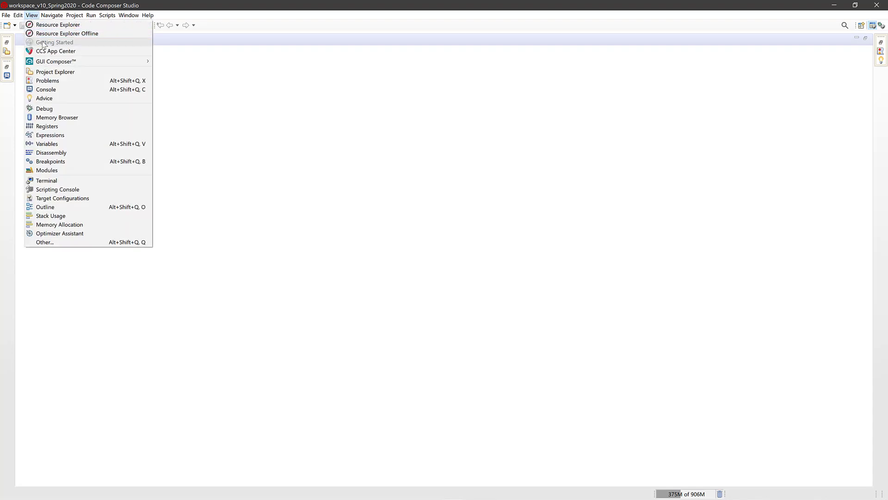
{"action": "left_click", "coordinate": [248, 127]}
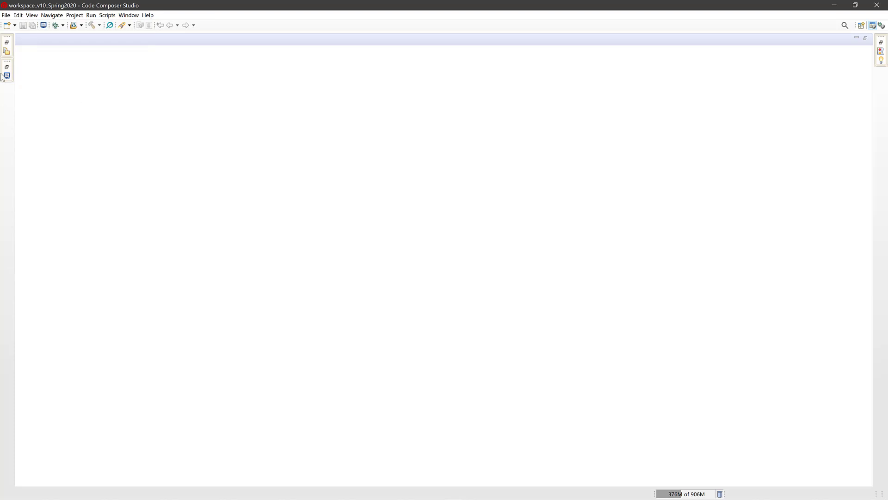
Restore the Project Explorer and Console views, make the Console shorter, and slightly narrow the Project Explorer.
{"action": "left_click", "coordinate": [7, 43]}
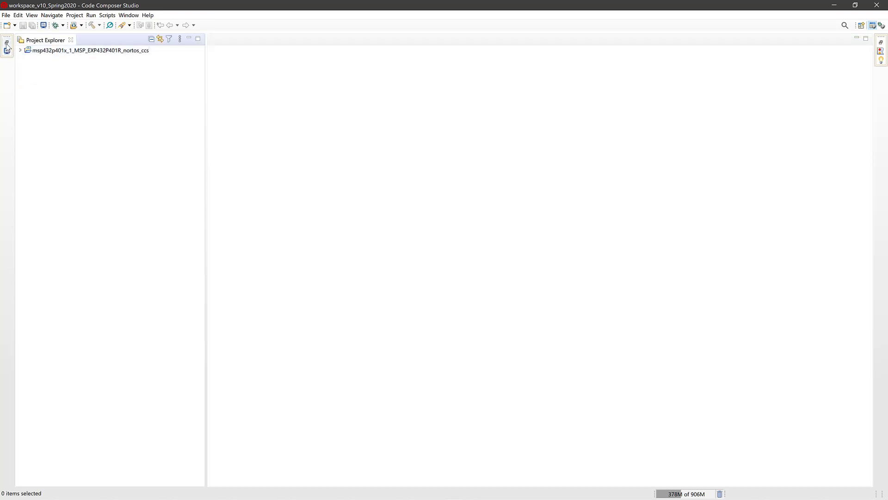
{"action": "left_click", "coordinate": [7, 44]}
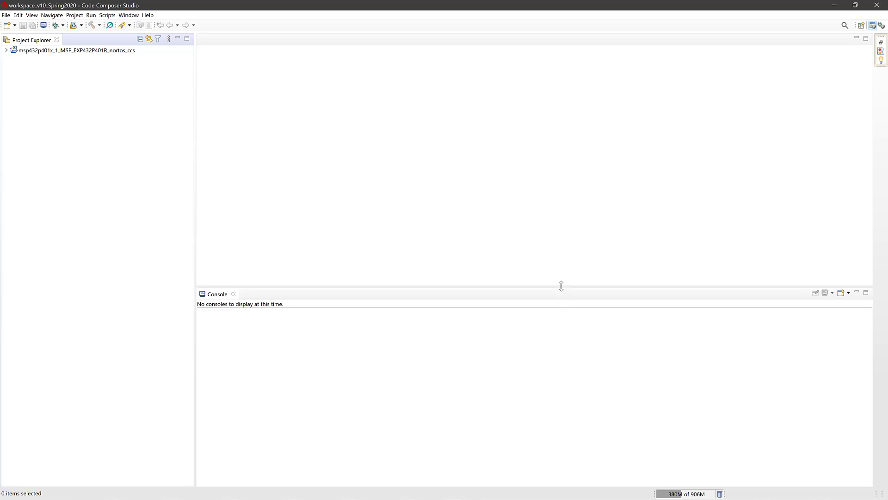
{"action": "left_click_drag", "start_coordinate": [561, 286], "coordinate": [561, 333]}
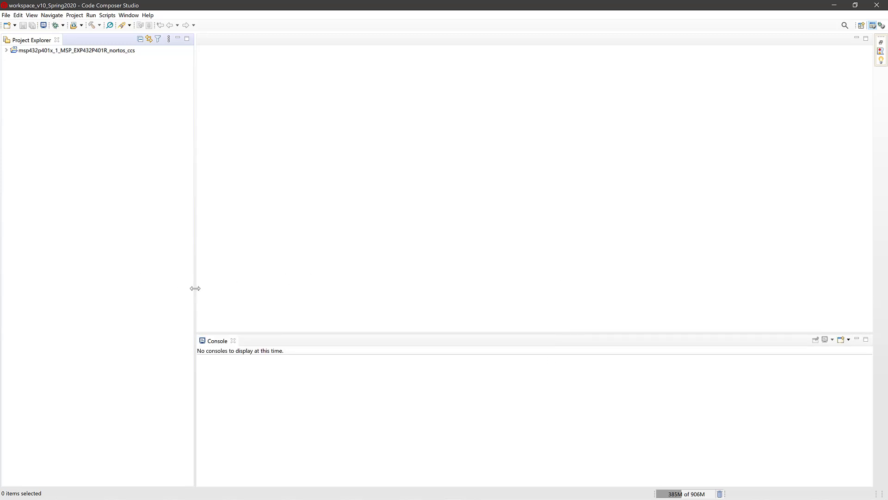
{"action": "left_click_drag", "start_coordinate": [195, 288], "coordinate": [185, 289]}
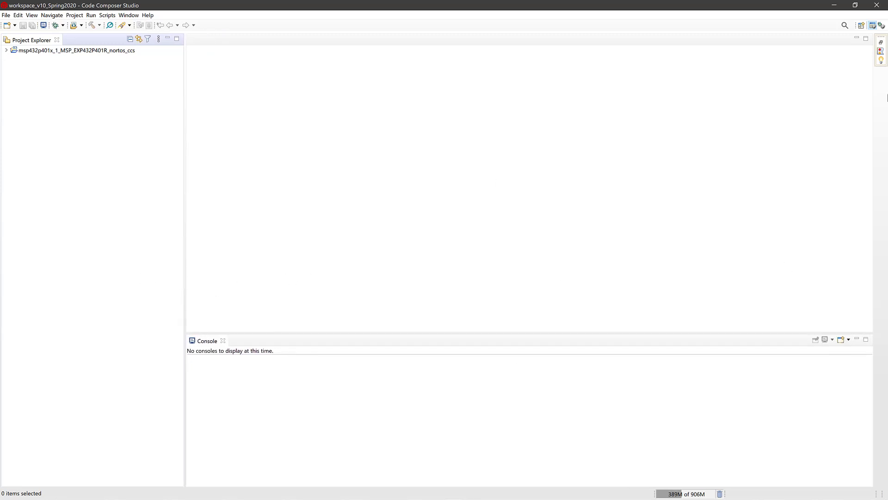
Restore the Problems and Advice views and widen their pane to about half of the area shared with the Console.
{"action": "left_click", "coordinate": [880, 48]}
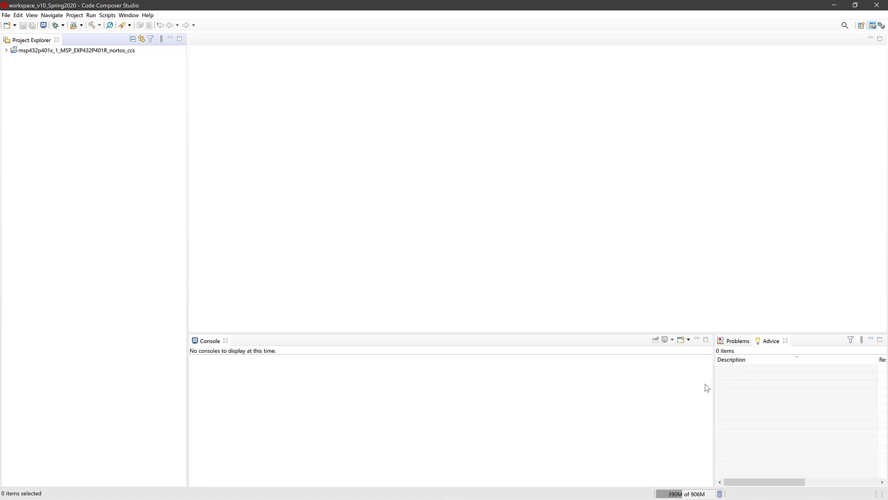
{"action": "left_click", "coordinate": [716, 390]}
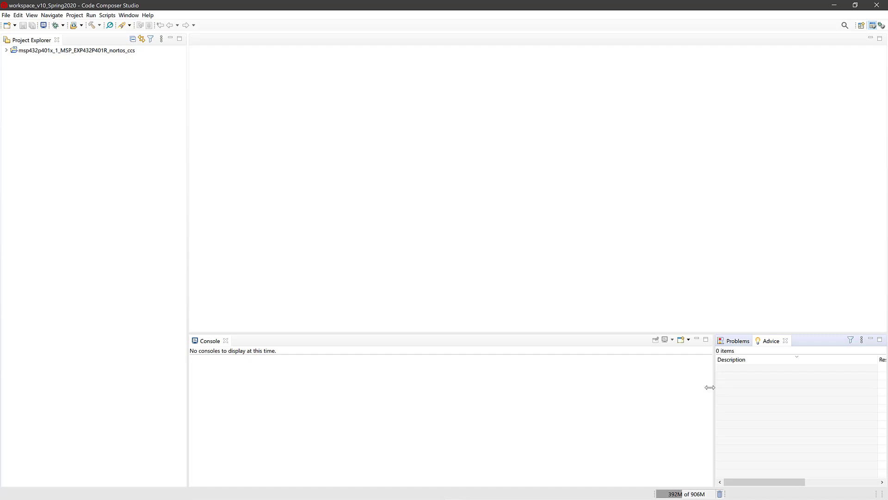
{"action": "left_click_drag", "start_coordinate": [710, 387], "coordinate": [533, 392]}
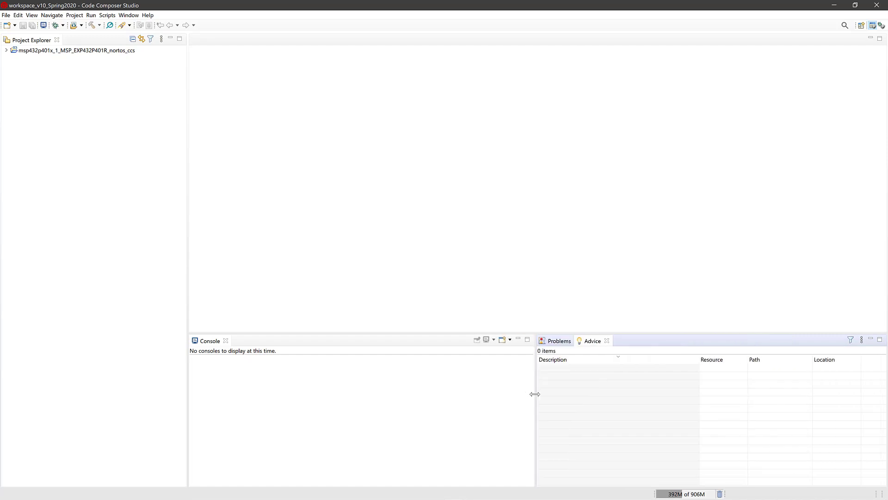
Look through the list of available views and show the Project Explorer.
{"action": "left_click", "coordinate": [32, 15]}
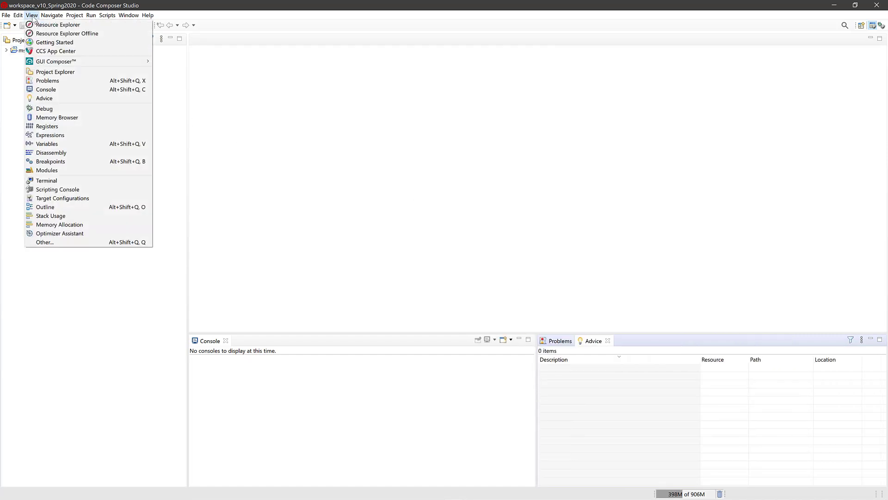
{"action": "left_click", "coordinate": [13, 86]}
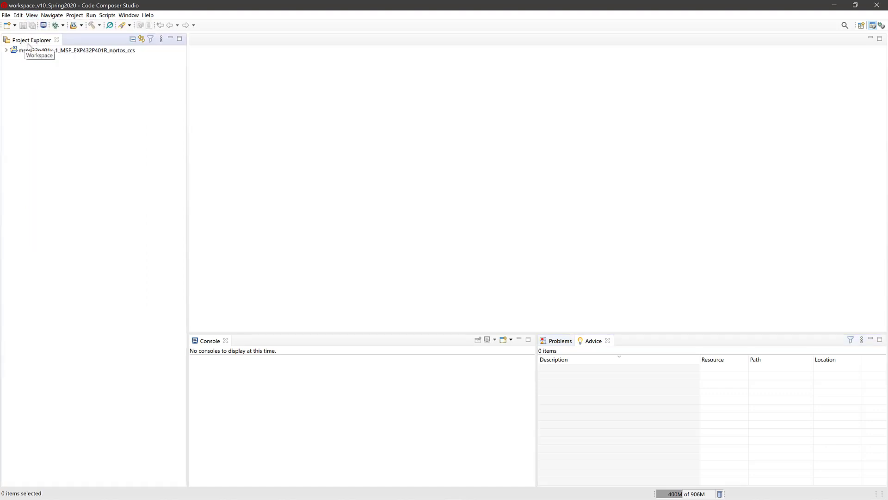
{"action": "left_click", "coordinate": [32, 16]}
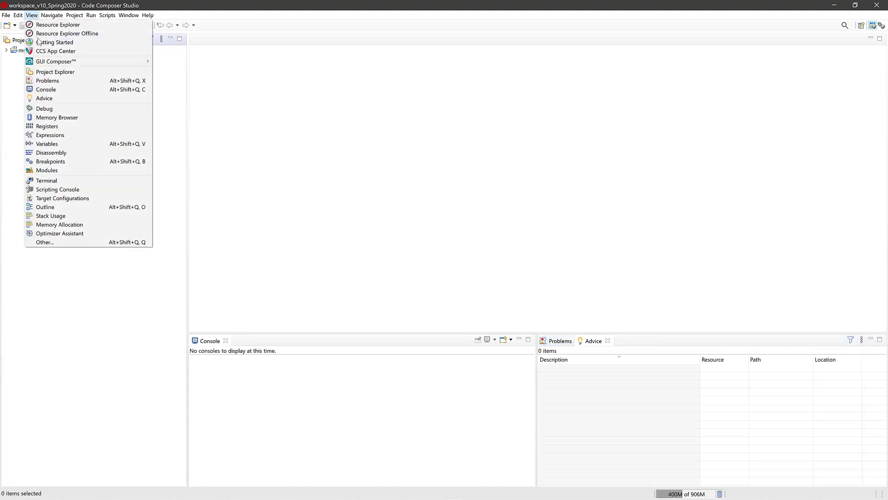
{"action": "left_click", "coordinate": [50, 72]}
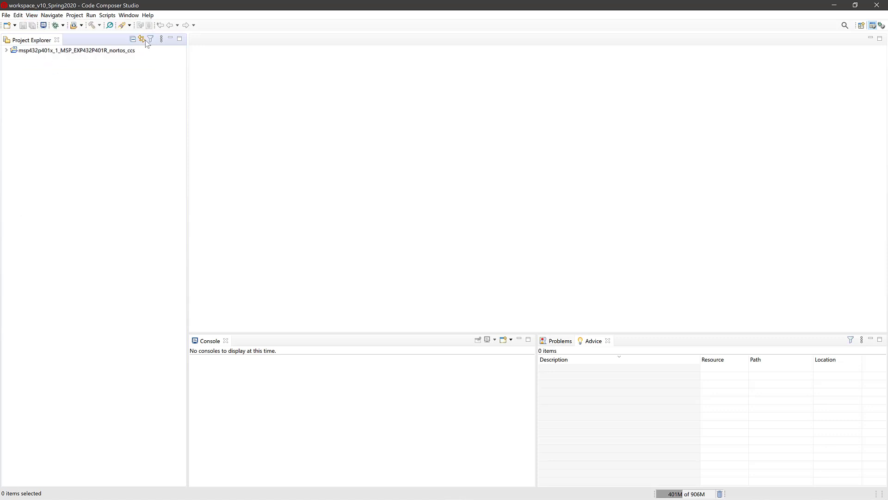
Close the Project Explorer, reopen it from the list of views, and narrow it slightly.
{"action": "left_click", "coordinate": [57, 40]}
{"action": "left_click", "coordinate": [31, 15]}
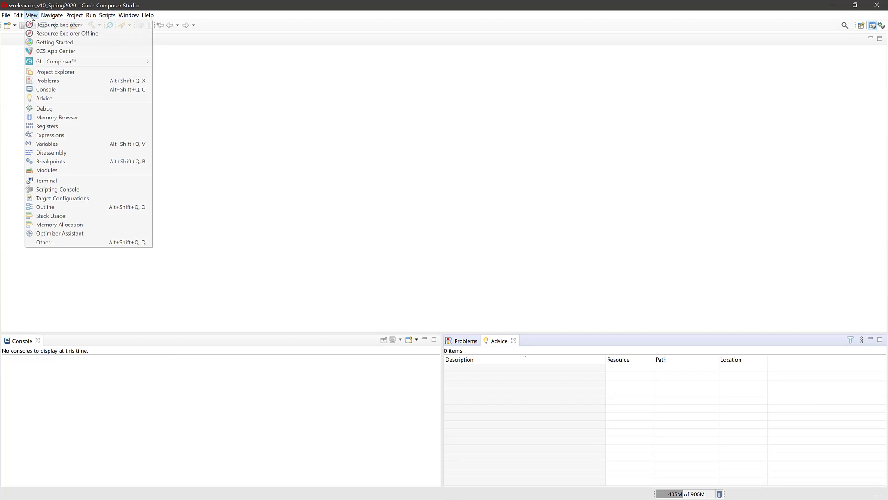
{"action": "left_click", "coordinate": [53, 73]}
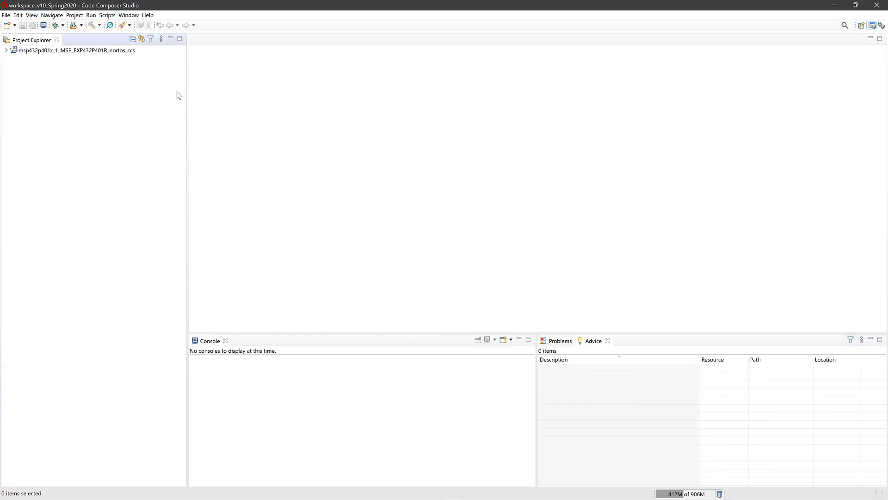
{"action": "left_click_drag", "start_coordinate": [187, 104], "coordinate": [166, 110]}
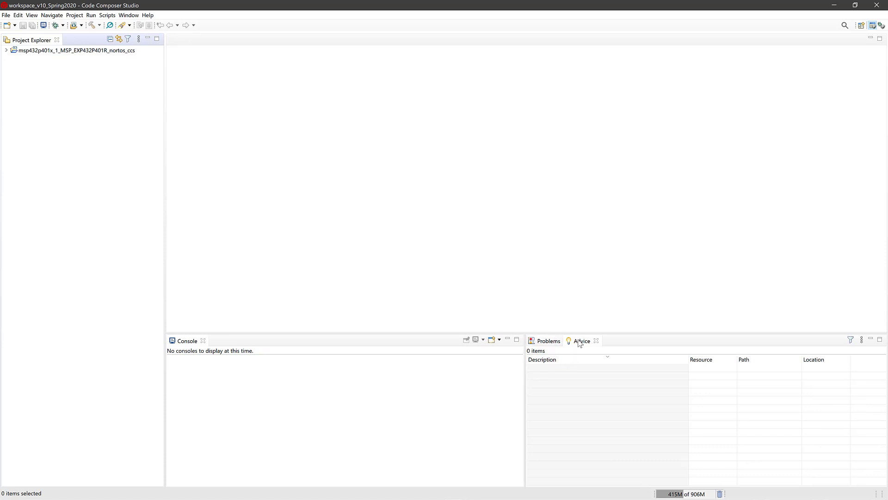
{"action": "left_click", "coordinate": [31, 15]}
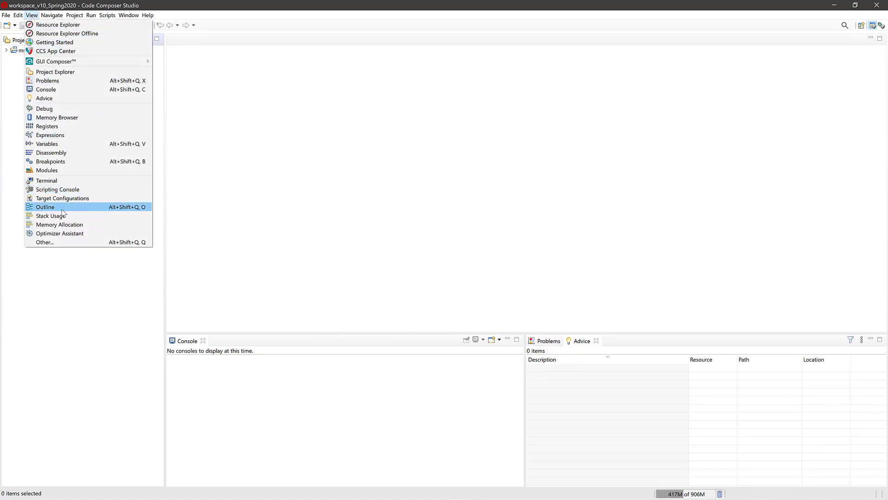
{"action": "left_click", "coordinate": [52, 15]}
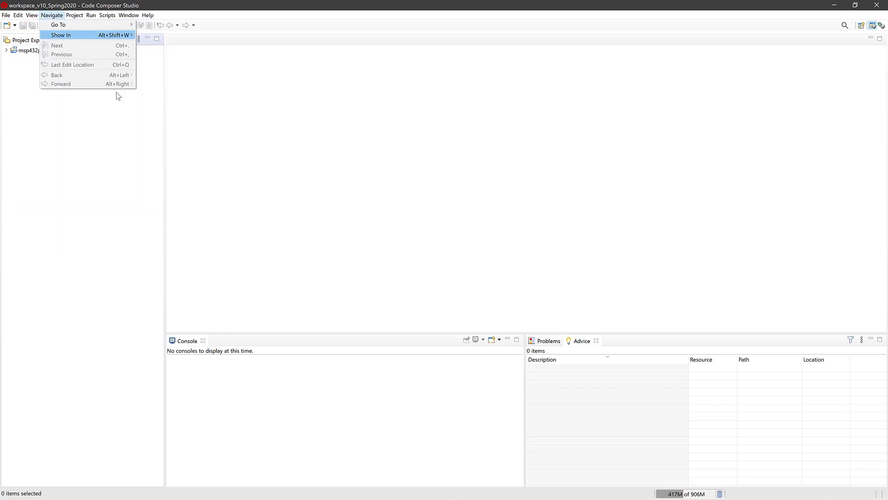
{"action": "left_click", "coordinate": [145, 187]}
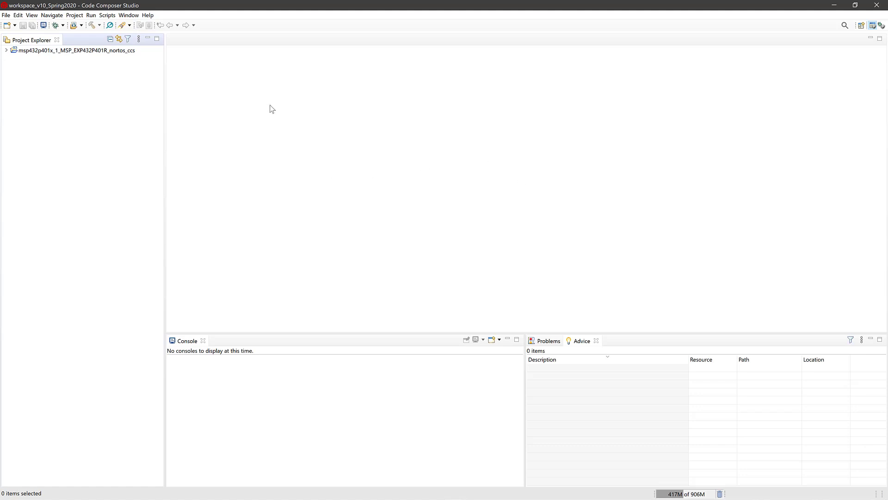
Open the Resource Explorer and enlarge its area by making the Console and Problems panes below it shorter.
{"action": "left_click", "coordinate": [32, 15]}
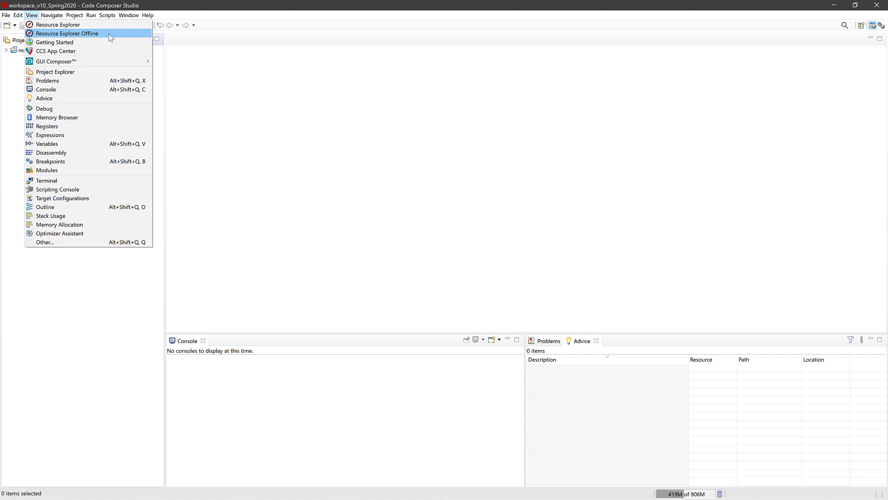
{"action": "left_click", "coordinate": [54, 26]}
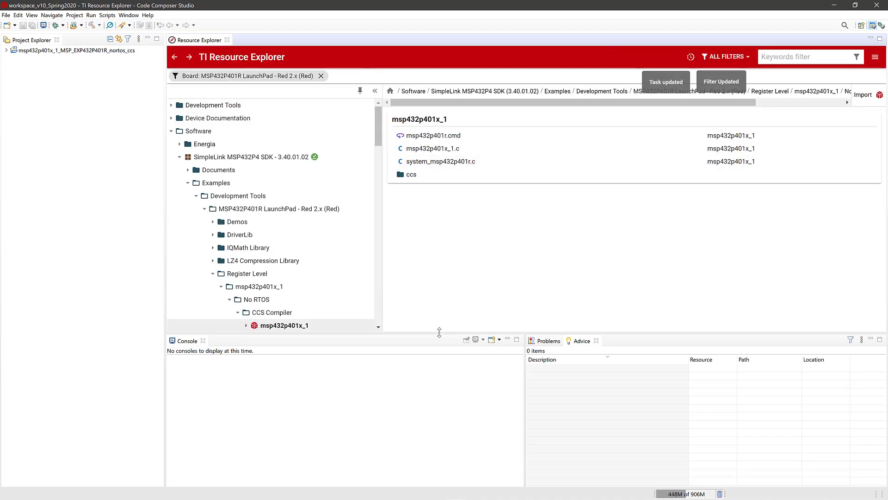
{"action": "left_click_drag", "start_coordinate": [441, 355], "coordinate": [441, 396]}
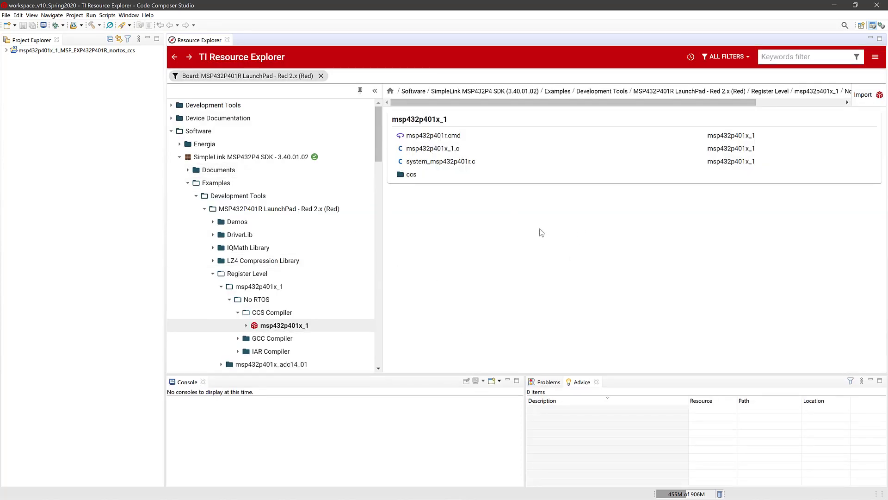
Return the Resource Explorer to its welcome page with the Software folder collapsed and the board filter cleared.
{"action": "left_click", "coordinate": [171, 131]}
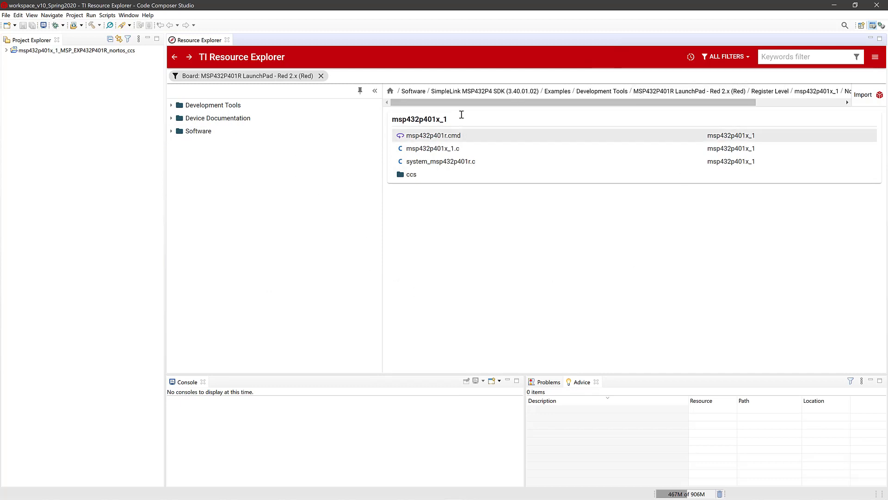
{"action": "left_click", "coordinate": [390, 93]}
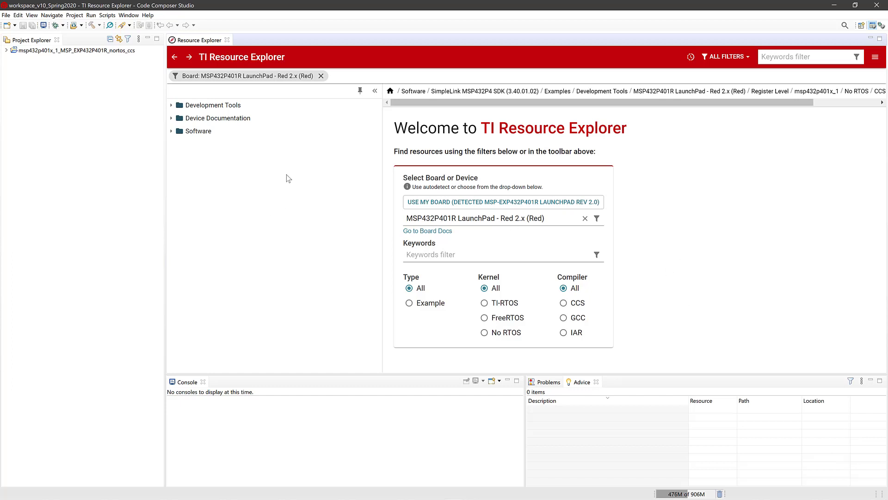
{"action": "left_click", "coordinate": [321, 76]}
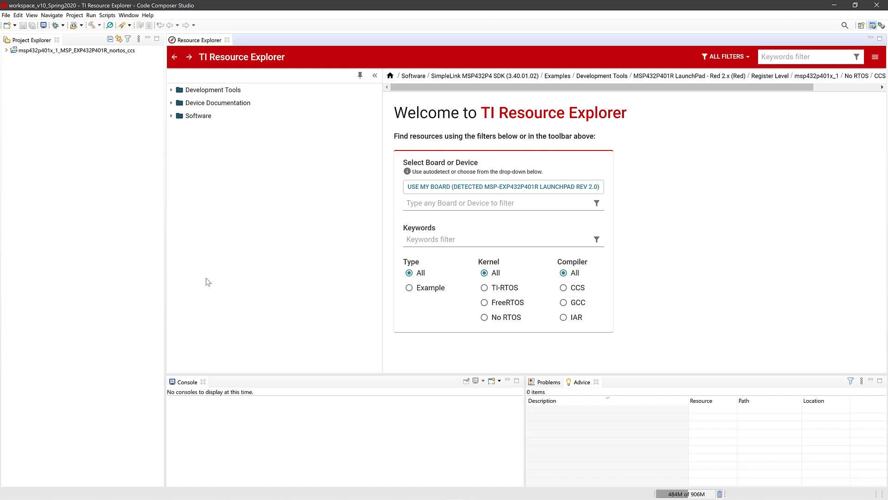
Switch to the Camera app to view the connected LaunchPad board, and return to Code Composer Studio.
{"action": "key", "text": "alt+Tab"}
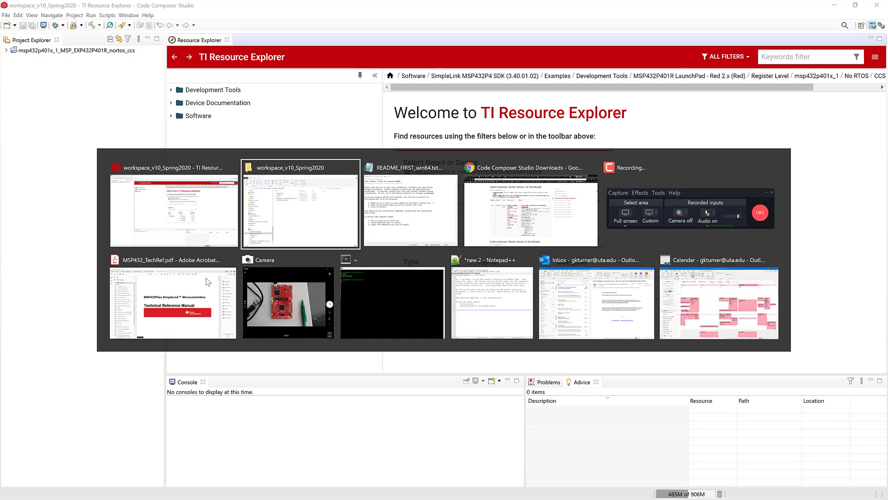
{"action": "key", "text": "alt+Tab"}
{"action": "key", "text": "alt+Tab"}
{"action": "key", "text": "alt+Tab"}
{"action": "key", "text": "alt+Tab"}
{"action": "key", "text": "alt+Tab"}
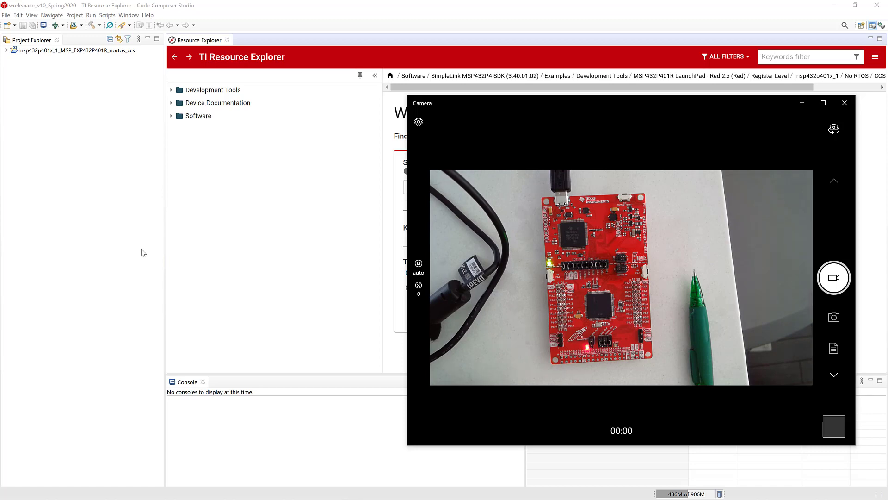
{"action": "left_click", "coordinate": [334, 8]}
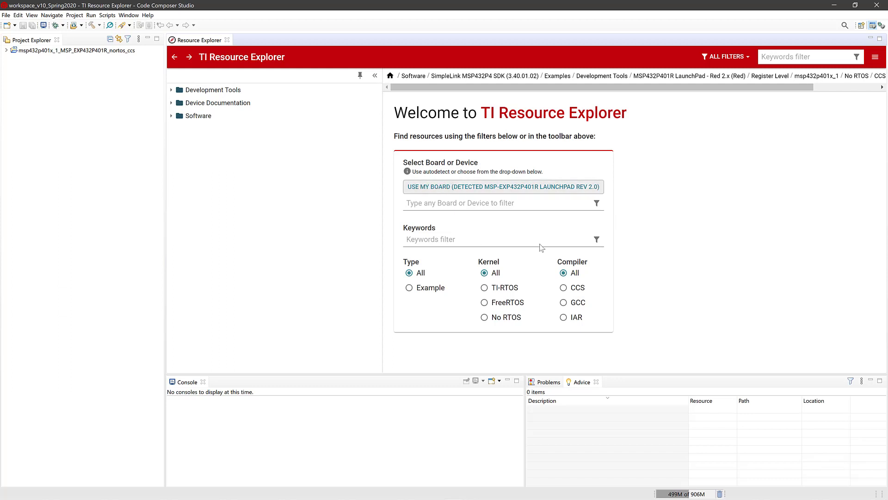
Filter the resources by the detected MSP-EXP432P401R LaunchPad and expand Software to the top-level folders of the SimpleLink MSP432P4 SDK.
{"action": "left_click", "coordinate": [456, 189]}
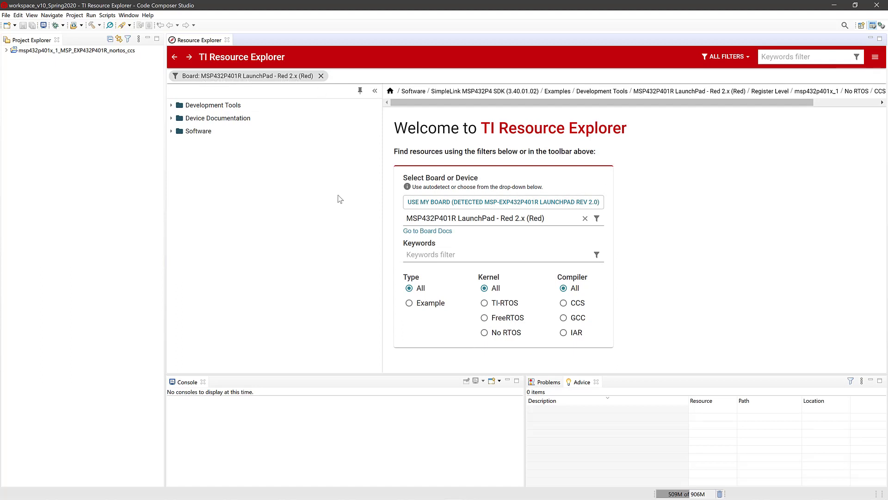
{"action": "left_click", "coordinate": [171, 132]}
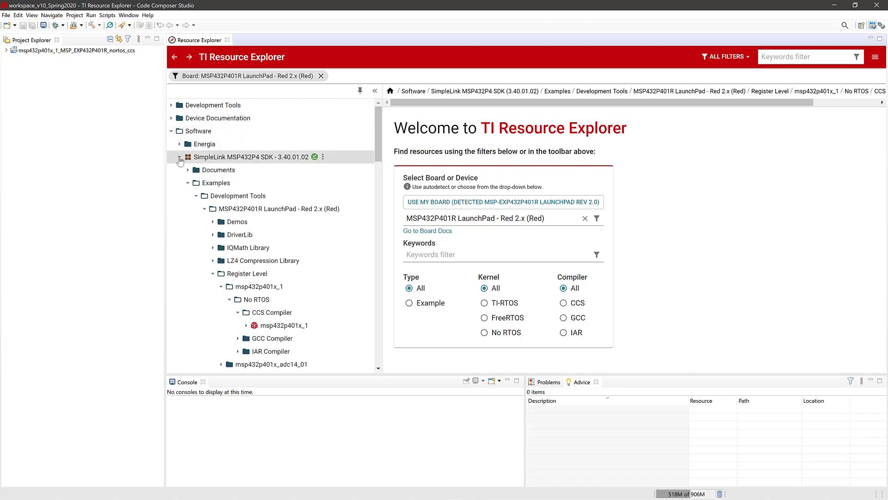
{"action": "left_click", "coordinate": [179, 157]}
{"action": "left_click", "coordinate": [179, 170]}
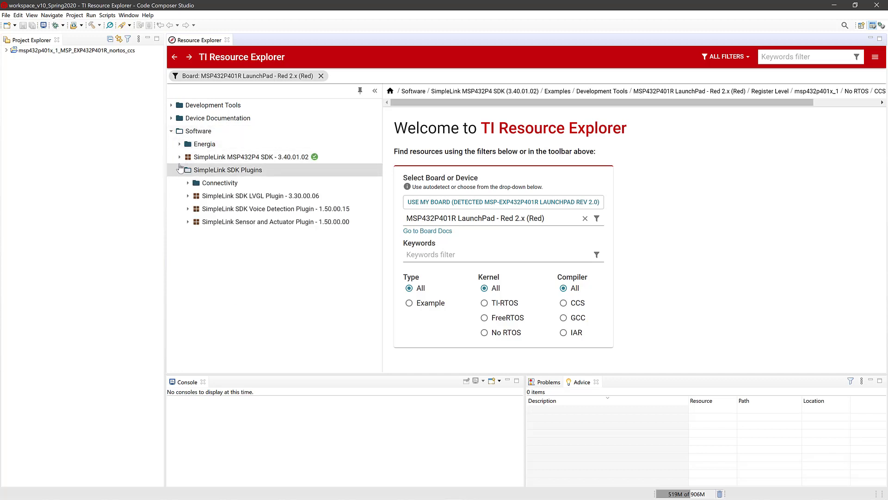
{"action": "left_click", "coordinate": [179, 169]}
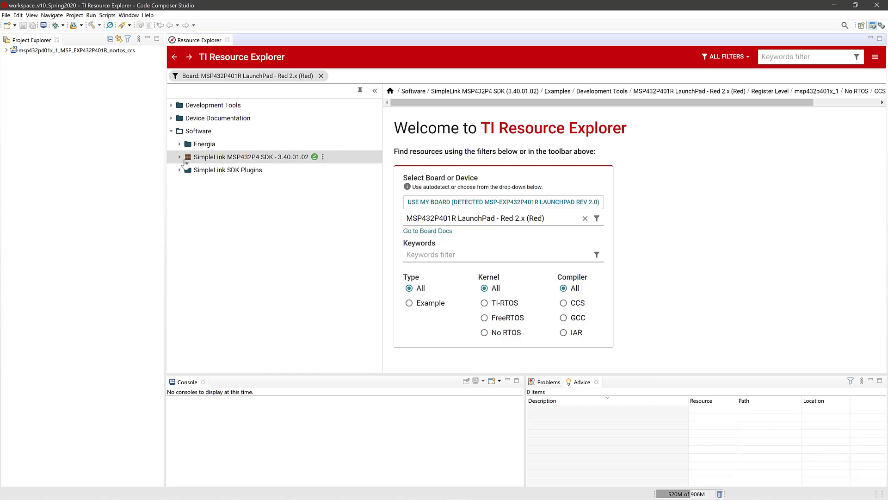
{"action": "left_click", "coordinate": [179, 157]}
{"action": "left_click", "coordinate": [187, 183]}
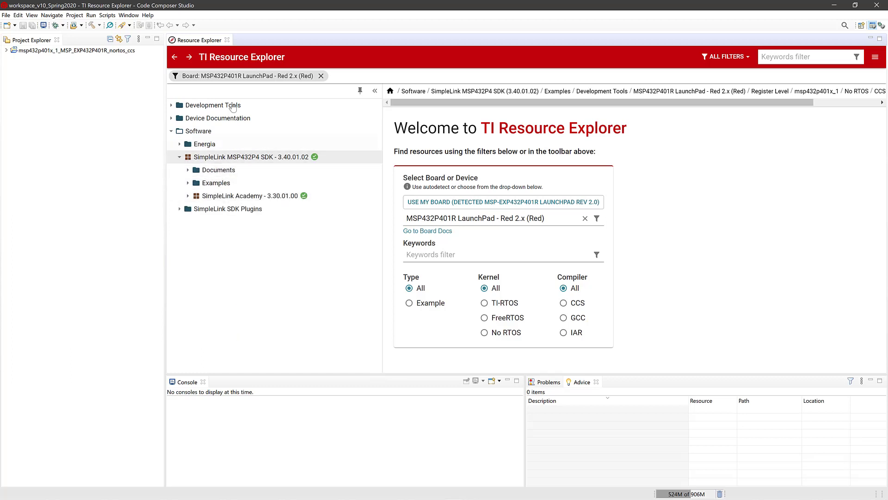
Clear the board filter to examine the full Software list, and reapply the filter for the detected LaunchPad.
{"action": "left_click", "coordinate": [321, 76]}
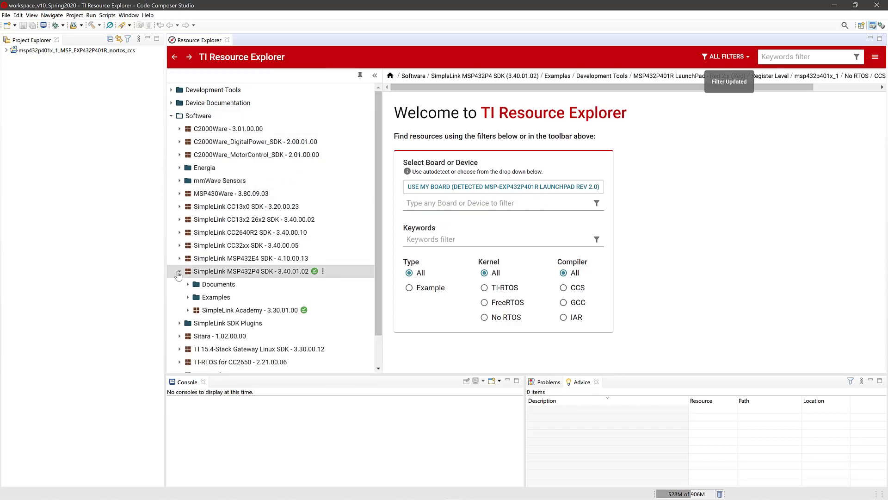
{"action": "left_click", "coordinate": [178, 272]}
{"action": "left_click", "coordinate": [171, 116]}
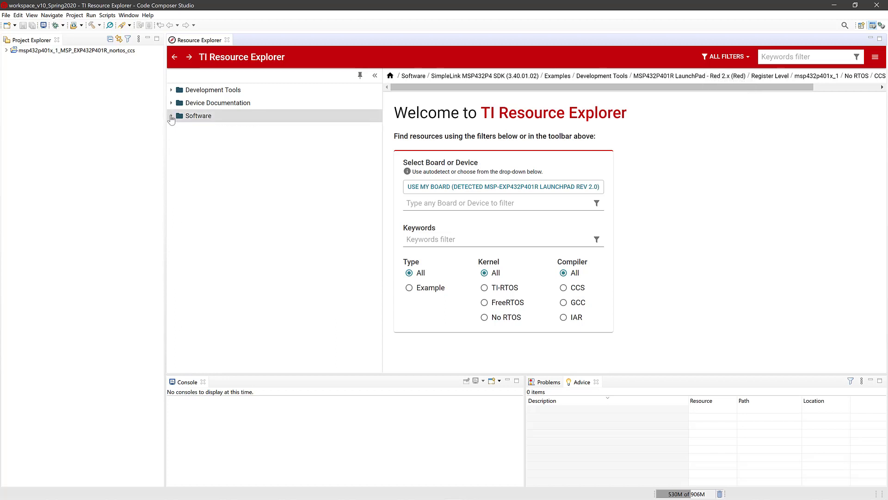
{"action": "left_click", "coordinate": [171, 116]}
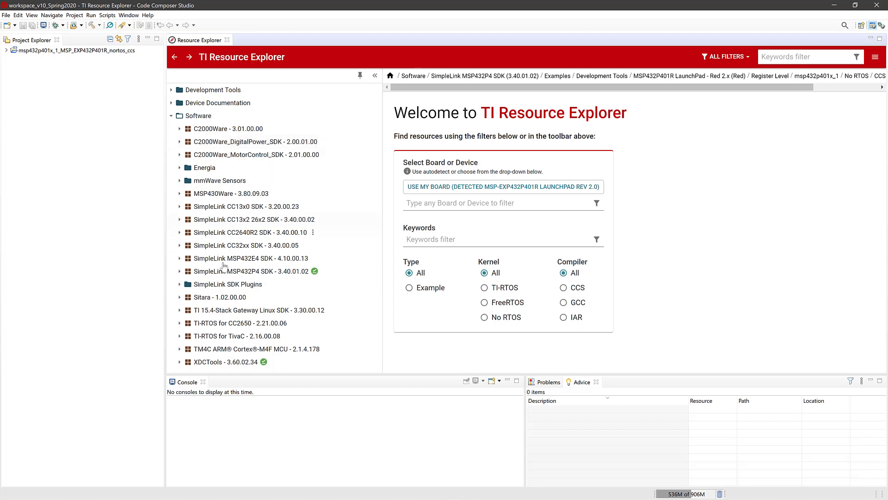
{"action": "left_click", "coordinate": [462, 188]}
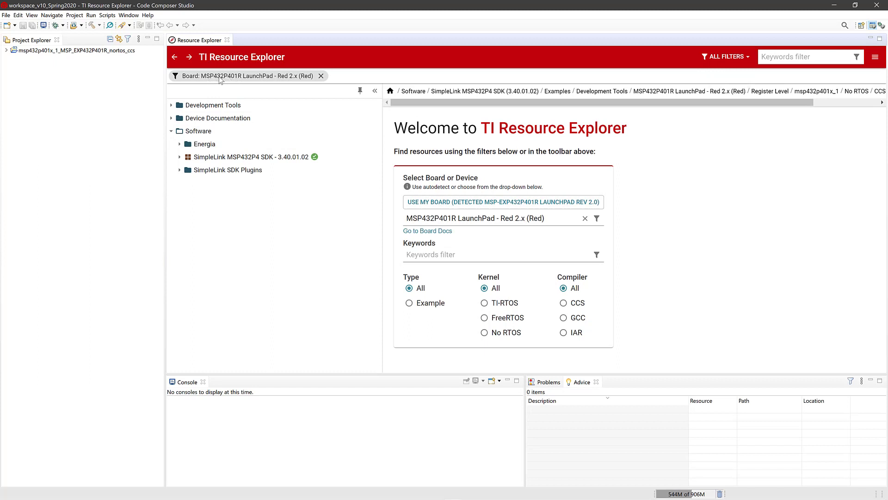
Expand the SimpleLink MSP432P4 SDK through Examples and Development Tools to the MSP432P401R LaunchPad - Red 2.x (Red) folders.
{"action": "left_click", "coordinate": [180, 158]}
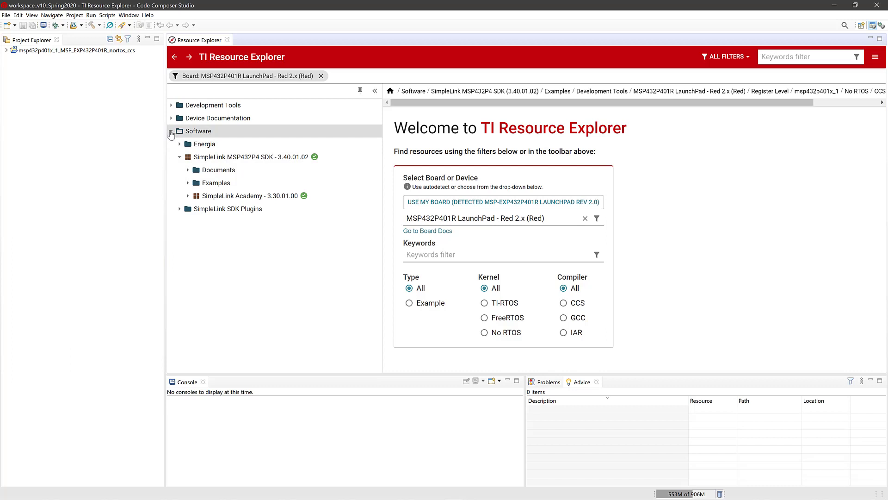
{"action": "left_click", "coordinate": [180, 157]}
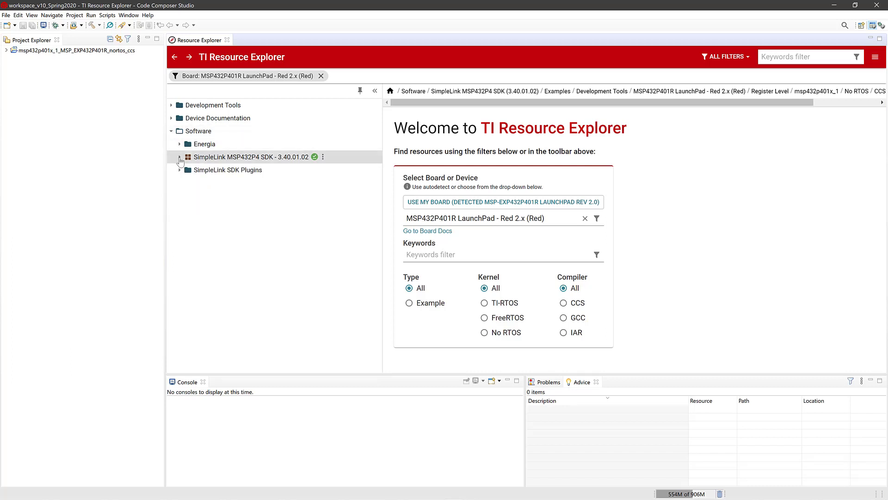
{"action": "left_click", "coordinate": [179, 158]}
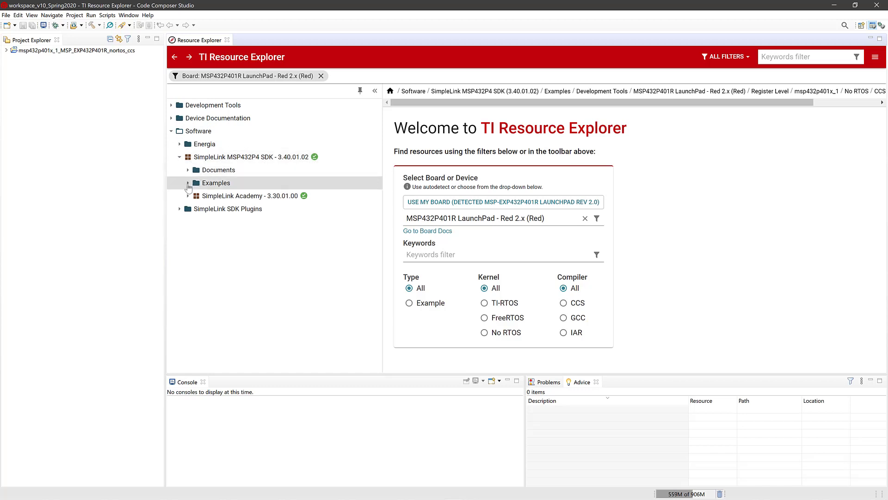
{"action": "left_click", "coordinate": [188, 184]}
{"action": "left_click", "coordinate": [204, 209]}
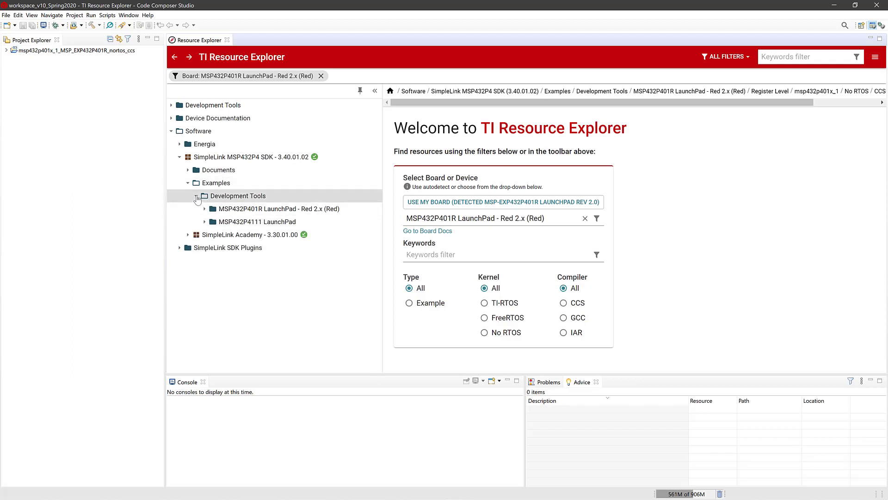
{"action": "left_click", "coordinate": [196, 197]}
{"action": "left_click", "coordinate": [196, 196]}
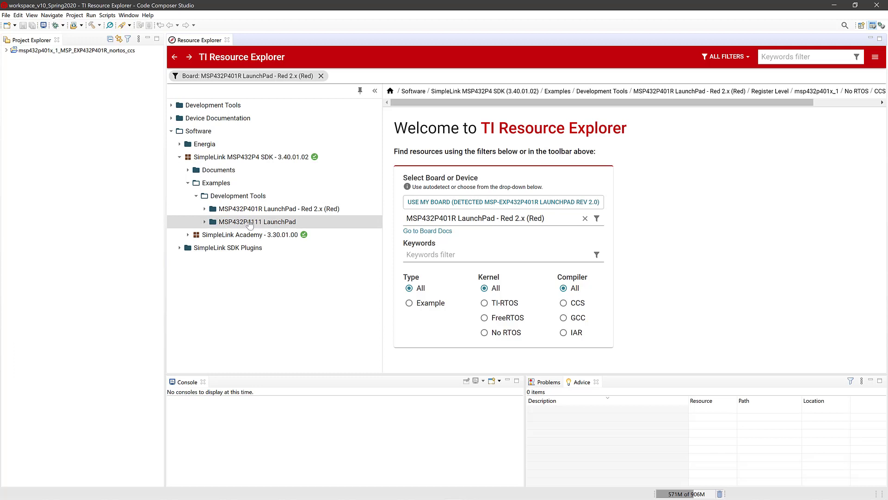
{"action": "left_click", "coordinate": [203, 209]}
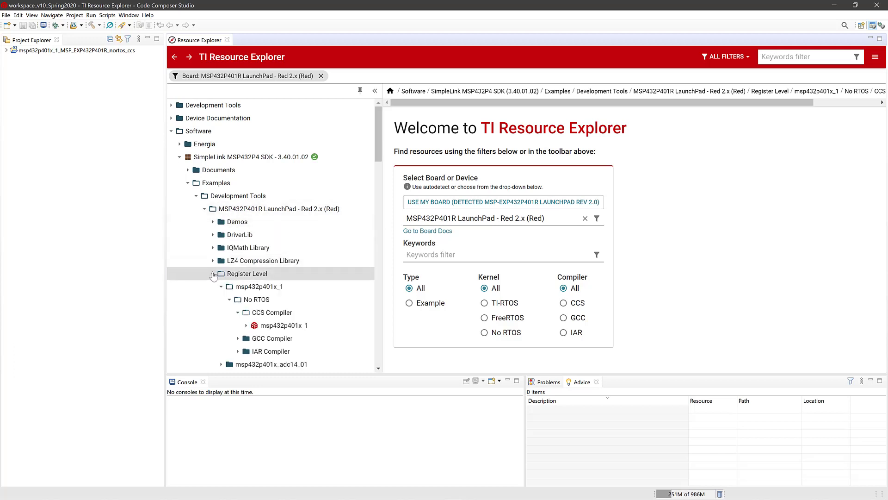
Expand Register Level through msp432p401x_1 and No RTOS to the contents of the CCS Compiler folder.
{"action": "left_click", "coordinate": [213, 273]}
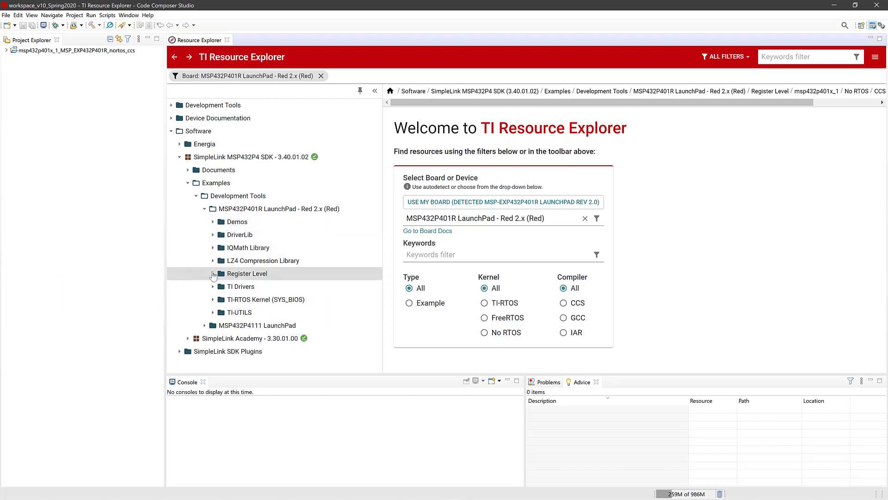
{"action": "left_click", "coordinate": [213, 274]}
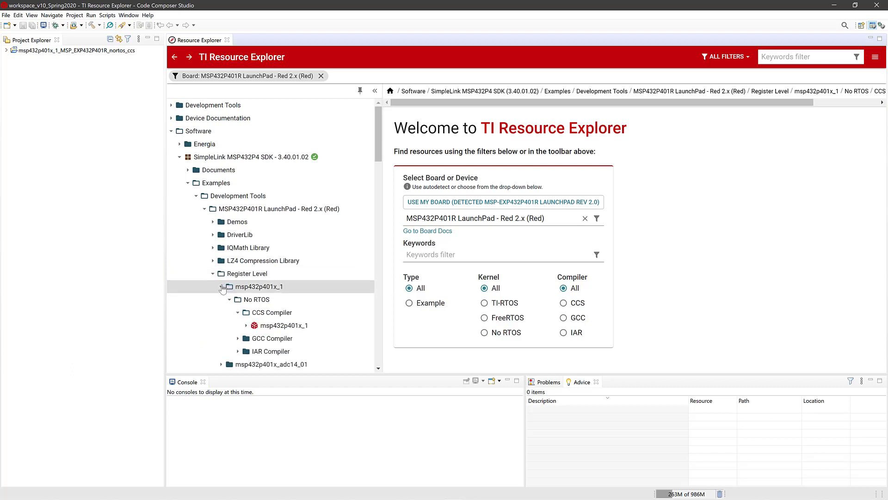
{"action": "left_click", "coordinate": [221, 286]}
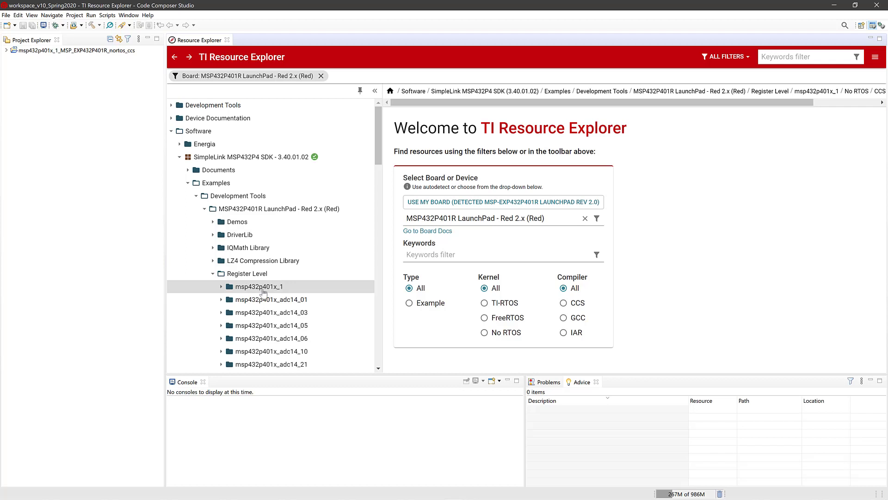
{"action": "left_click", "coordinate": [222, 287]}
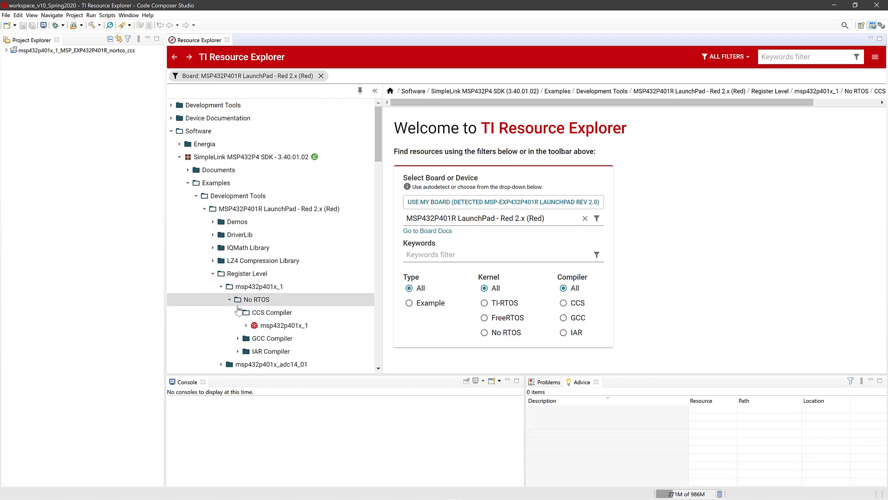
{"action": "left_click", "coordinate": [238, 313]}
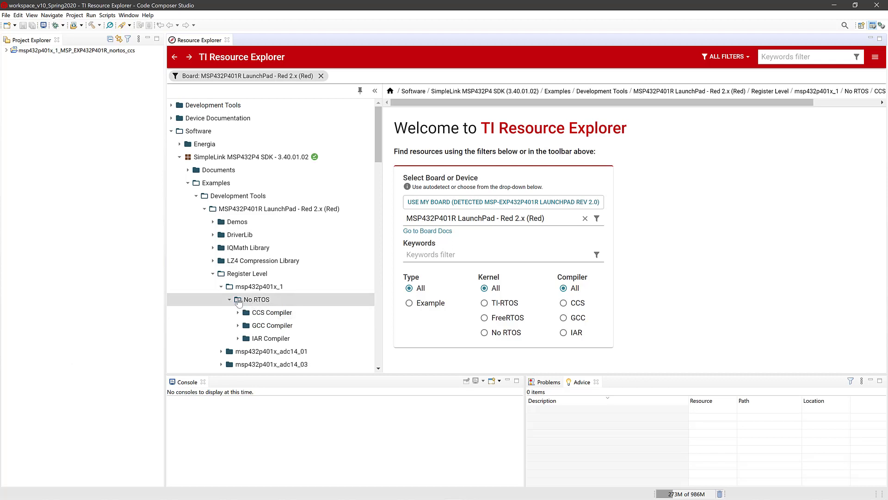
{"action": "left_click", "coordinate": [230, 299]}
{"action": "left_click", "coordinate": [230, 300]}
{"action": "left_click", "coordinate": [237, 314]}
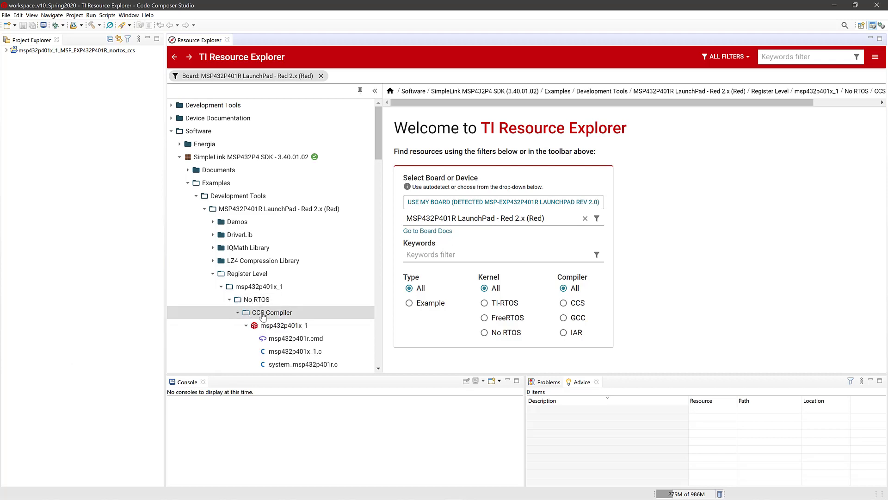
Expand the msp432p401x_1 example project under CCS Compiler and open its page listing the project files.
{"action": "left_click", "coordinate": [246, 327]}
{"action": "scroll", "coordinate": [262, 240], "scroll_direction": "down", "scroll_amount": 6}
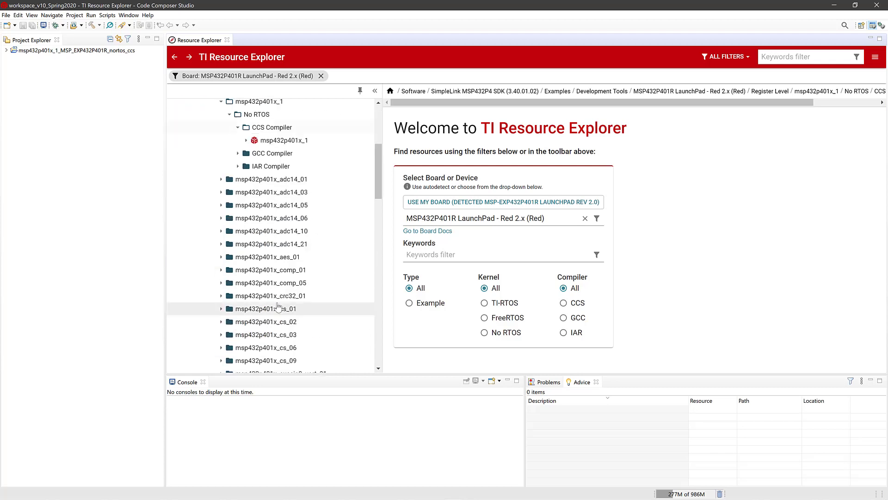
{"action": "scroll", "coordinate": [267, 247], "scroll_direction": "up", "scroll_amount": 6}
{"action": "scroll", "coordinate": [267, 246], "scroll_direction": "up", "scroll_amount": 1}
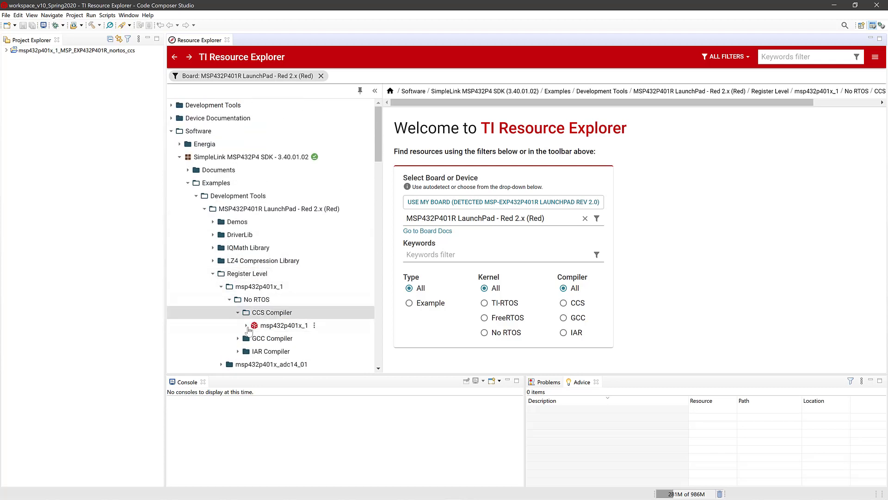
{"action": "left_click", "coordinate": [276, 326]}
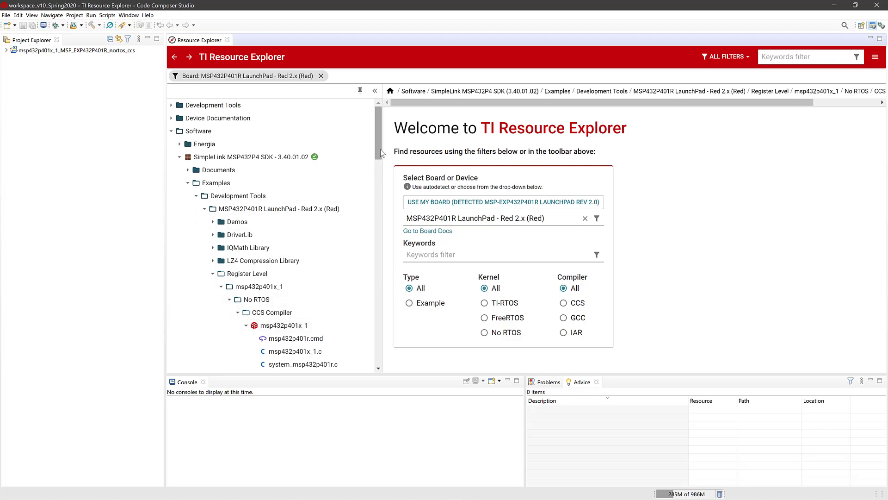
{"action": "scroll", "coordinate": [307, 219], "scroll_direction": "down", "scroll_amount": 4}
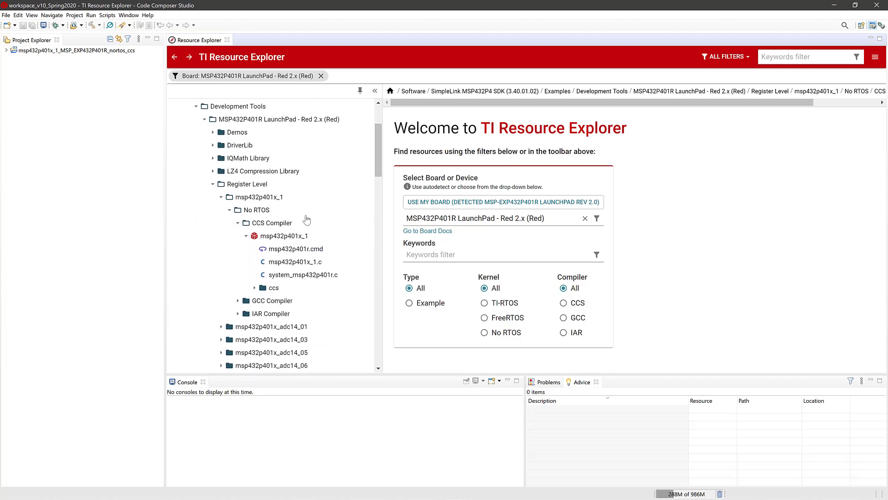
{"action": "left_click", "coordinate": [276, 237]}
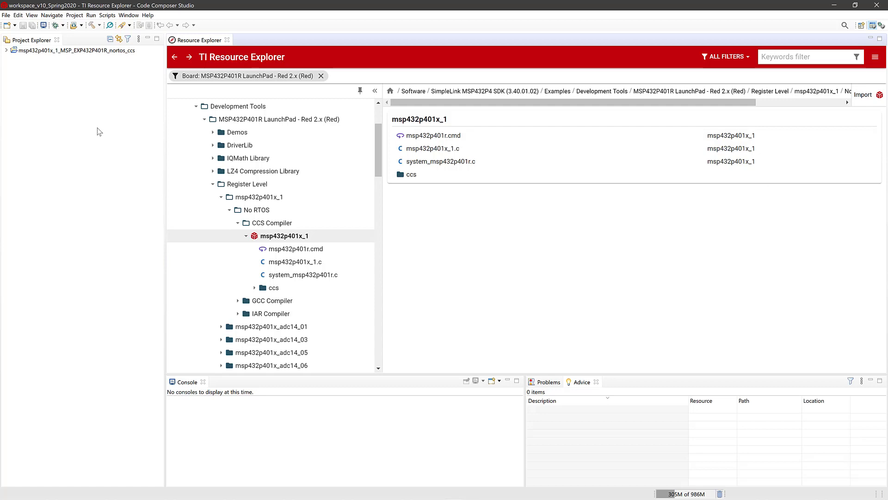
Switch to File Explorer to view the workspace_v10_Spring2020 folder, and return to Code Composer Studio.
{"action": "key", "text": "alt+Tab"}
{"action": "key", "text": "Tab"}
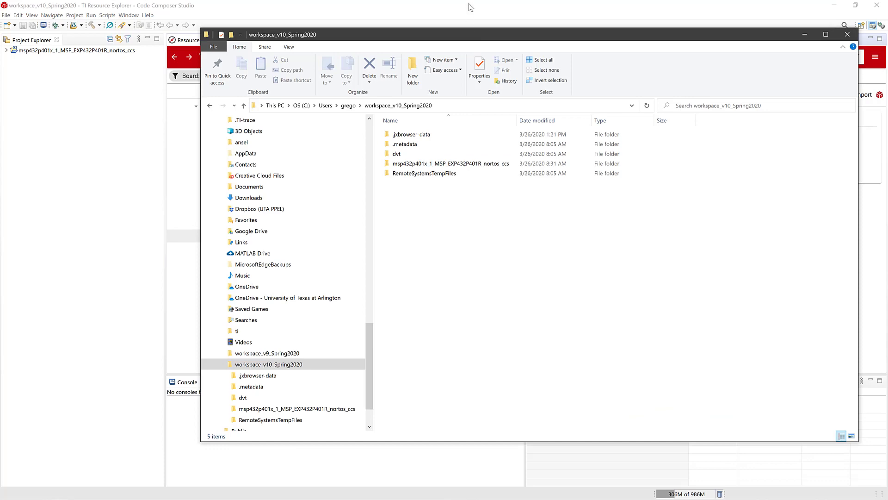
{"action": "key", "text": "alt+Tab"}
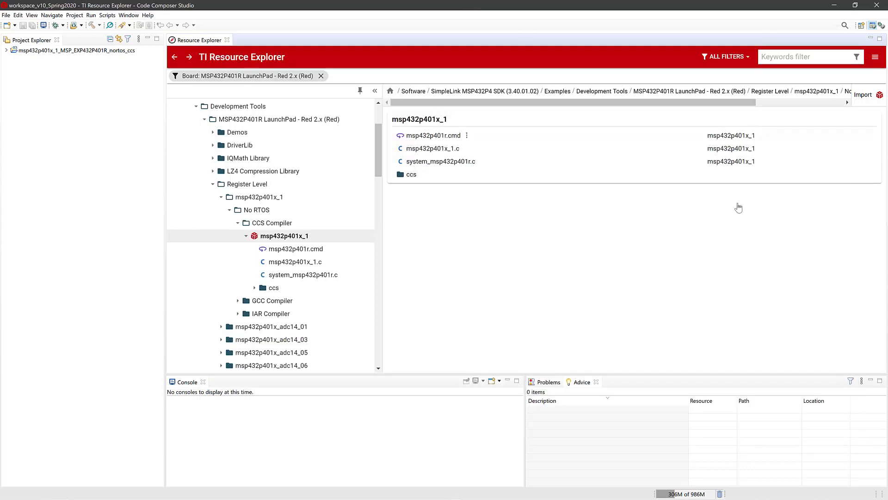
Try to import the msp432p401x_1 CCS example project into the workspace.
{"action": "left_click", "coordinate": [869, 96]}
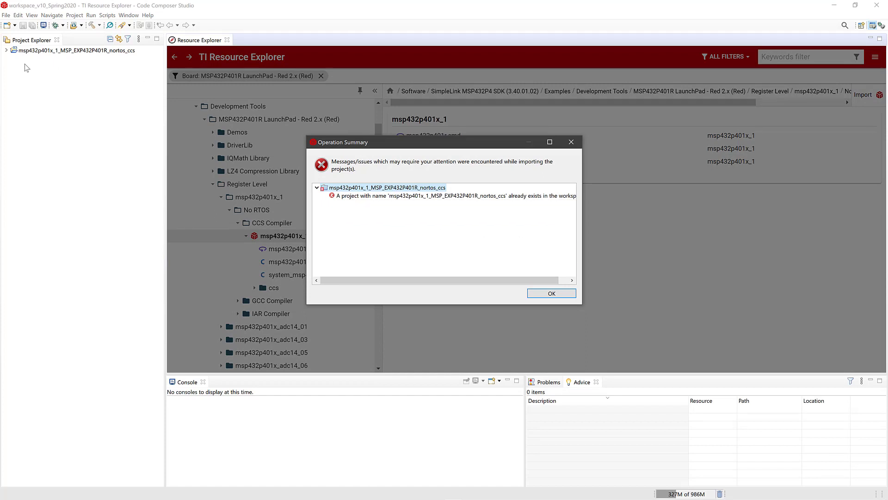
{"action": "left_click", "coordinate": [543, 294]}
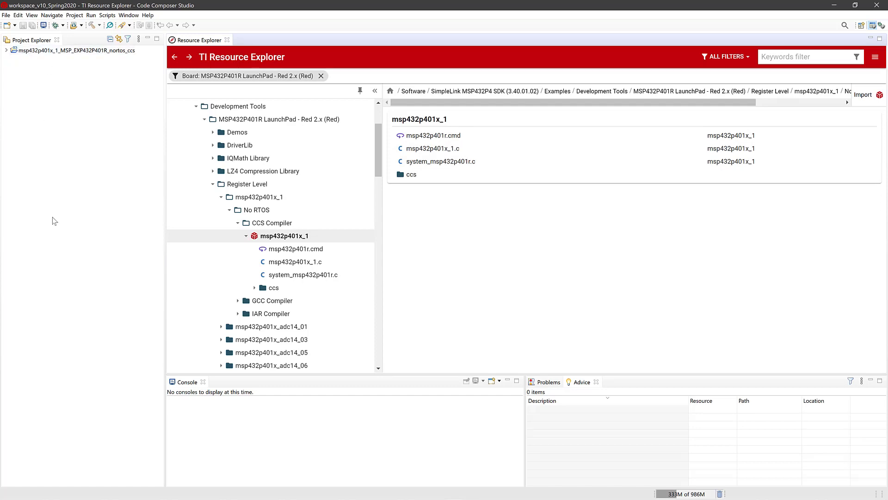
Open the msp432p401x_1_MSP_EXP432P401R_nortos_ccs folder in File Explorer, and expand the same project in Code Composer Studio's Project Explorer.
{"action": "key", "text": "alt+Tab"}
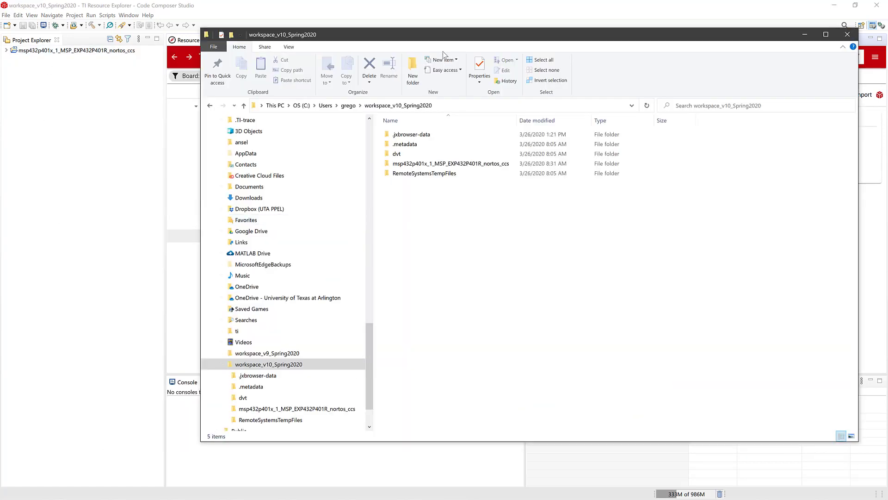
{"action": "left_click_drag", "start_coordinate": [439, 41], "coordinate": [447, 43]}
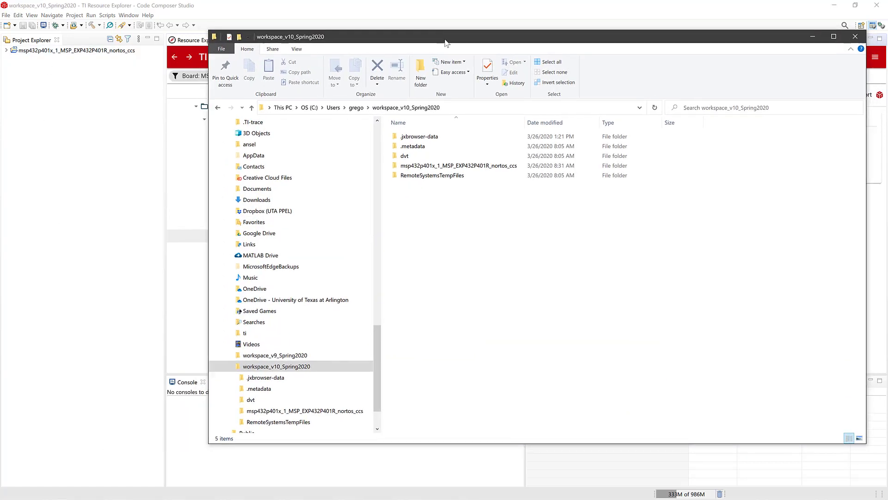
{"action": "double_click", "coordinate": [444, 166]}
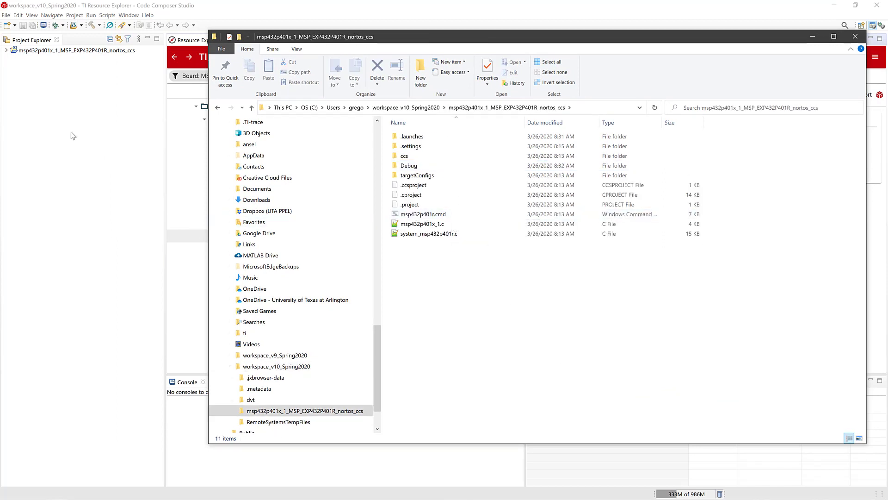
{"action": "left_click", "coordinate": [72, 135]}
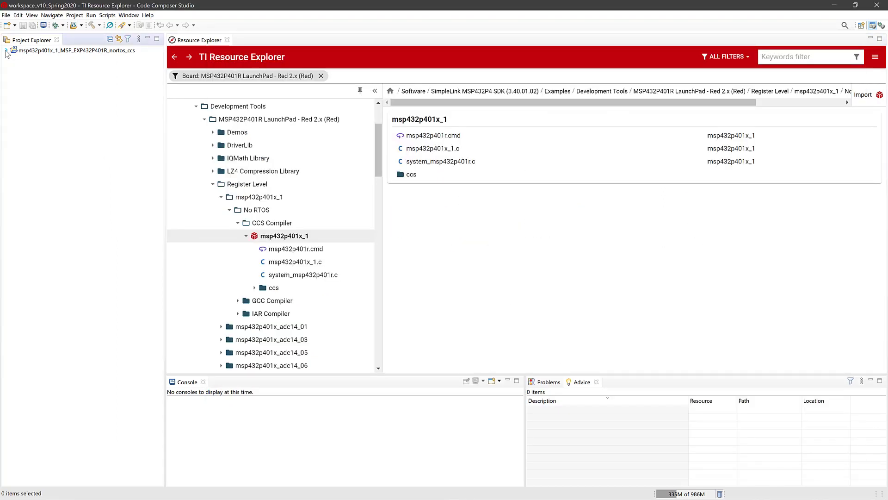
{"action": "left_click", "coordinate": [6, 51]}
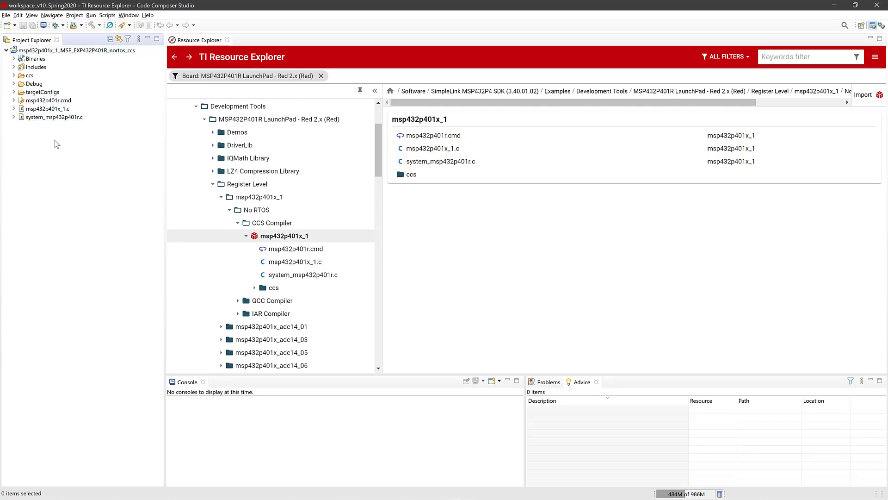
Switch to File Explorer to view the settings for file name extensions and hidden items, and return to Code Composer Studio.
{"action": "key", "text": "alt+Tab"}
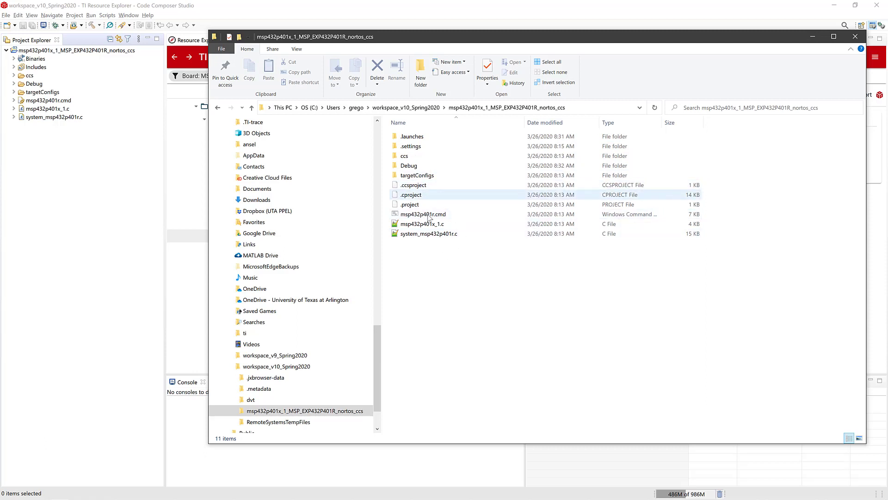
{"action": "left_click", "coordinate": [296, 49]}
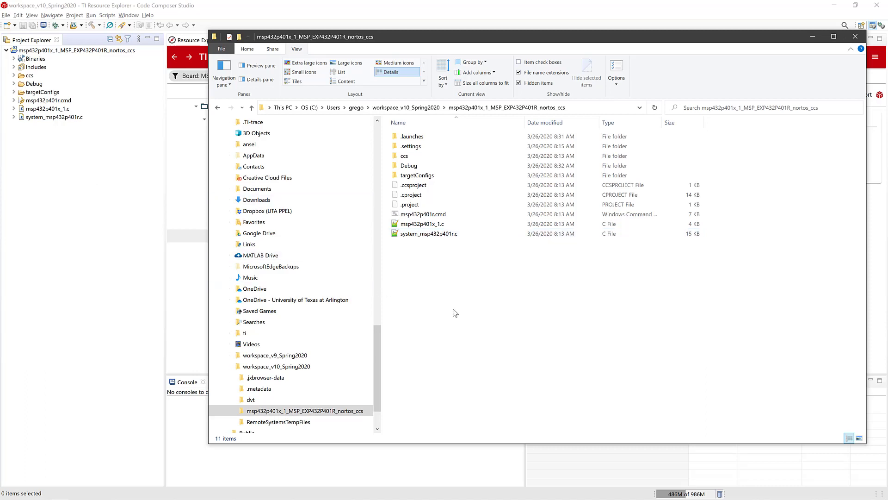
{"action": "left_click", "coordinate": [116, 225]}
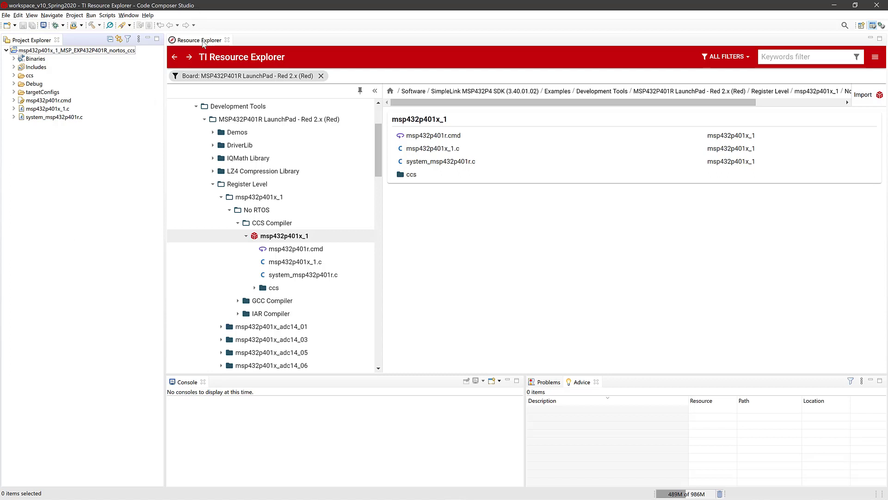
Close the Resource Explorer and make msp432p401x_1_MSP_EXP432P401R_nortos_ccs the active project.
{"action": "left_click", "coordinate": [227, 40]}
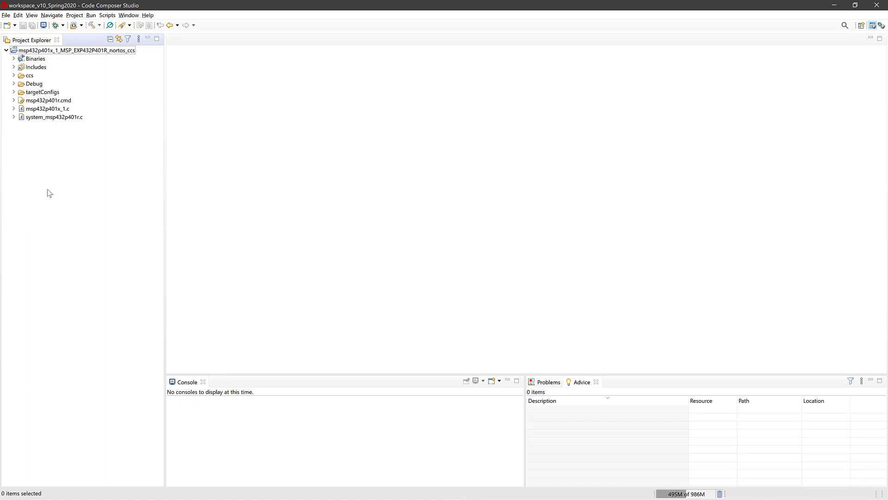
{"action": "left_click", "coordinate": [43, 51]}
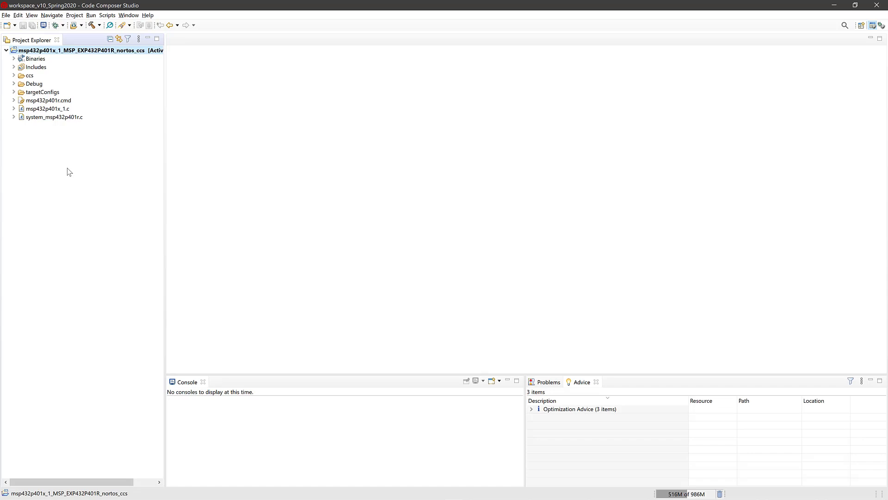
Switch to the Camera app to look at the LaunchPad board's LEDs, and return to Code Composer Studio.
{"action": "key", "text": "alt+Tab"}
{"action": "key", "text": "alt+Tab"}
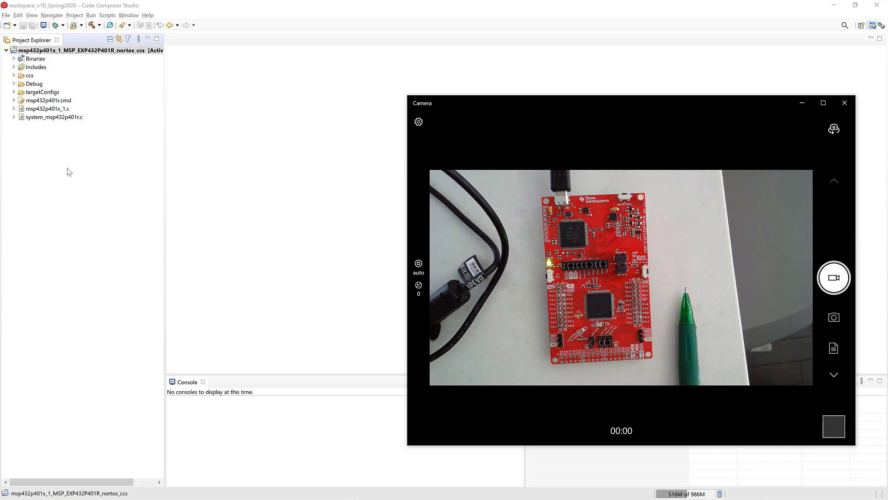
{"action": "left_click", "coordinate": [67, 168]}
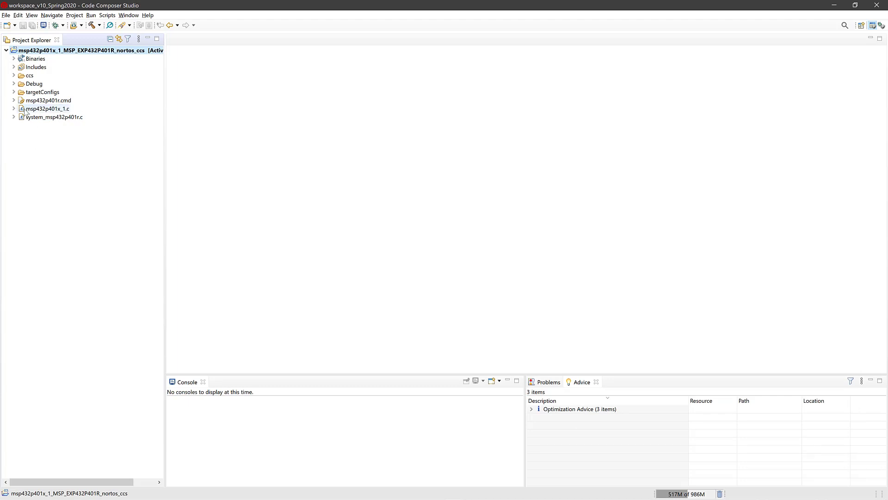
Open the source file msp432p401x_1.c from the active project in the editor.
{"action": "left_click", "coordinate": [44, 109]}
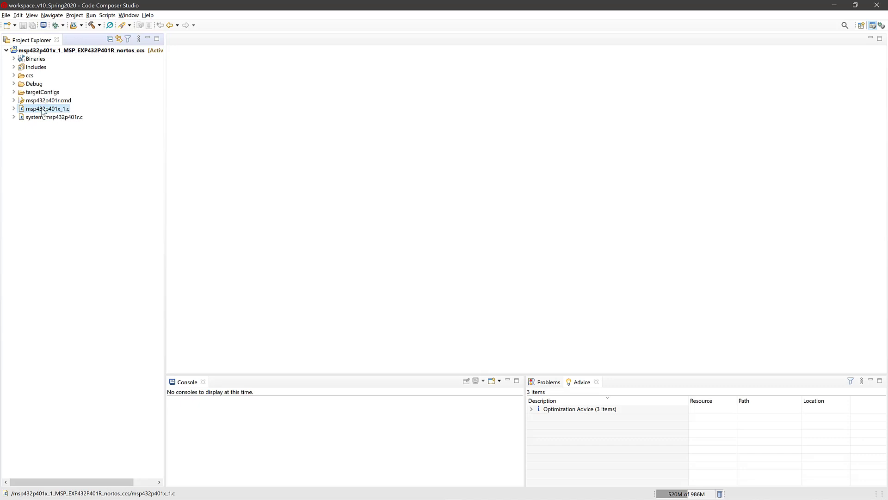
{"action": "double_click", "coordinate": [43, 109]}
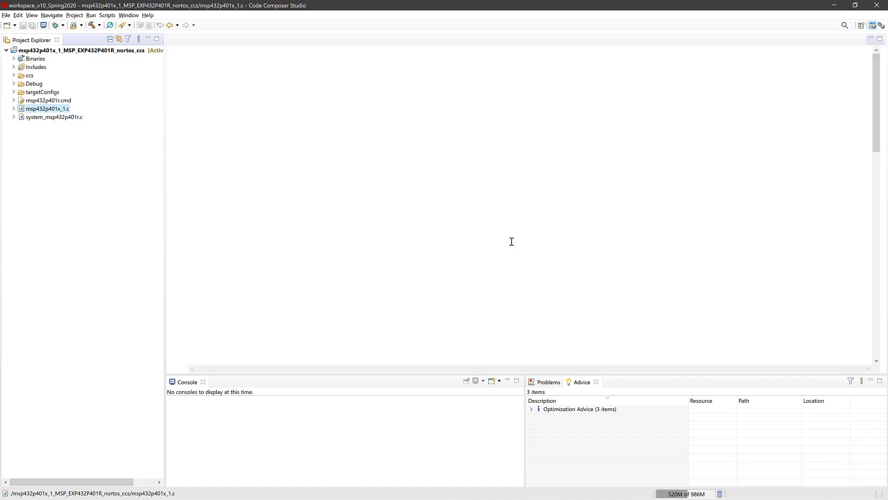
{"action": "left_click", "coordinate": [396, 187]}
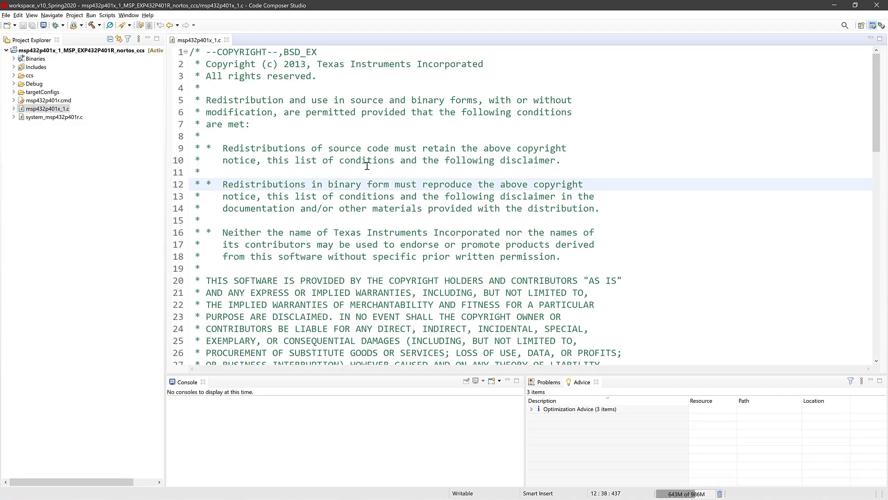
Examine msp432p401x_1.c from its copyright header to the main function and its LED blink loop.
{"action": "scroll", "coordinate": [443, 209], "scroll_direction": "down", "scroll_amount": 17}
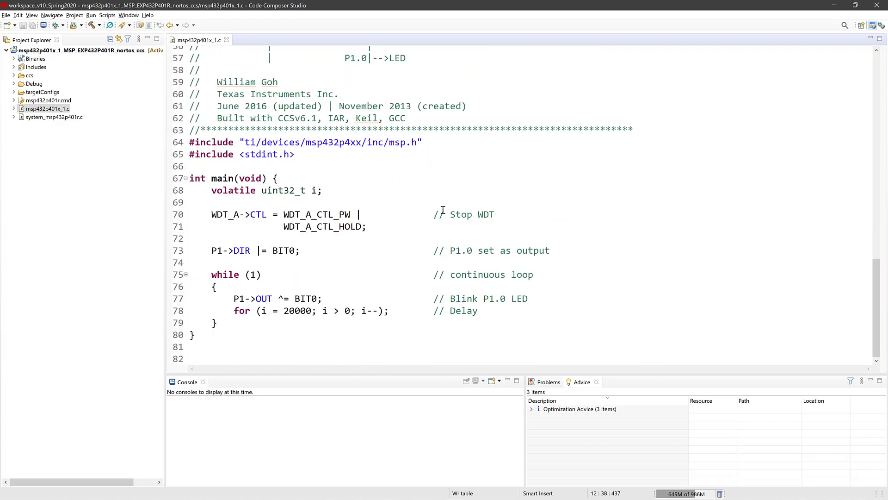
{"action": "scroll", "coordinate": [442, 210], "scroll_direction": "up", "scroll_amount": 17}
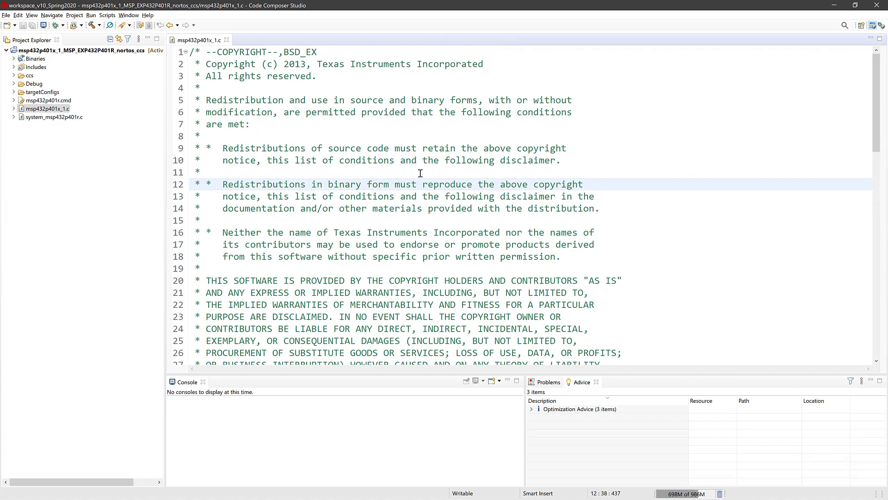
{"action": "scroll", "coordinate": [422, 173], "scroll_direction": "down", "scroll_amount": 18}
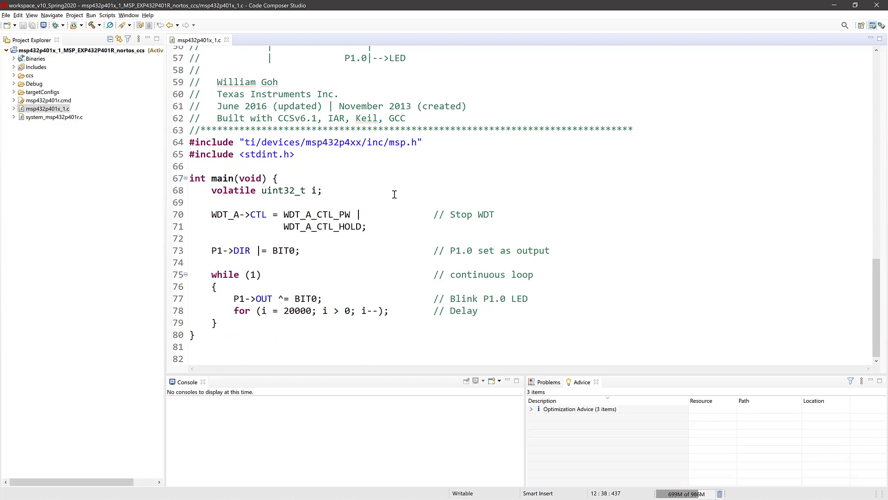
{"action": "scroll", "coordinate": [394, 195], "scroll_direction": "up", "scroll_amount": 18}
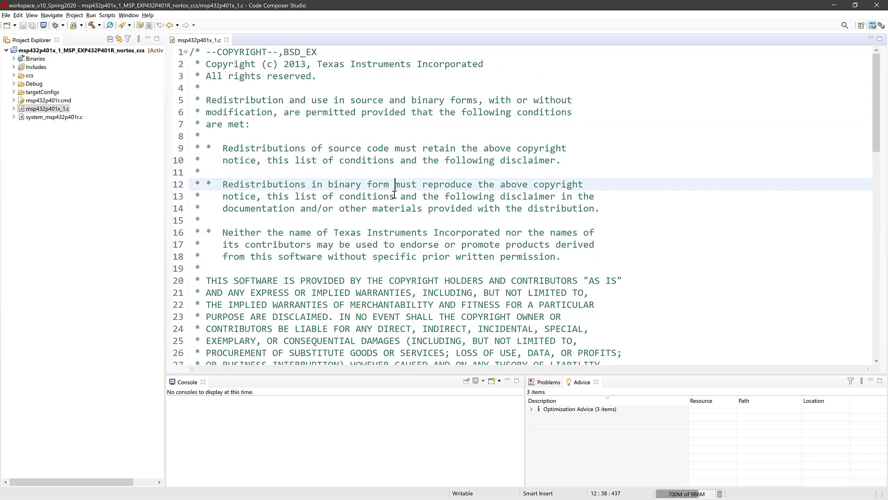
{"action": "scroll", "coordinate": [394, 195], "scroll_direction": "down", "scroll_amount": 18}
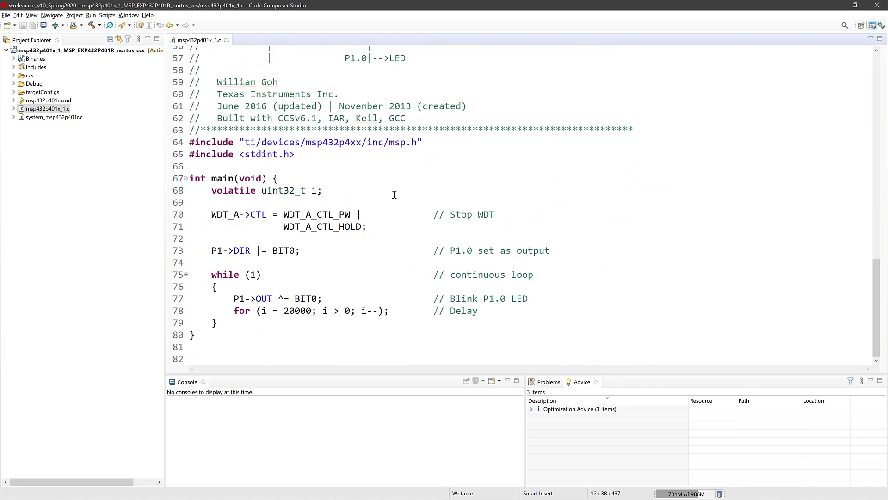
Open system_msp432p401r.c from the project, examine its header, configuration instructions and clock update code, and close it.
{"action": "left_click", "coordinate": [36, 118]}
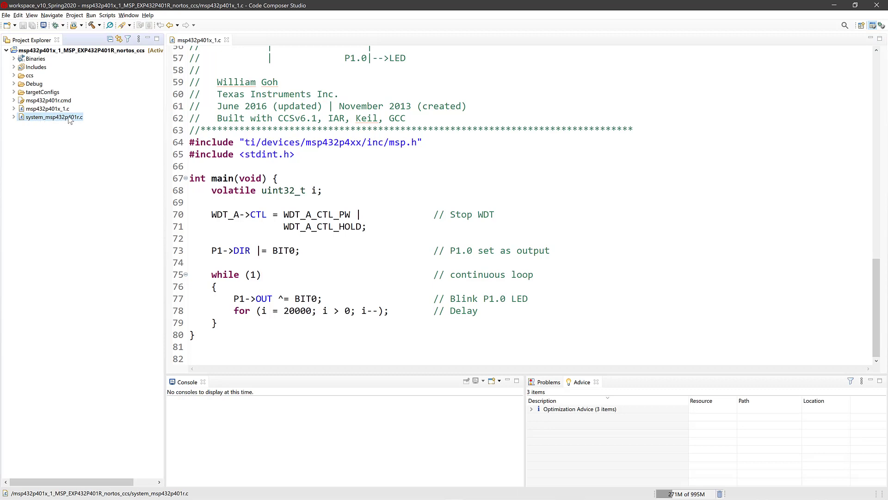
{"action": "double_click", "coordinate": [54, 120]}
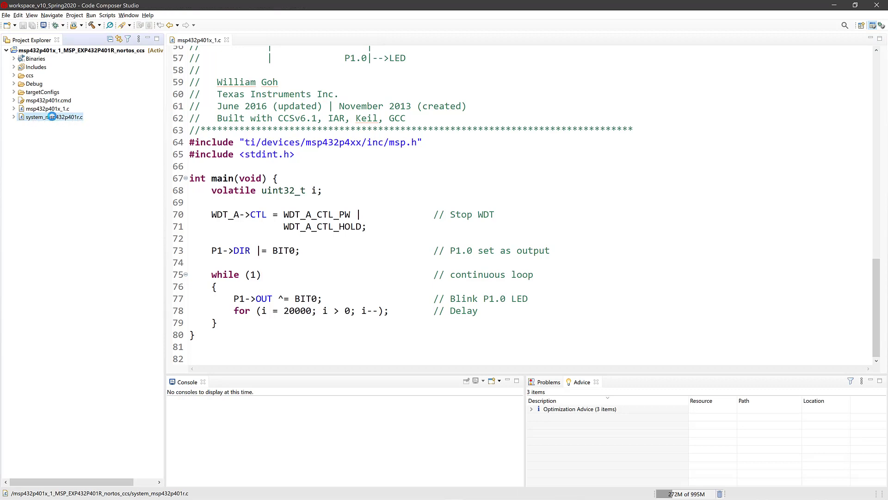
{"action": "left_click", "coordinate": [442, 172]}
{"action": "scroll", "coordinate": [442, 173], "scroll_direction": "down", "scroll_amount": 4}
{"action": "scroll", "coordinate": [441, 174], "scroll_direction": "down", "scroll_amount": 20}
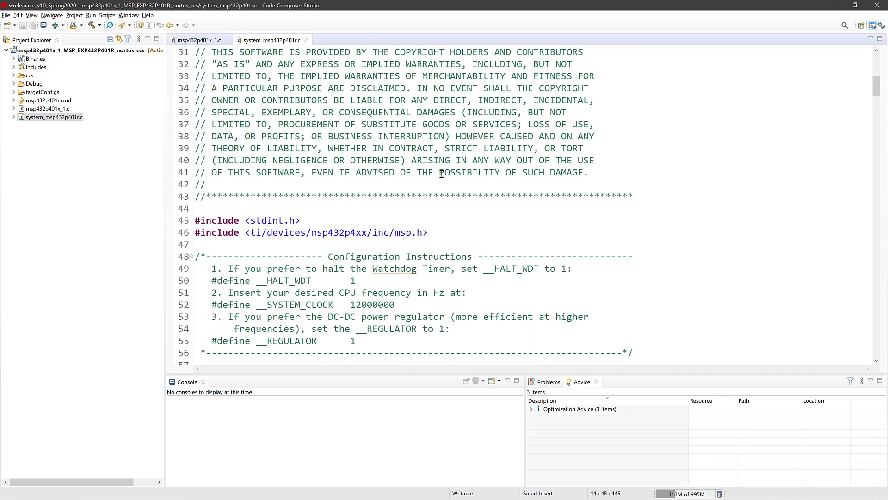
{"action": "scroll", "coordinate": [442, 174], "scroll_direction": "down", "scroll_amount": 20}
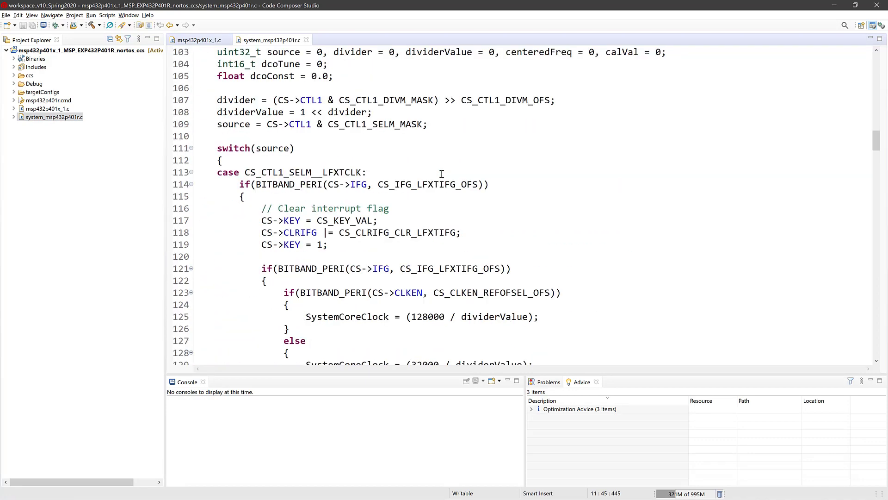
{"action": "scroll", "coordinate": [442, 173], "scroll_direction": "up", "scroll_amount": 7}
{"action": "scroll", "coordinate": [442, 173], "scroll_direction": "up", "scroll_amount": 20}
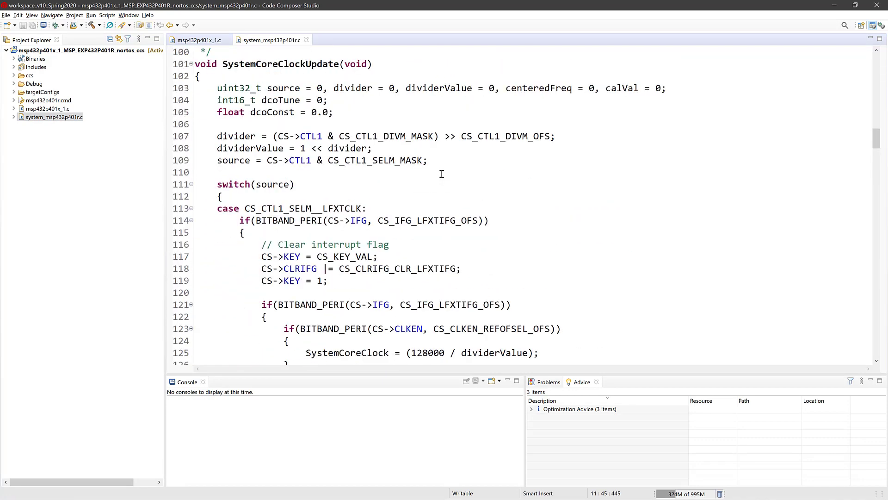
{"action": "scroll", "coordinate": [441, 173], "scroll_direction": "up", "scroll_amount": 9}
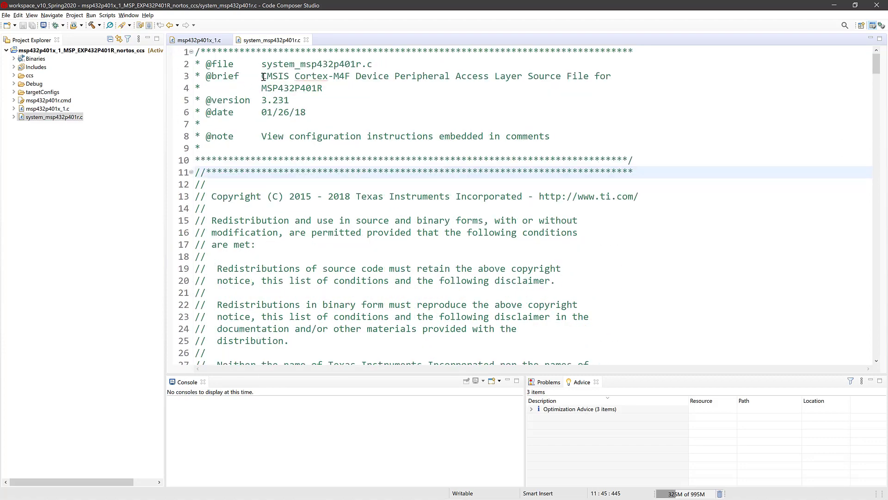
{"action": "left_click", "coordinate": [305, 40]}
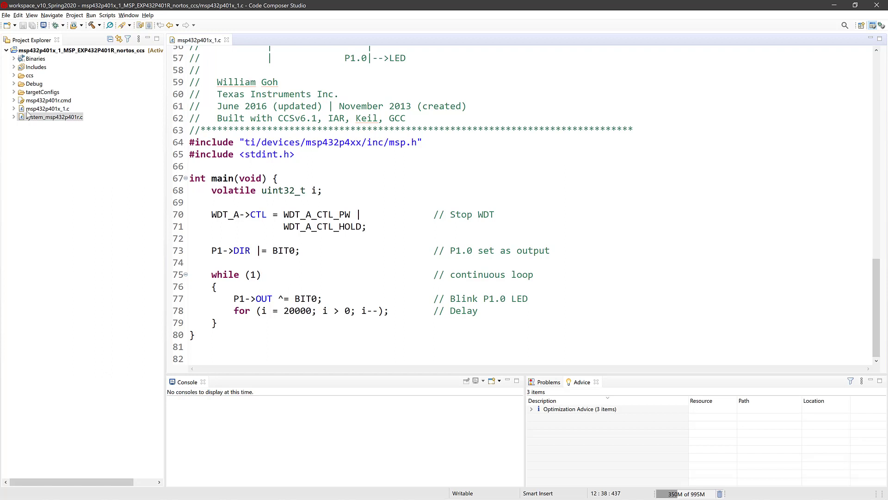
Open startup_msp432p401r_ccs.c from the ccs folder, examine its interrupt handler declarations, and close it.
{"action": "left_click", "coordinate": [14, 76]}
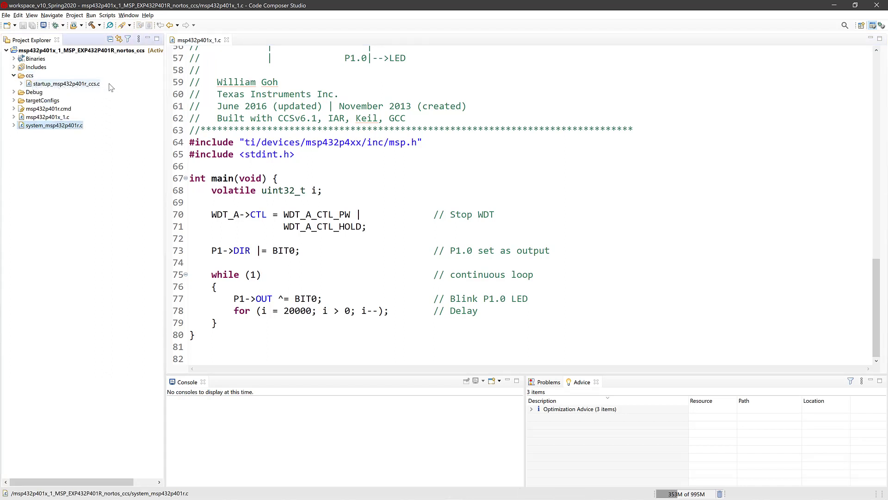
{"action": "double_click", "coordinate": [94, 85]}
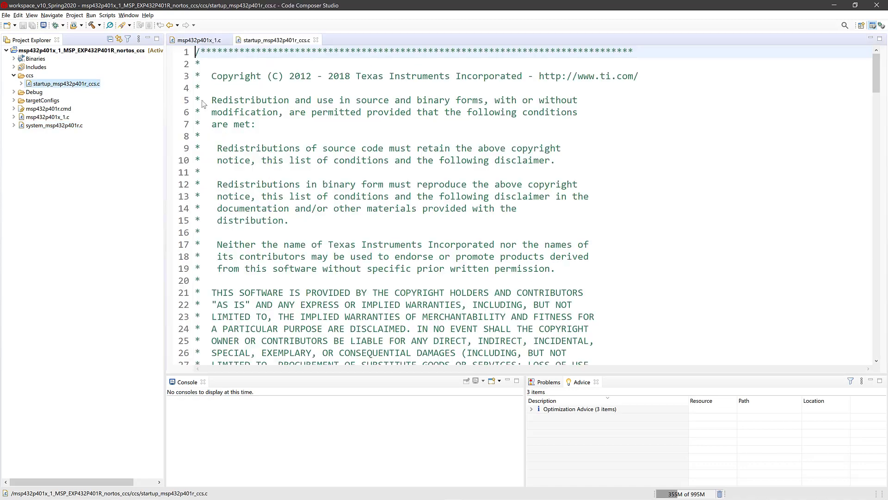
{"action": "scroll", "coordinate": [408, 185], "scroll_direction": "down", "scroll_amount": 13}
{"action": "scroll", "coordinate": [408, 187], "scroll_direction": "down", "scroll_amount": 6}
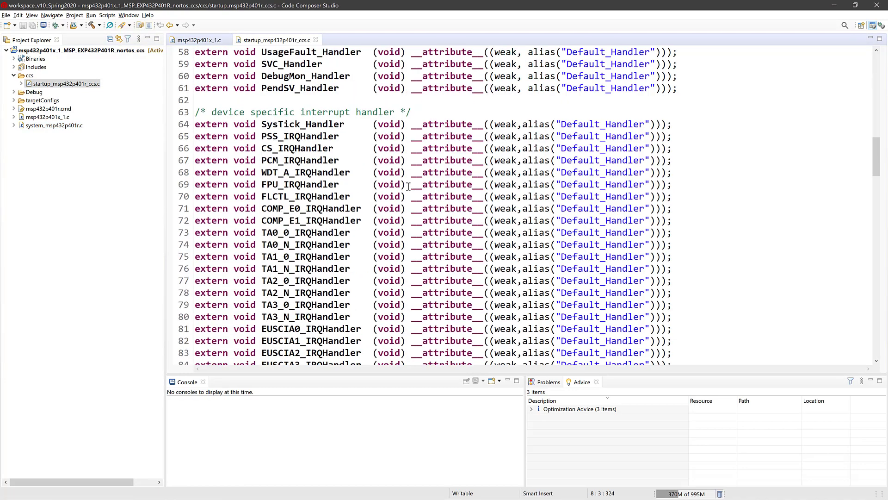
{"action": "scroll", "coordinate": [408, 186], "scroll_direction": "up", "scroll_amount": 19}
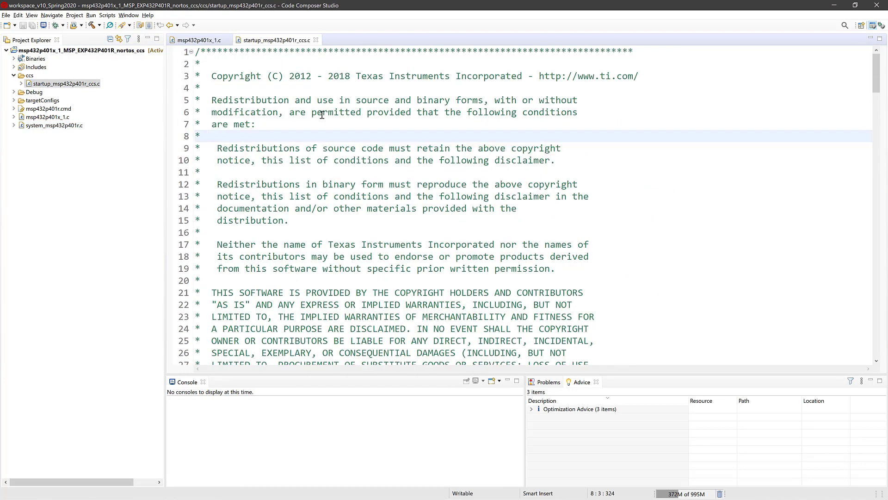
{"action": "left_click", "coordinate": [316, 40]}
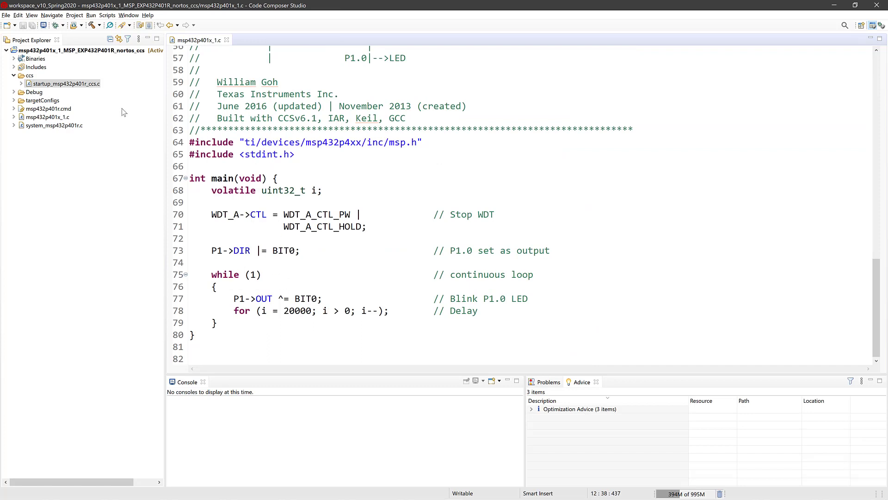
Examine the header comments of msp432p401x_1.c, highlighting "Software Toggle P1.0" and the P1.0-to-LED line of the pin diagram.
{"action": "left_click", "coordinate": [30, 117]}
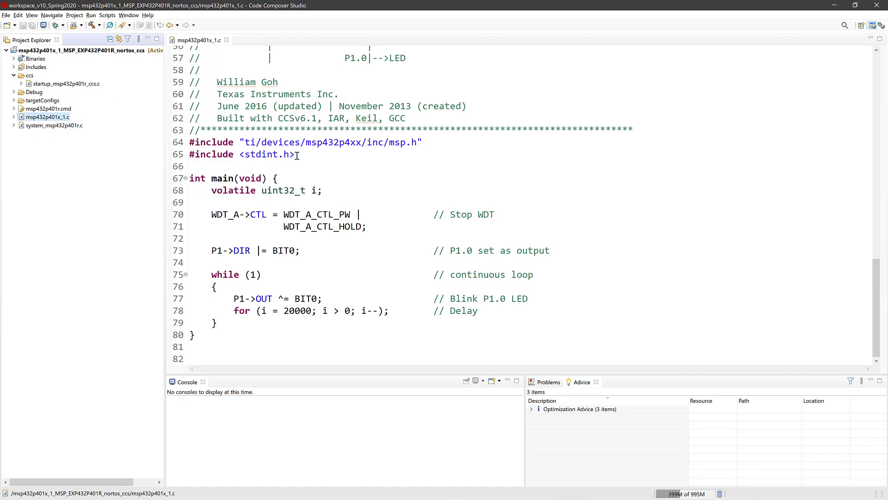
{"action": "left_click", "coordinate": [440, 204]}
{"action": "scroll", "coordinate": [442, 206], "scroll_direction": "up", "scroll_amount": 12}
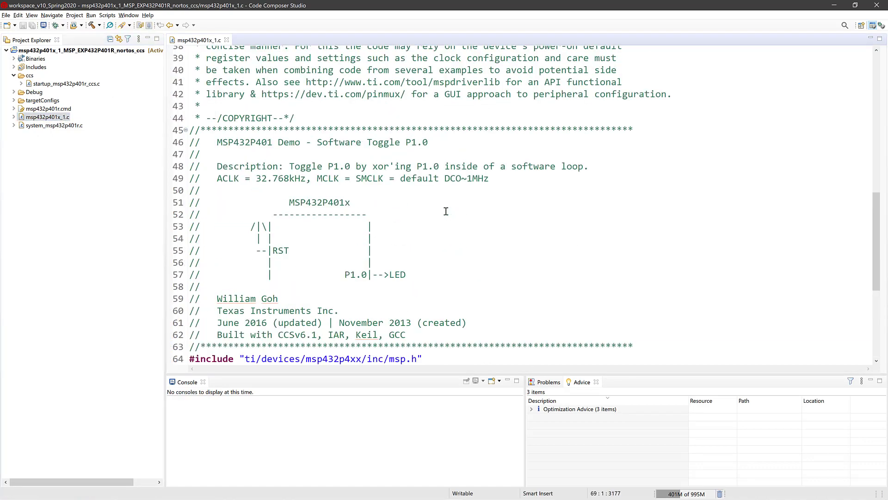
{"action": "scroll", "coordinate": [446, 212], "scroll_direction": "up", "scroll_amount": 7}
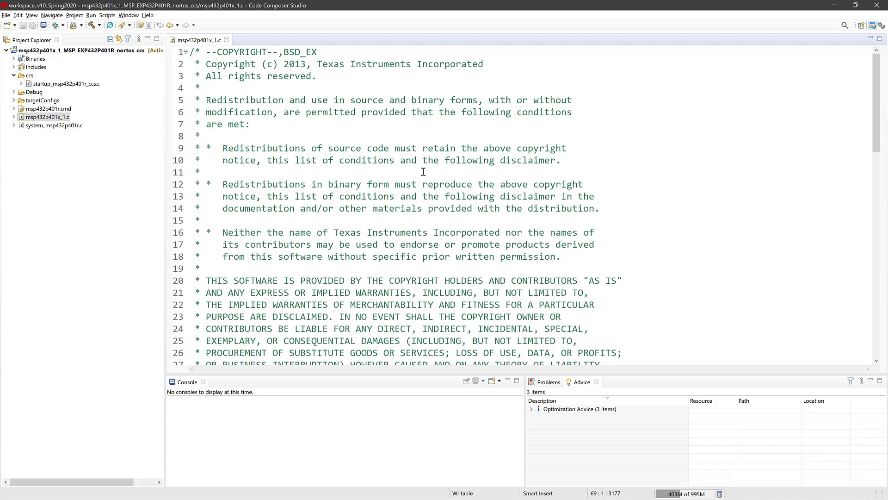
{"action": "scroll", "coordinate": [423, 172], "scroll_direction": "down", "scroll_amount": 5}
{"action": "scroll", "coordinate": [423, 171], "scroll_direction": "down", "scroll_amount": 5}
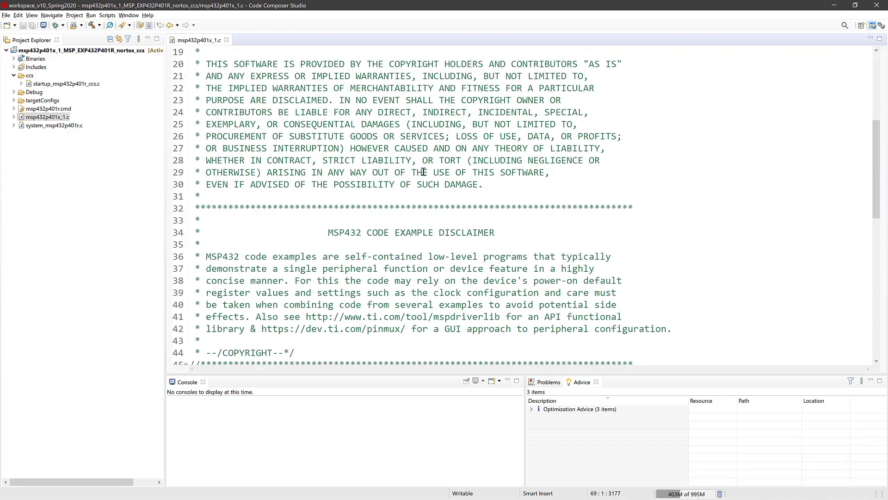
{"action": "scroll", "coordinate": [423, 171], "scroll_direction": "down", "scroll_amount": 4}
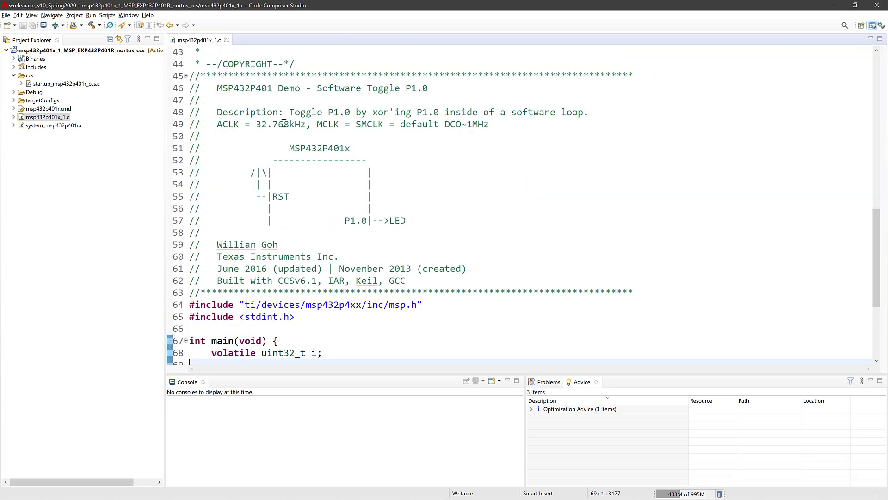
{"action": "left_click_drag", "start_coordinate": [189, 75], "coordinate": [652, 290]}
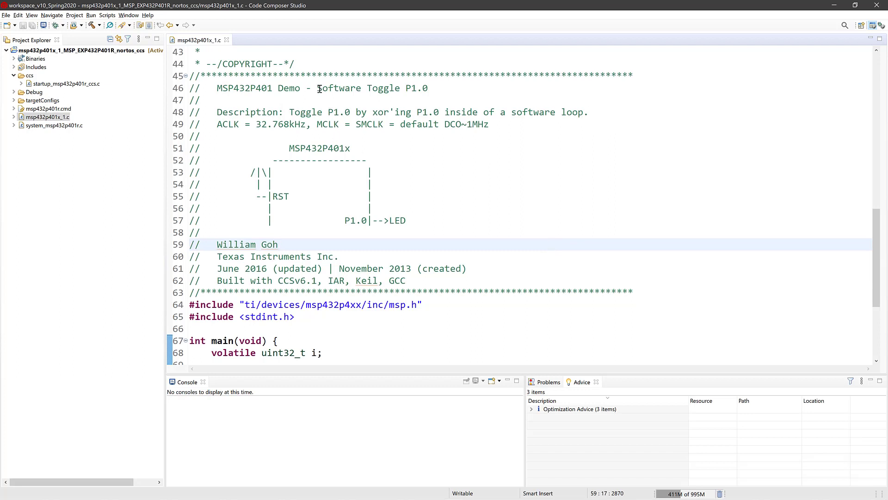
{"action": "left_click_drag", "start_coordinate": [317, 88], "coordinate": [430, 88]}
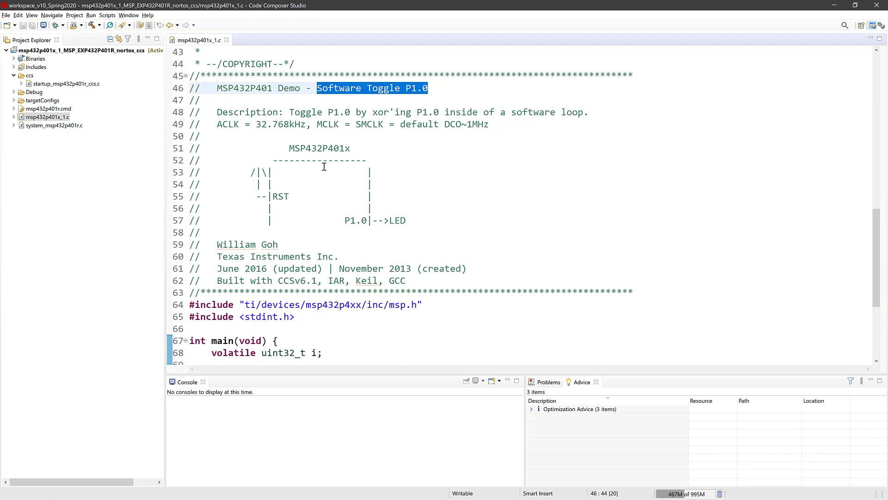
{"action": "left_click_drag", "start_coordinate": [345, 221], "coordinate": [408, 221]}
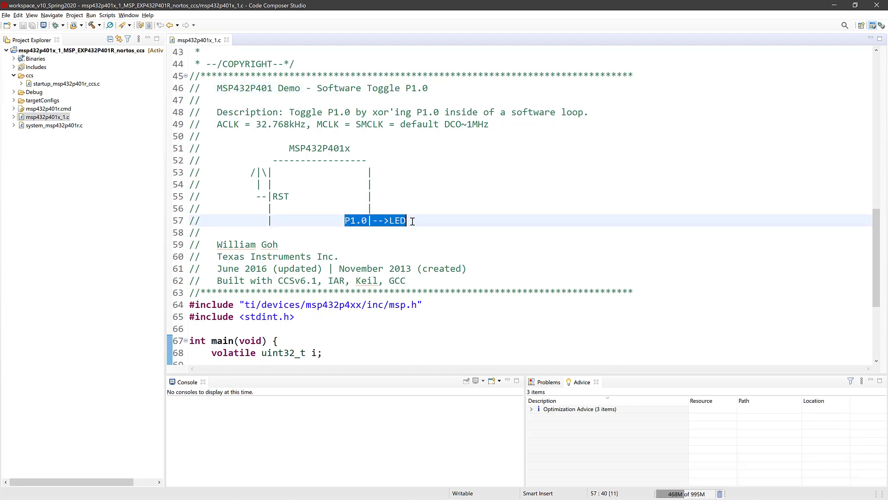
{"action": "left_click", "coordinate": [443, 221]}
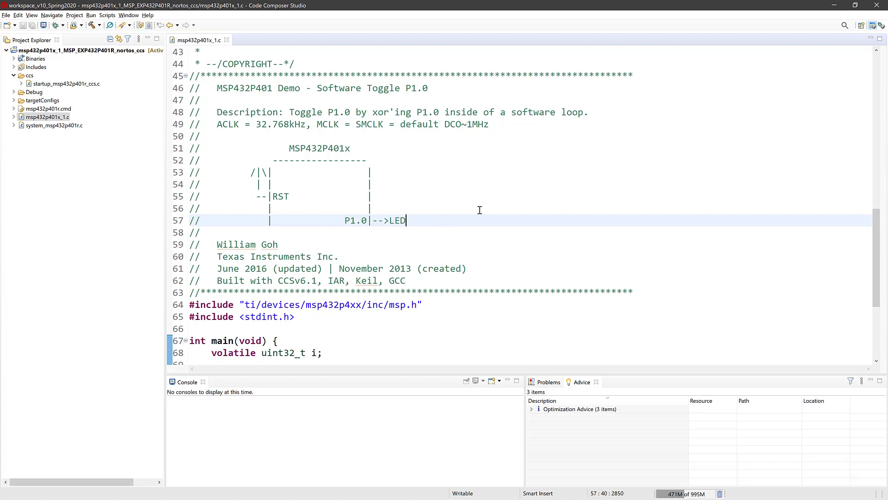
Switch to the Camera app to view the LaunchPad board, and return to msp432p401x_1.c in Code Composer Studio.
{"action": "key", "text": "alt+Tab"}
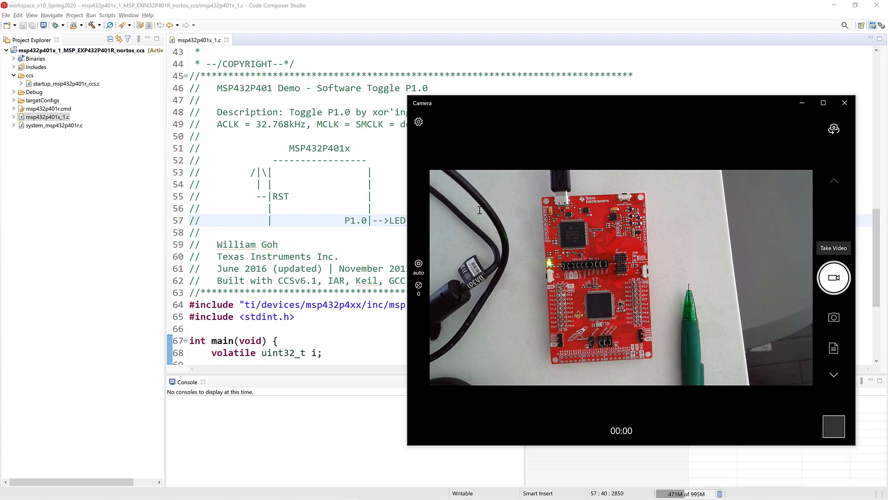
{"action": "key", "text": "alt+Tab"}
{"action": "left_click", "coordinate": [312, 208]}
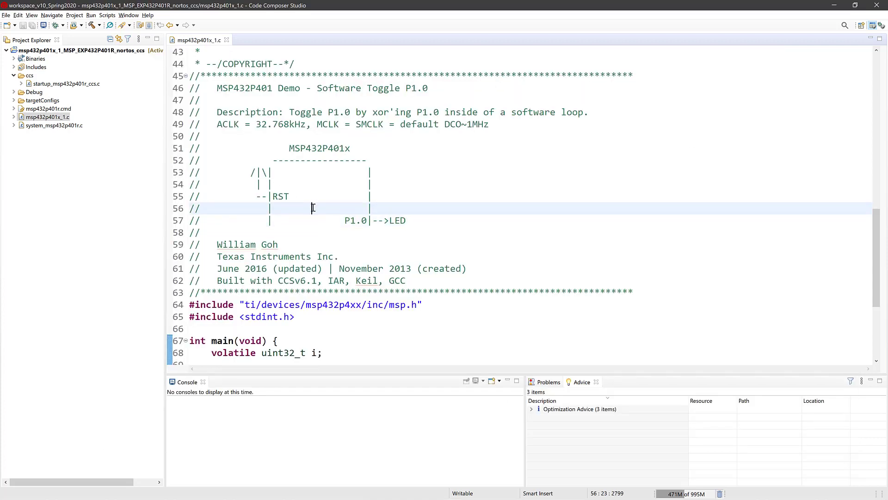
Examine the P1.0-to-LED diagram line and the main function's P1->DIR output setup in msp432p401x_1.c.
{"action": "scroll", "coordinate": [313, 208], "scroll_direction": "down", "scroll_amount": 3}
{"action": "left_click_drag", "start_coordinate": [334, 112], "coordinate": [426, 111]}
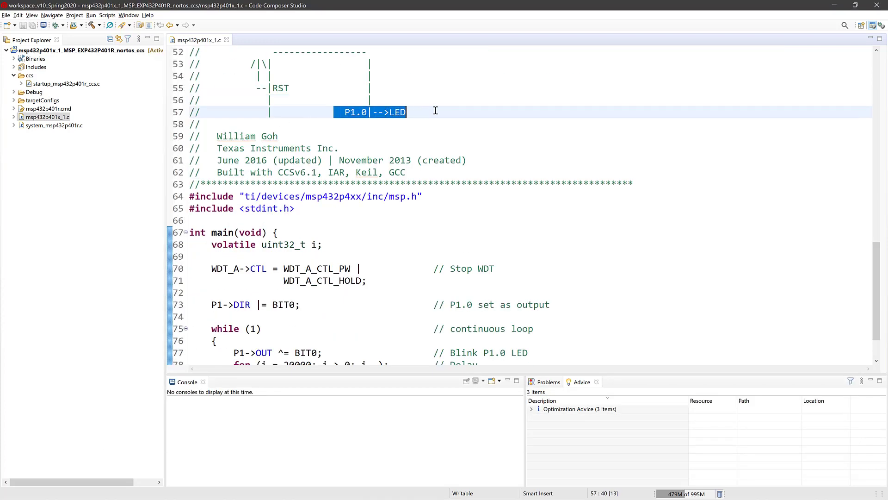
{"action": "left_click", "coordinate": [435, 111]}
{"action": "scroll", "coordinate": [340, 184], "scroll_direction": "down", "scroll_amount": 2}
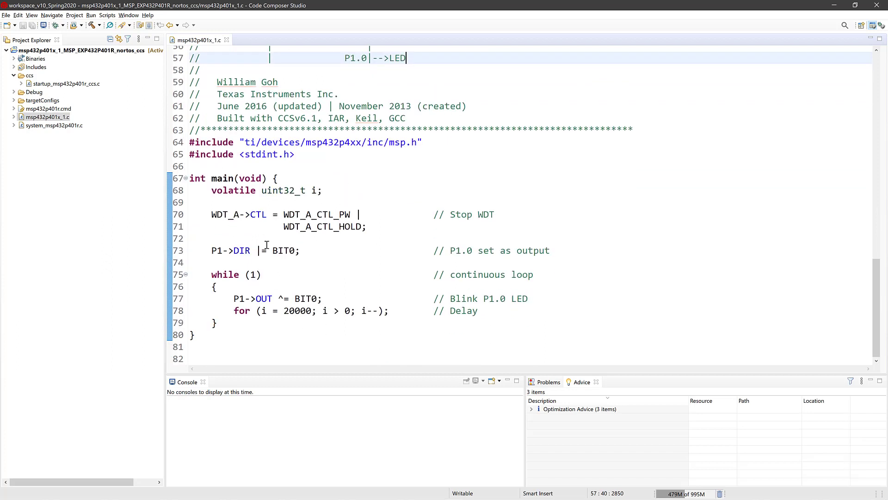
{"action": "left_click", "coordinate": [315, 256]}
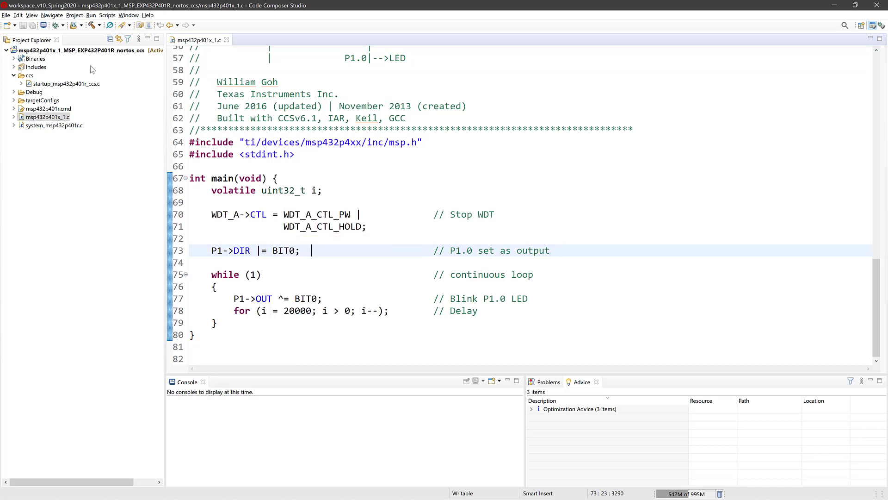
{"action": "left_click", "coordinate": [379, 178]}
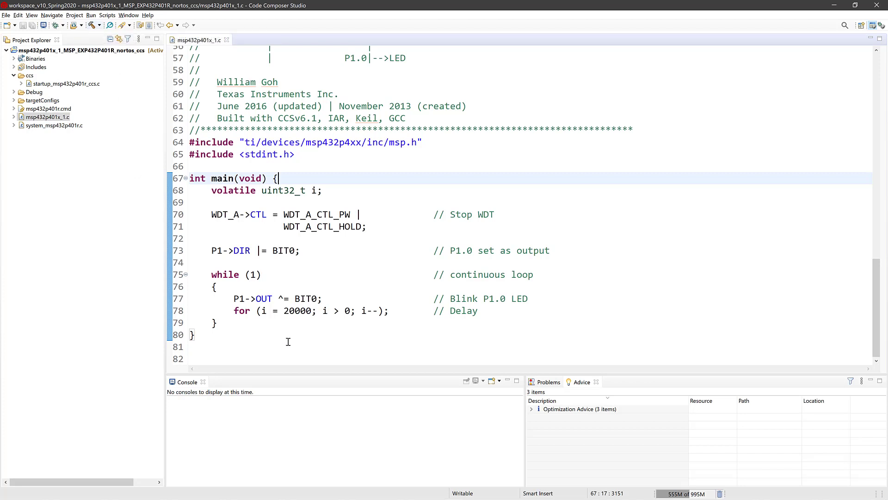
Make the console area taller while keeping the whole main function in view, and build the active project.
{"action": "left_click_drag", "start_coordinate": [333, 373], "coordinate": [333, 314]}
{"action": "scroll", "coordinate": [351, 196], "scroll_direction": "down", "scroll_amount": 2}
{"action": "left_click", "coordinate": [349, 202]}
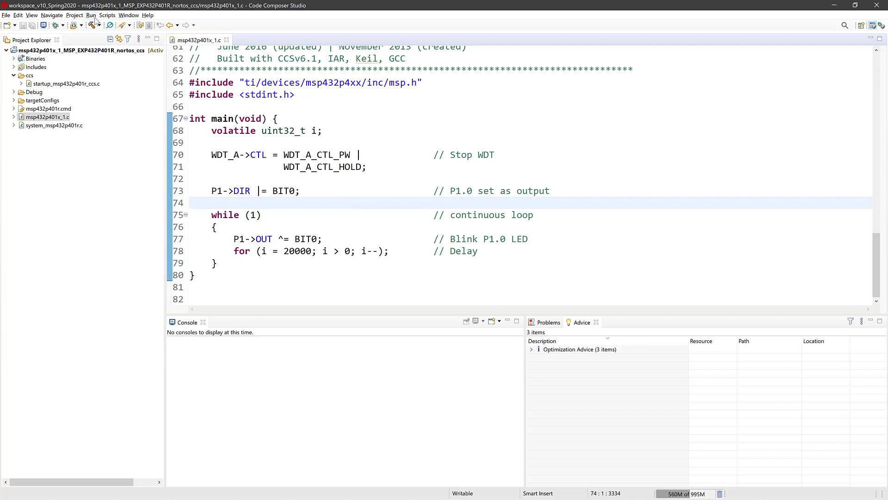
{"action": "left_click", "coordinate": [92, 25]}
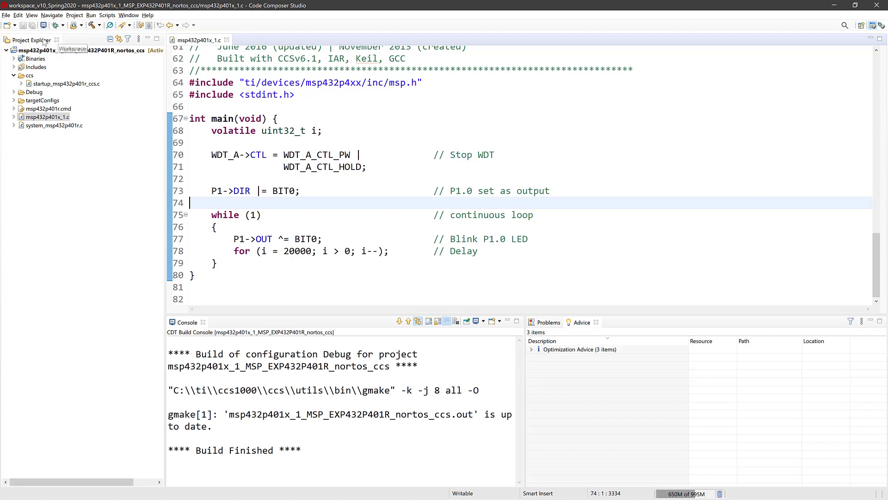
Clean the msp432p401x_1_MSP_EXP432P401R_nortos_ccs project and build it again from scratch.
{"action": "right_click", "coordinate": [40, 50]}
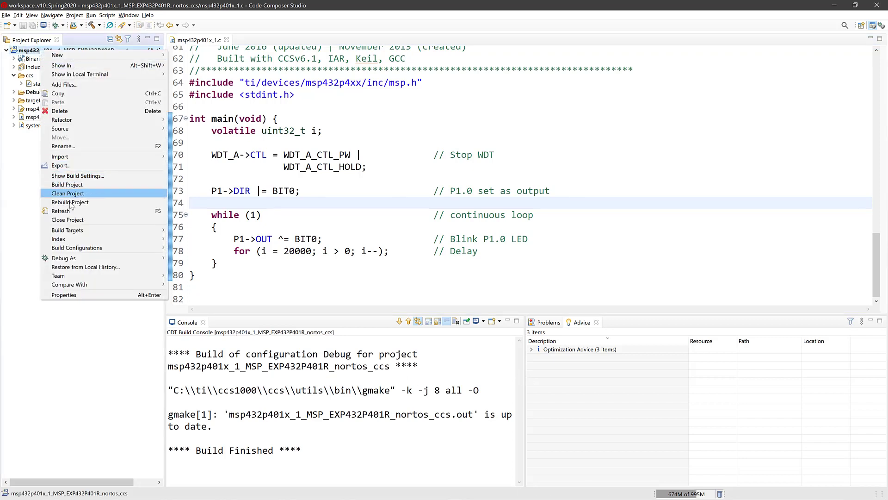
{"action": "left_click", "coordinate": [69, 193]}
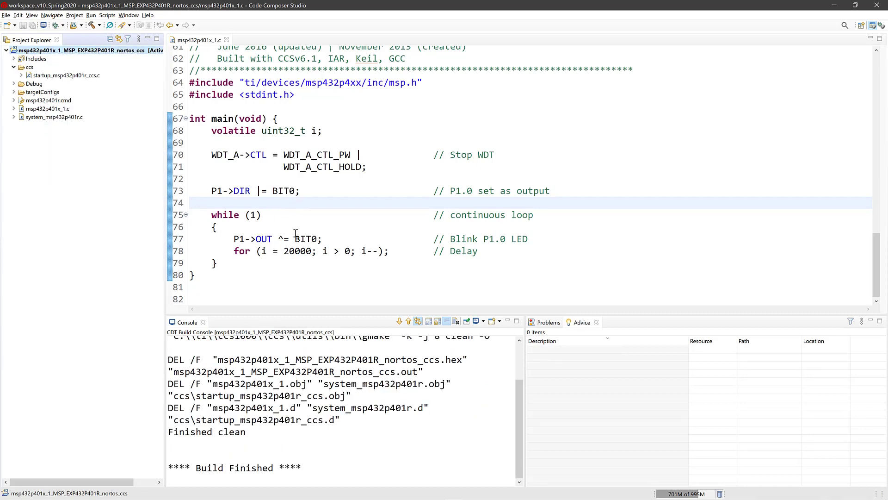
{"action": "left_click", "coordinate": [92, 26]}
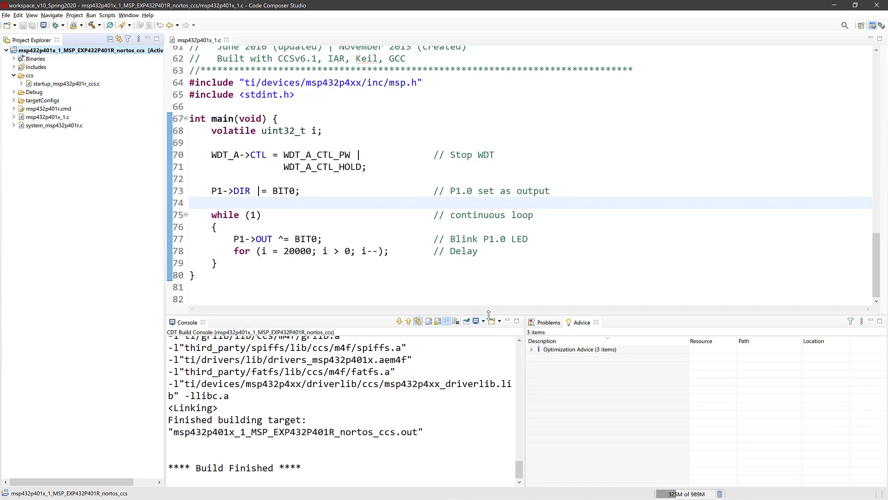
Make the console taller and wider, and review the build log from the compilation of startup_msp432p401r_ccs.c.
{"action": "left_click_drag", "start_coordinate": [488, 315], "coordinate": [506, 217]}
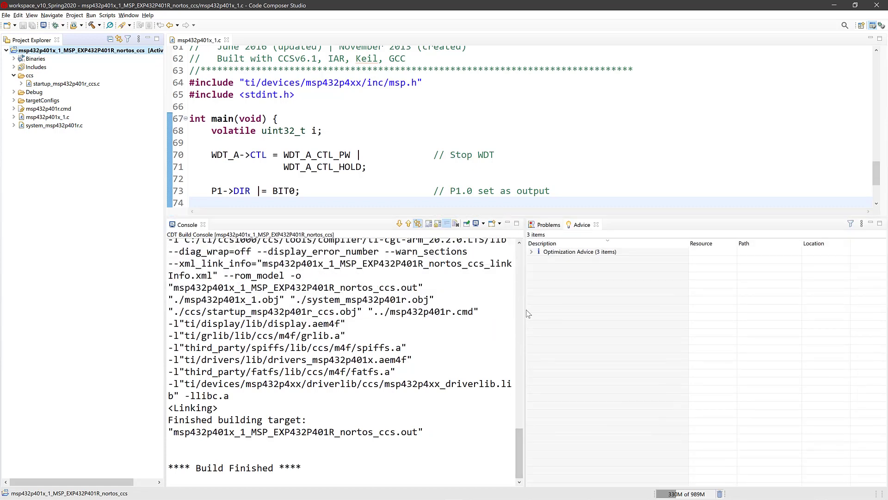
{"action": "left_click_drag", "start_coordinate": [526, 311], "coordinate": [683, 308]}
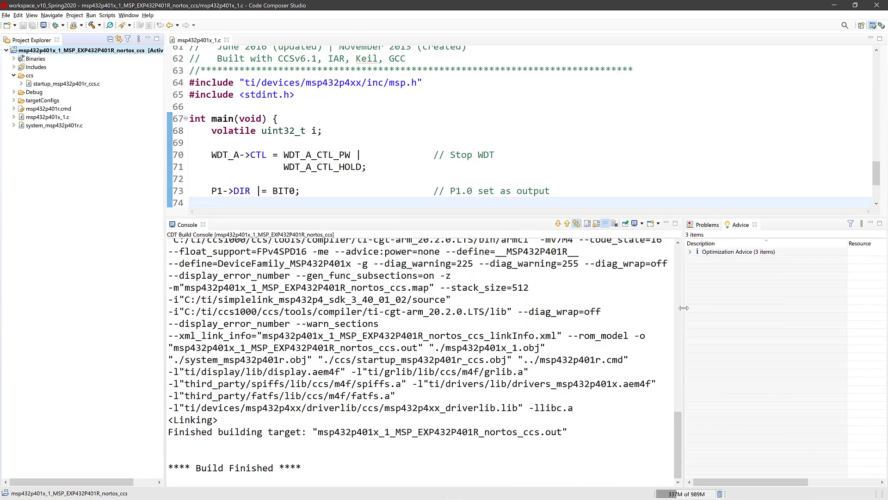
{"action": "left_click", "coordinate": [459, 389]}
{"action": "scroll", "coordinate": [459, 389], "scroll_direction": "up", "scroll_amount": 16}
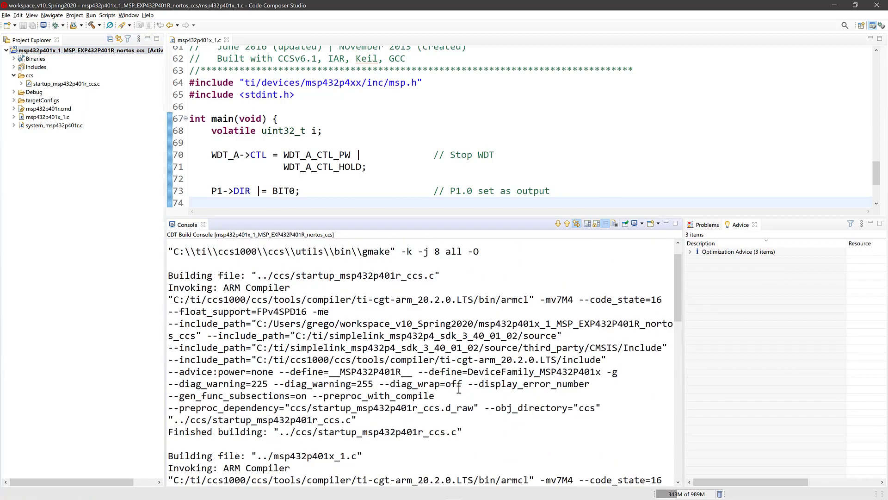
Review the rest of the build log down to the linking result, and shrink the console to reveal the while loop.
{"action": "scroll", "coordinate": [459, 389], "scroll_direction": "up", "scroll_amount": 3}
{"action": "scroll", "coordinate": [315, 285], "scroll_direction": "down", "scroll_amount": 2}
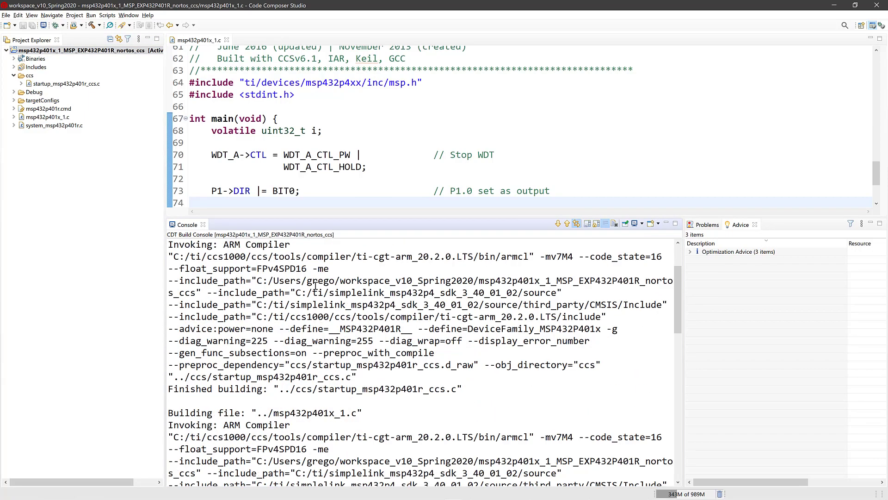
{"action": "scroll", "coordinate": [319, 289], "scroll_direction": "down", "scroll_amount": 10}
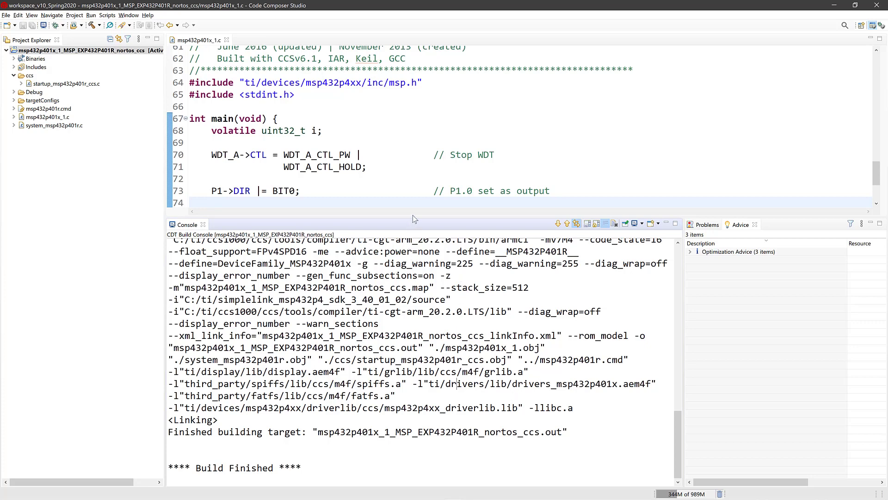
{"action": "left_click_drag", "start_coordinate": [412, 215], "coordinate": [415, 277]}
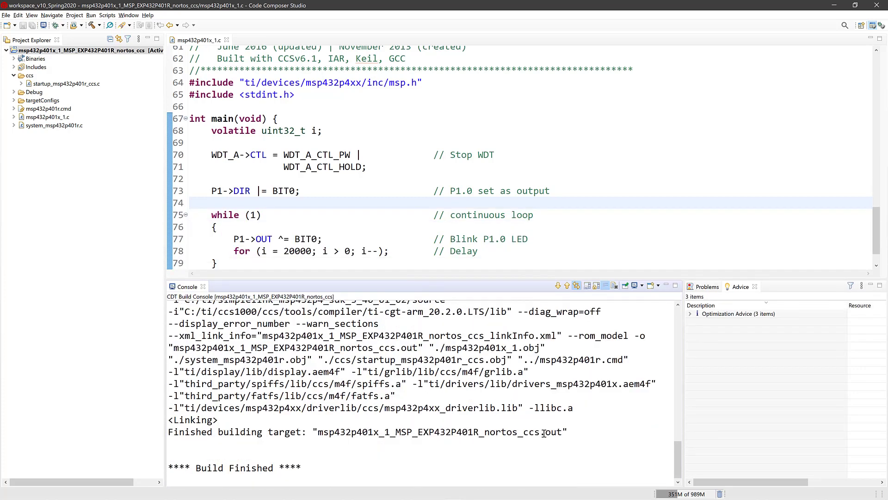
Examine the name of the finished build target, msp432p401x_1_MSP_EXP432P401R_nortos_ccs.out, in the console.
{"action": "left_click_drag", "start_coordinate": [541, 433], "coordinate": [562, 432]}
{"action": "left_click", "coordinate": [542, 432]}
{"action": "left_click_drag", "start_coordinate": [317, 431], "coordinate": [560, 428]}
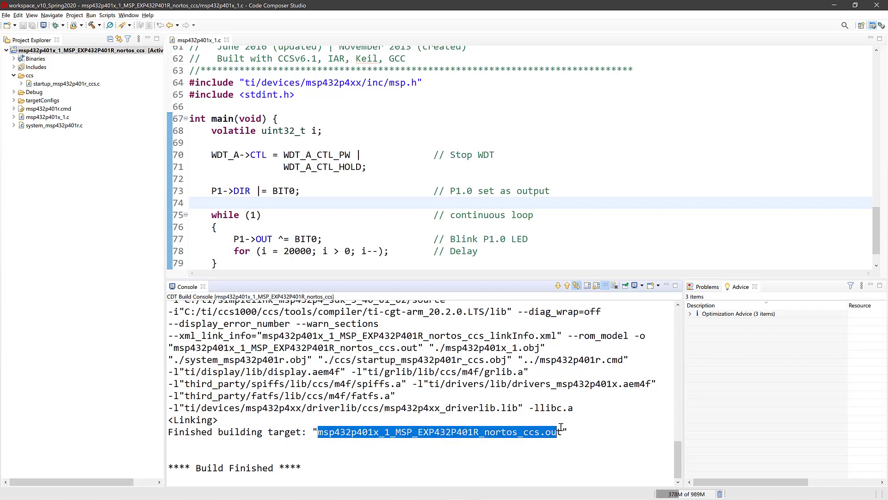
{"action": "left_click", "coordinate": [586, 427]}
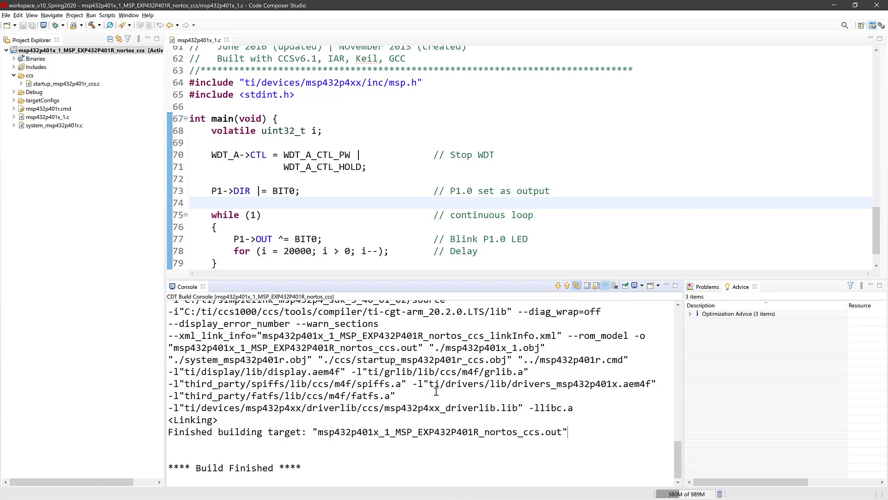
{"action": "left_click_drag", "start_coordinate": [319, 432], "coordinate": [563, 430]}
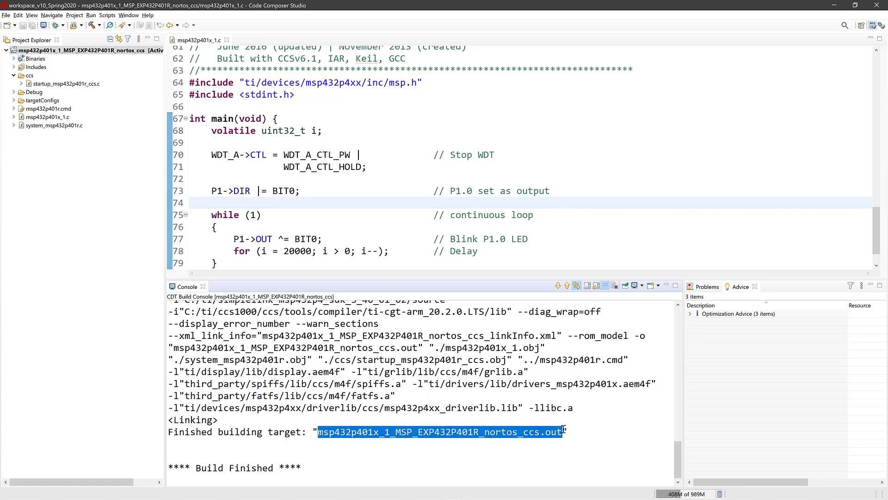
{"action": "left_click", "coordinate": [529, 433]}
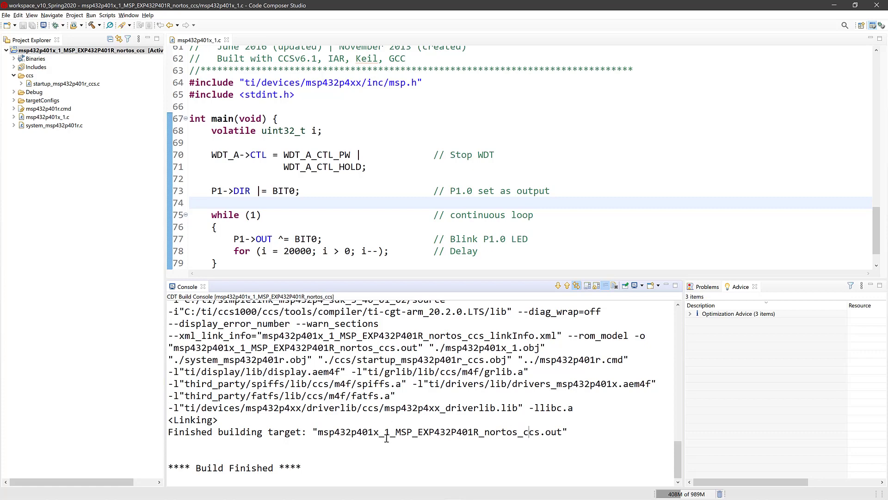
Show the Debug folder's files in a wider Project Explorer, and clean the project while checking which files the log deletes.
{"action": "left_click", "coordinate": [14, 92]}
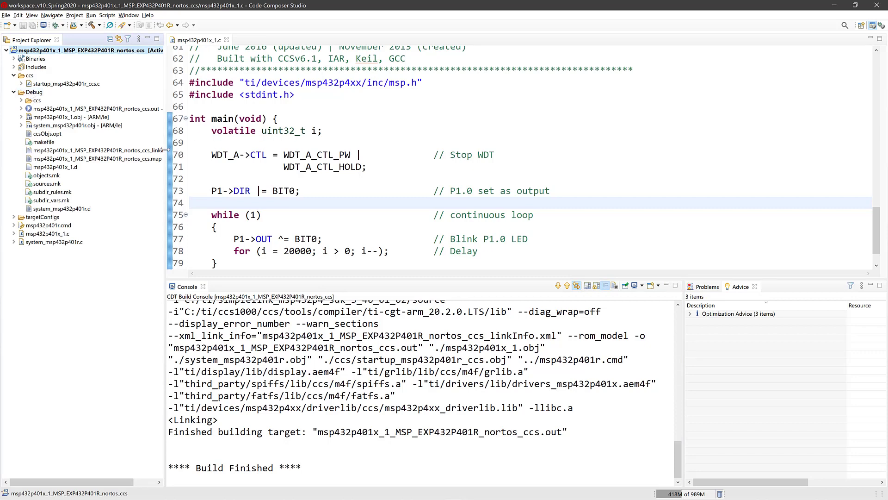
{"action": "left_click_drag", "start_coordinate": [165, 150], "coordinate": [240, 150]}
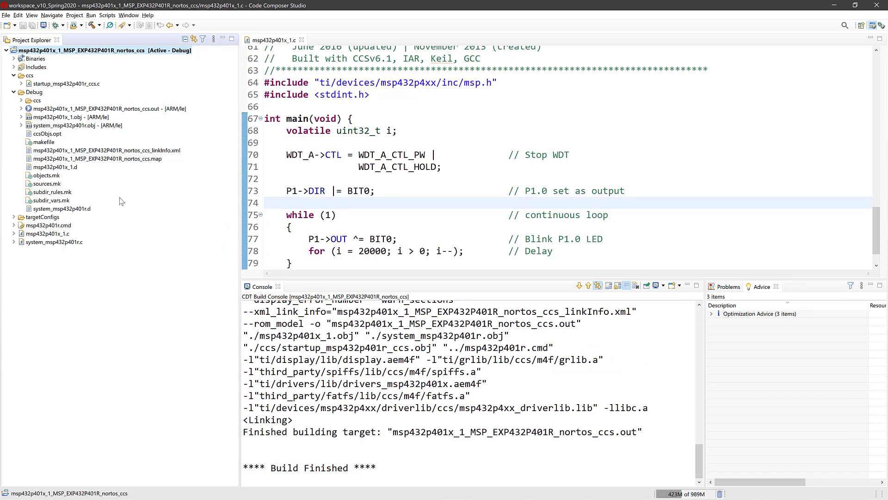
{"action": "right_click", "coordinate": [89, 52]}
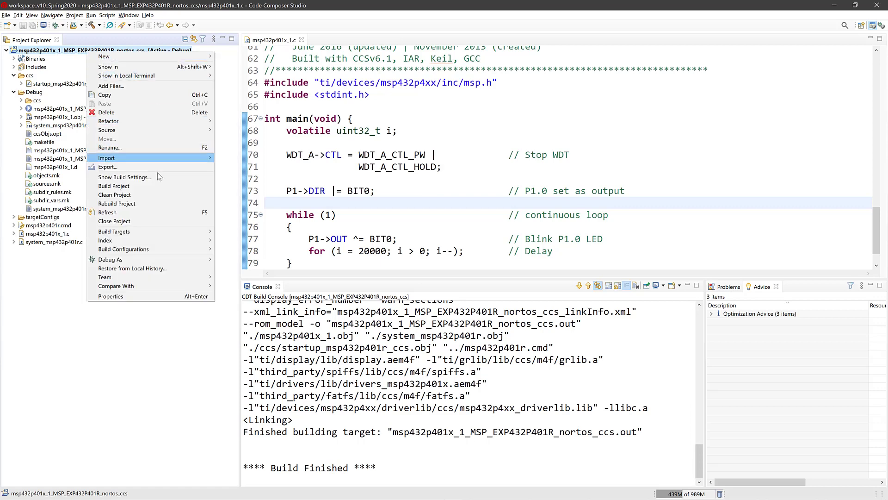
{"action": "left_click", "coordinate": [119, 197]}
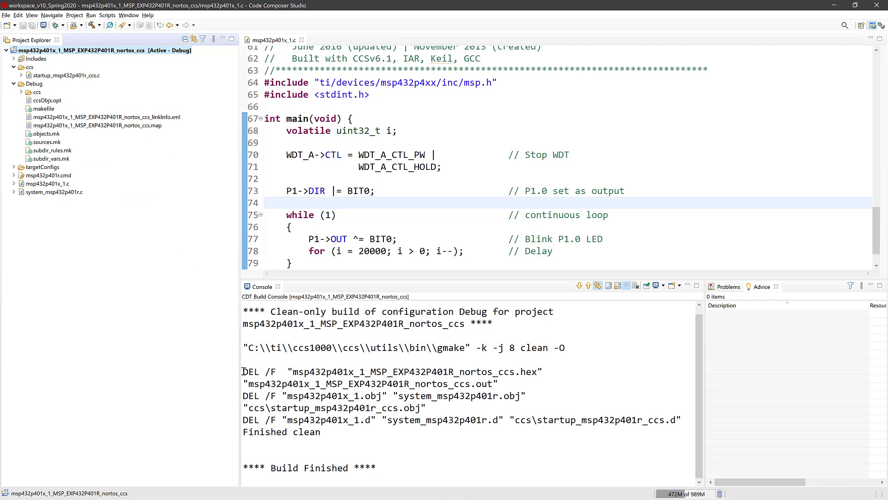
{"action": "left_click_drag", "start_coordinate": [243, 372], "coordinate": [323, 443]}
{"action": "left_click", "coordinate": [350, 372]}
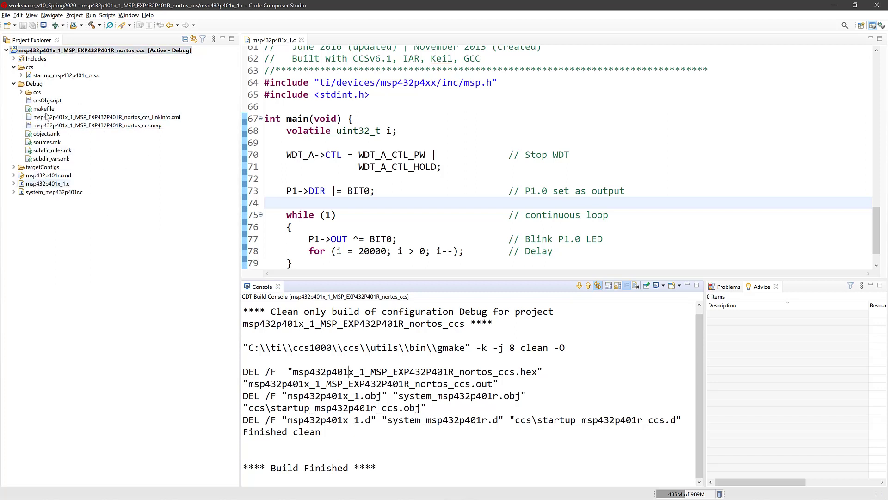
Build the active project again and check the contents of the ccs source folder.
{"action": "left_click", "coordinate": [92, 26]}
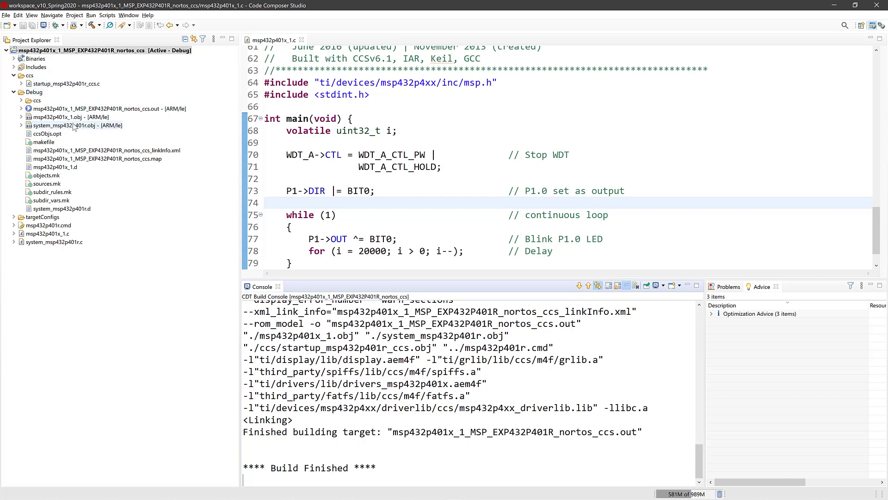
{"action": "left_click", "coordinate": [21, 83]}
{"action": "left_click", "coordinate": [21, 83]}
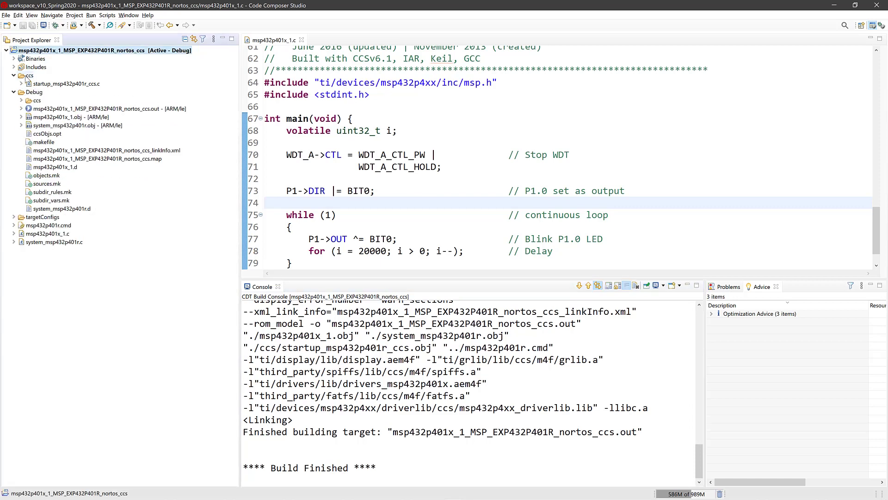
{"action": "left_click", "coordinate": [29, 76]}
{"action": "left_click", "coordinate": [14, 76]}
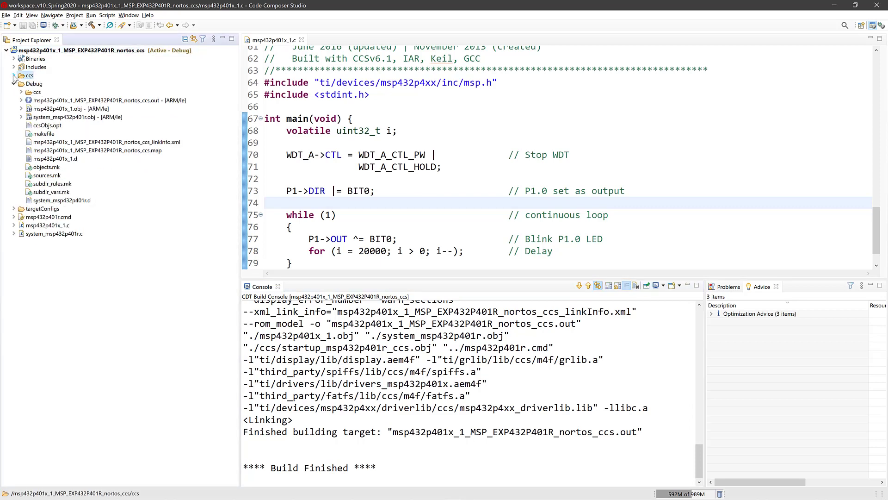
{"action": "left_click", "coordinate": [14, 75]}
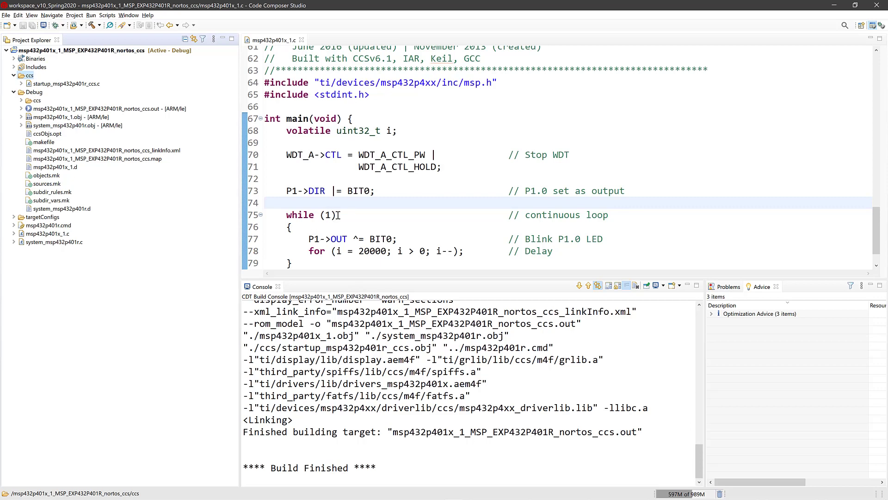
Start a debug session for the project on the LaunchPad, and check the board in the Camera app with execution halted at main.
{"action": "left_click", "coordinate": [56, 27]}
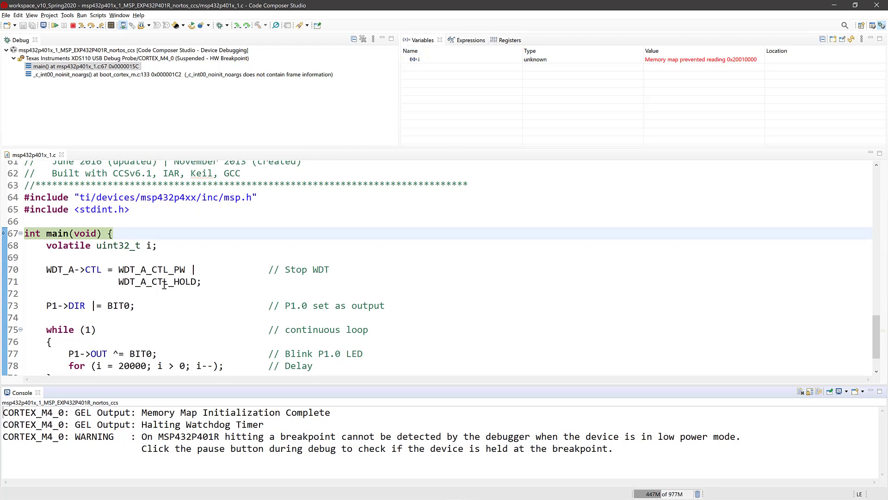
{"action": "scroll", "coordinate": [183, 279], "scroll_direction": "down", "scroll_amount": 1}
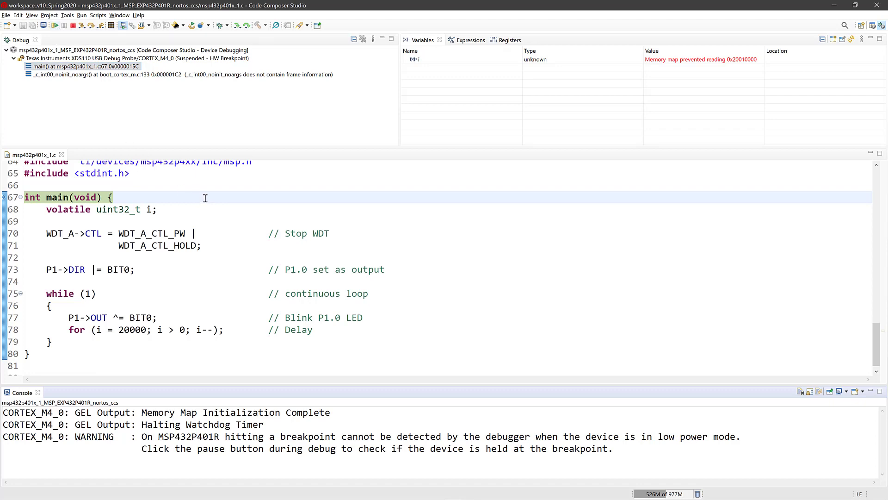
{"action": "key", "text": "alt+Tab"}
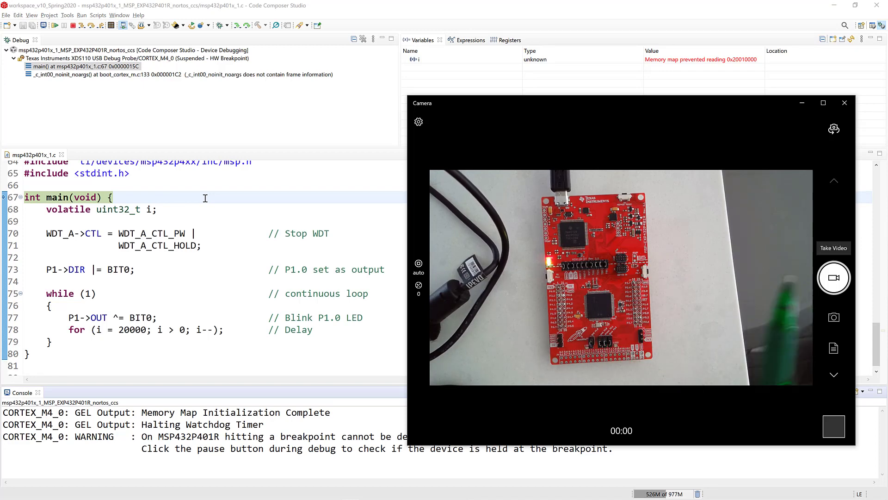
{"action": "left_click", "coordinate": [204, 198]}
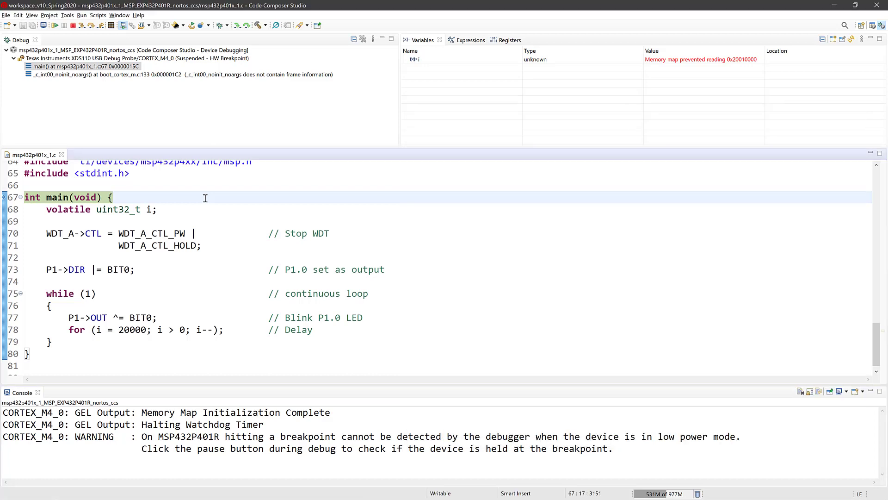
Run the program, watch the P1.0 LED in the Camera app, and suspend execution to check the LED again.
{"action": "left_click", "coordinate": [55, 26]}
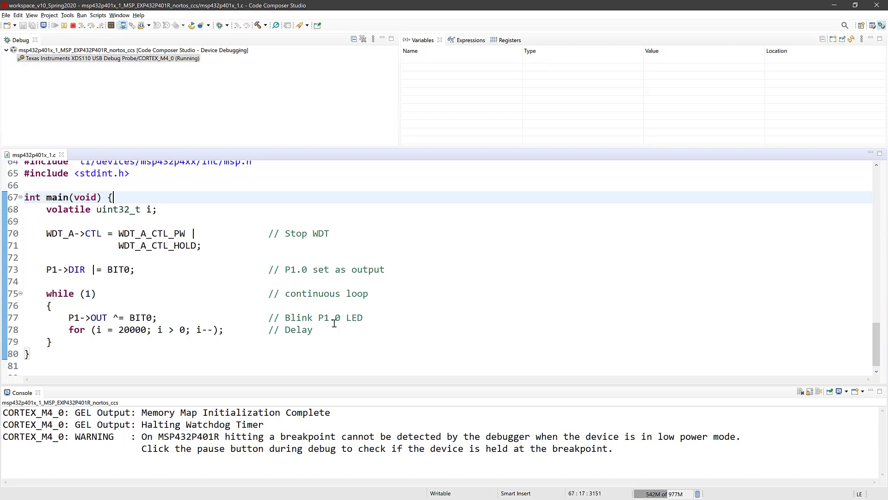
{"action": "key", "text": "alt+Tab"}
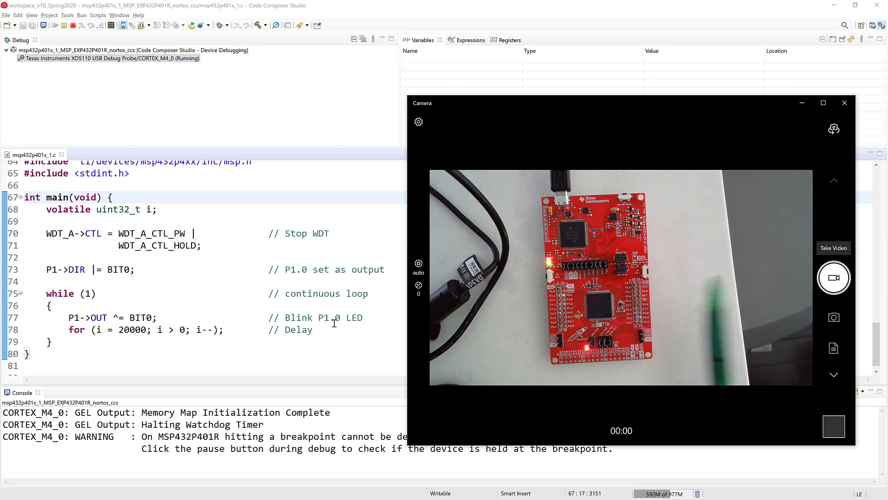
{"action": "key", "text": "alt+Tab"}
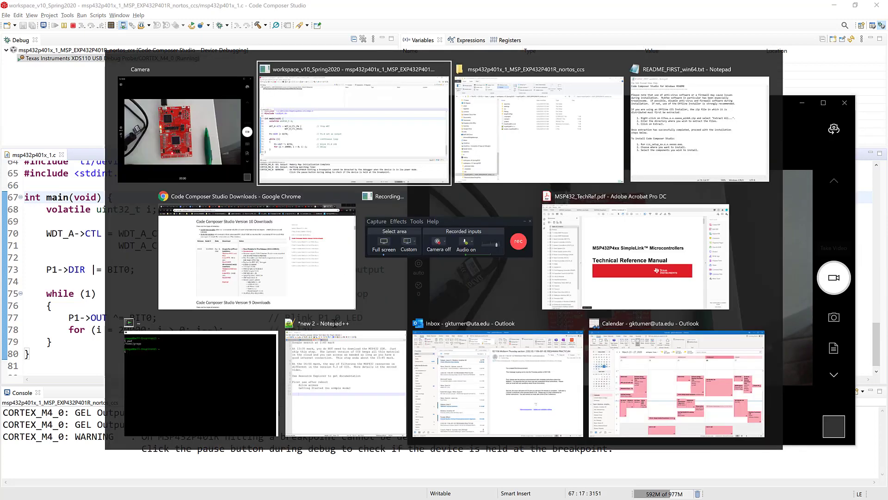
{"action": "left_click", "coordinate": [65, 26]}
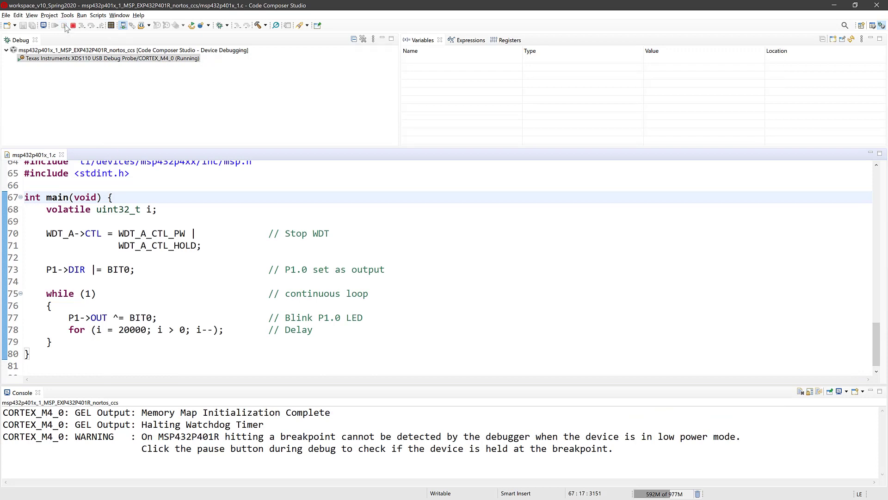
{"action": "key", "text": "alt+Tab"}
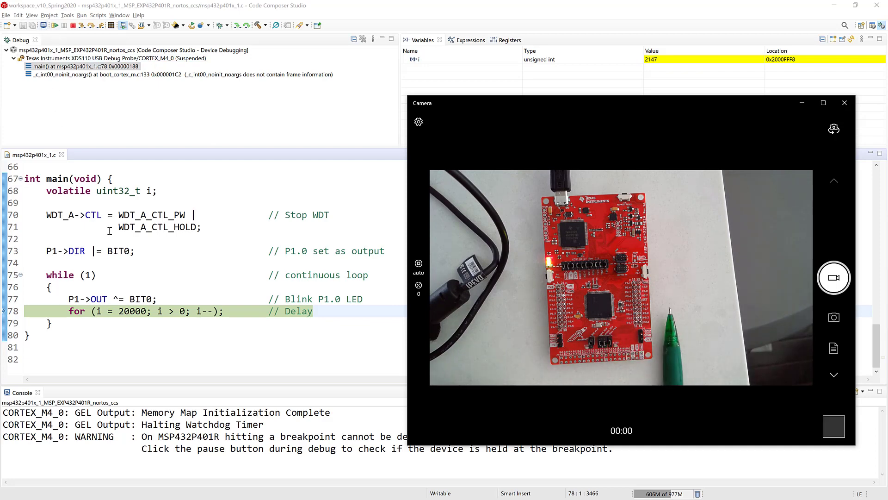
{"action": "left_click", "coordinate": [55, 115]}
Resume and suspend the program twice, and check the board's LED in the Camera app.
{"action": "left_click", "coordinate": [54, 26]}
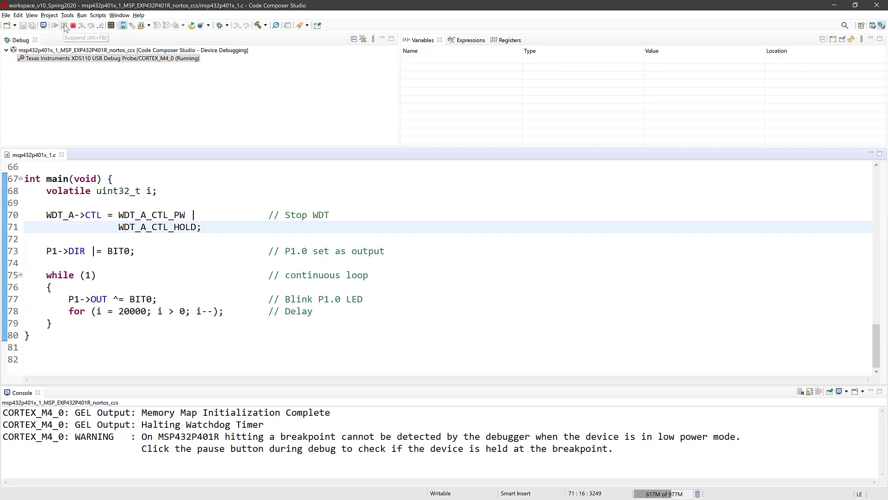
{"action": "left_click", "coordinate": [65, 26]}
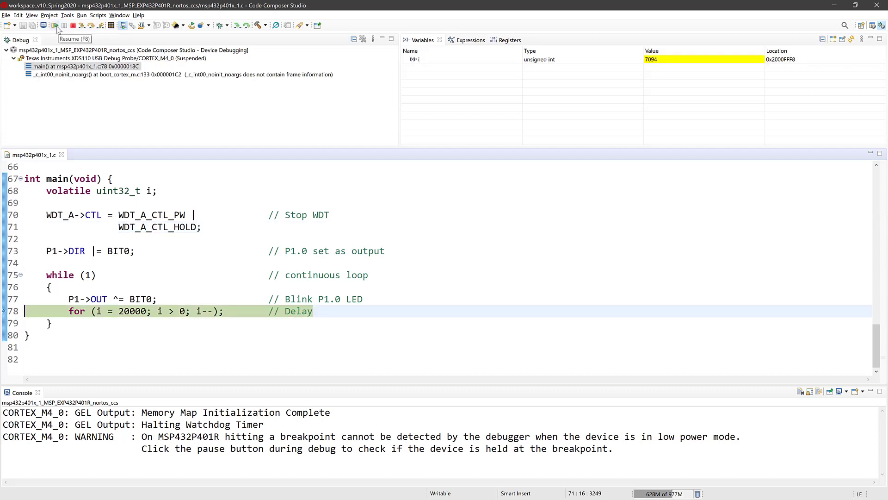
{"action": "left_click", "coordinate": [55, 25]}
{"action": "left_click", "coordinate": [64, 27]}
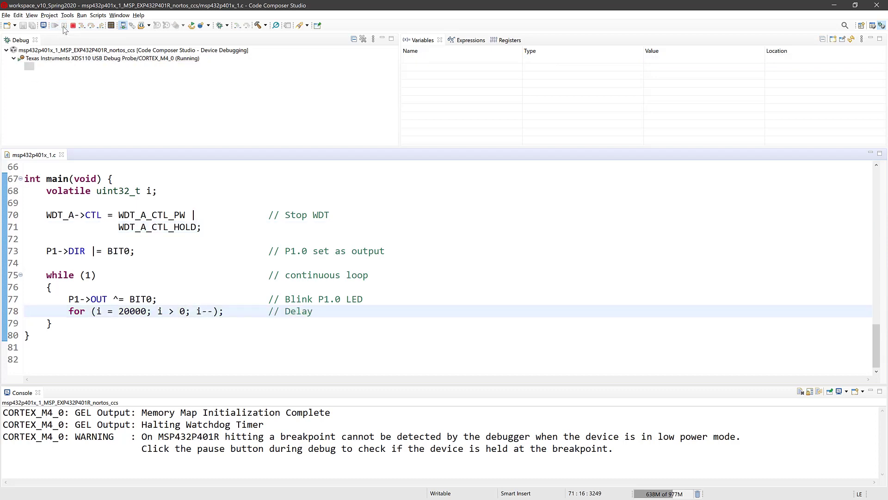
{"action": "key", "text": "alt+Tab"}
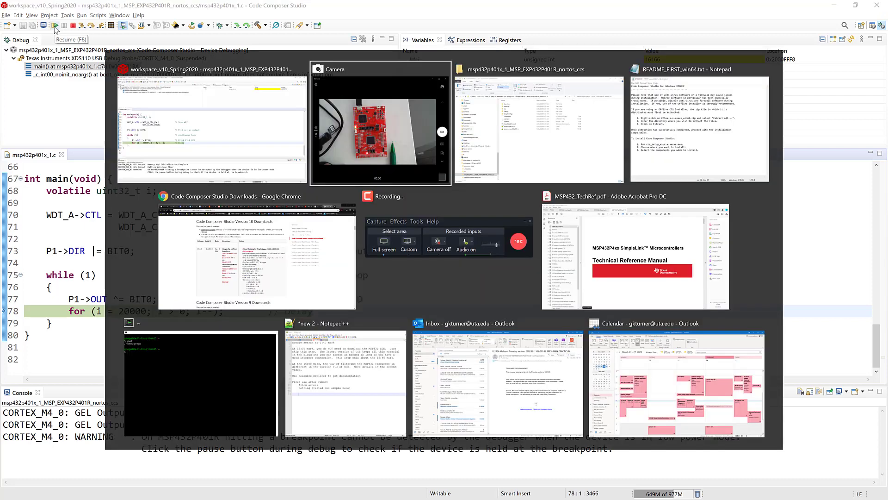
{"action": "key", "text": "alt+Tab"}
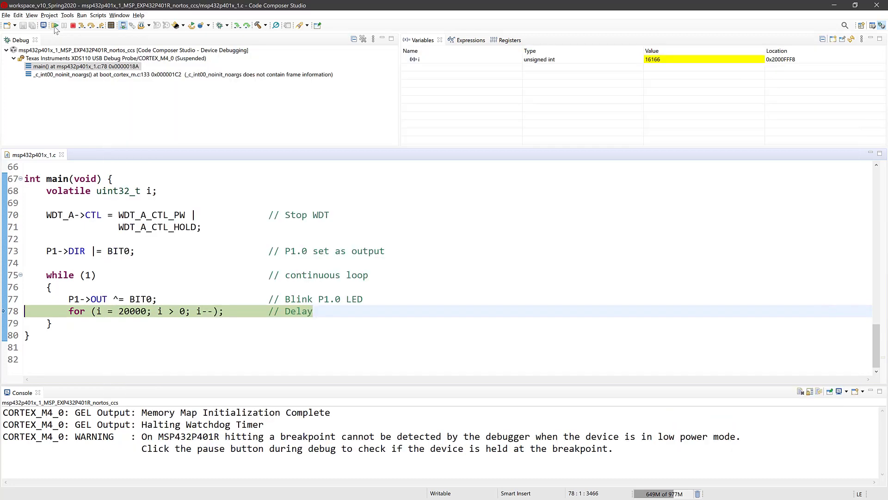
Resume the program and suspend it again, comparing the halted state with the board's LED in the Camera app.
{"action": "left_click", "coordinate": [55, 26]}
{"action": "key", "text": "alt+Tab"}
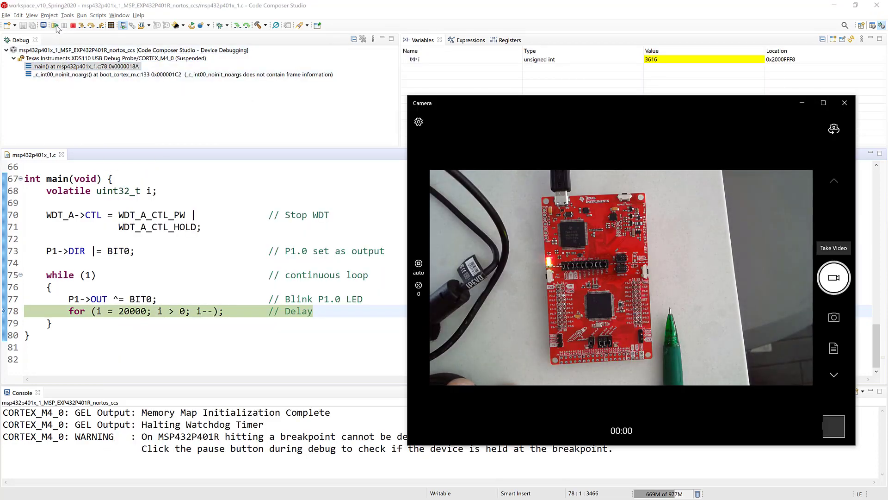
{"action": "left_click", "coordinate": [62, 35]}
{"action": "left_click", "coordinate": [65, 26]}
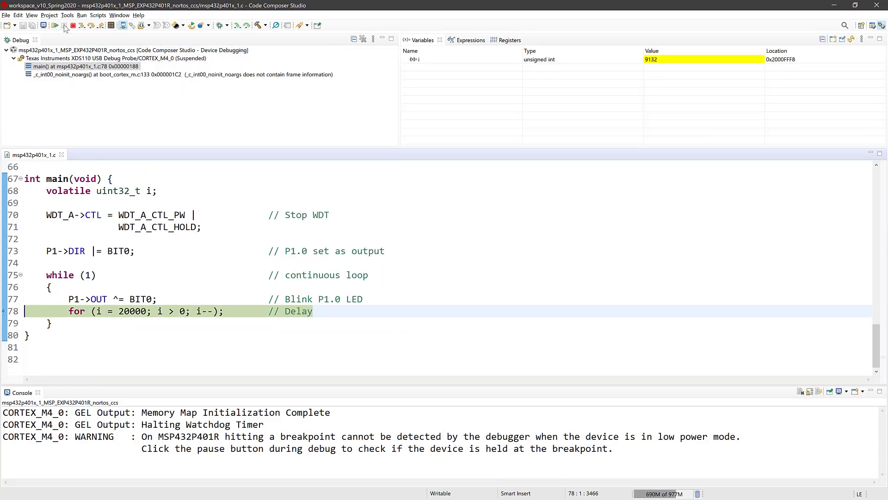
{"action": "key", "text": "alt+Tab"}
{"action": "key", "text": "alt+Tab"}
Resume and suspend the program two more times to halt it at different points of the delay loop.
{"action": "left_click", "coordinate": [55, 25]}
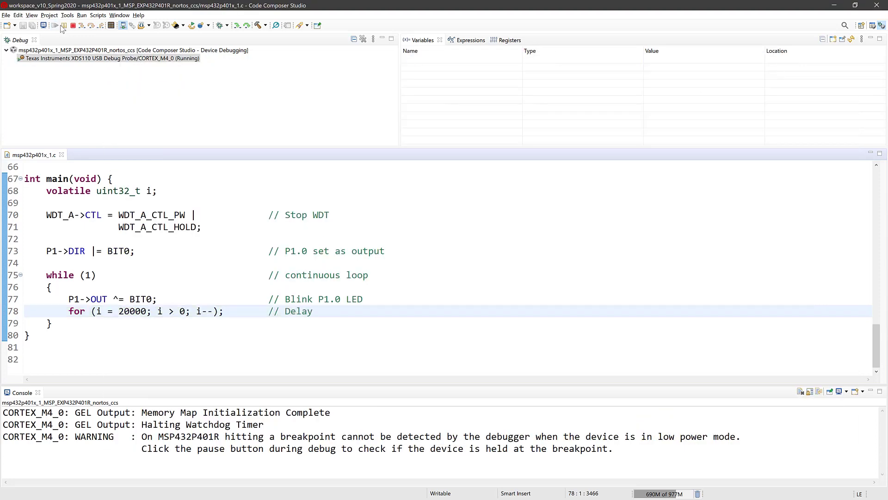
{"action": "left_click", "coordinate": [65, 26]}
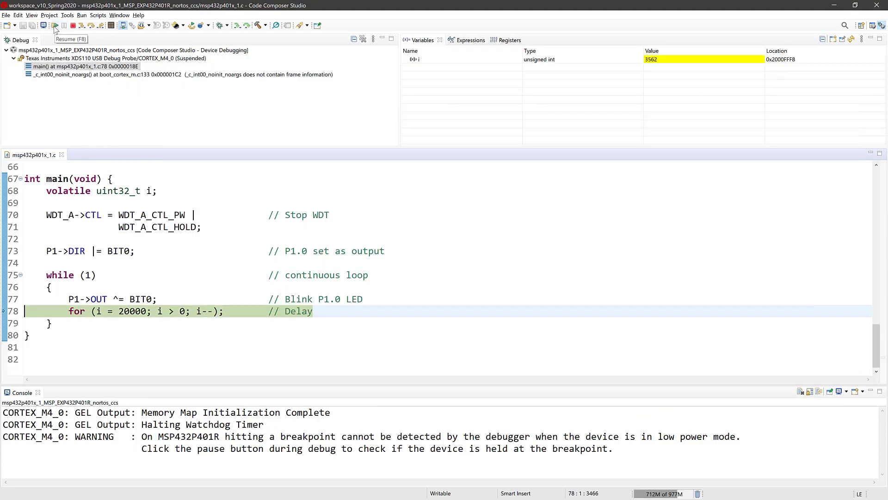
{"action": "left_click", "coordinate": [55, 26]}
{"action": "left_click", "coordinate": [65, 26]}
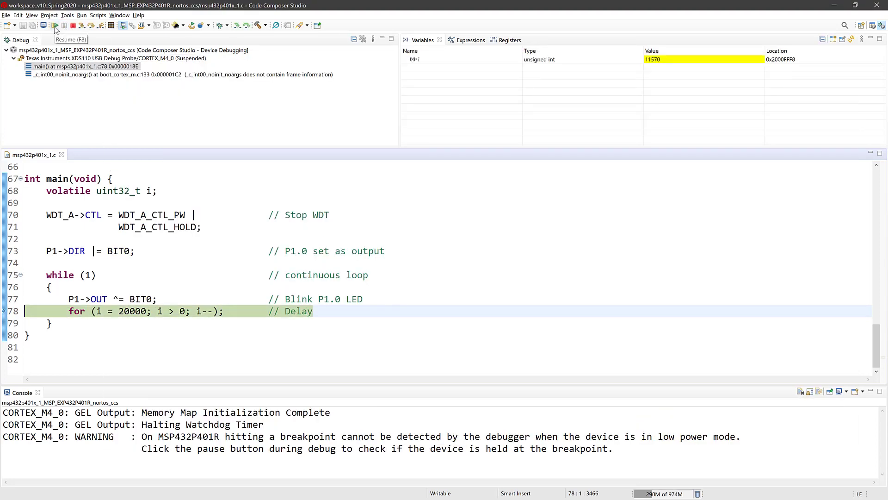
Resume and suspend the program twice, and bring up the Camera app to examine the P1.0 LED at the halted point.
{"action": "left_click", "coordinate": [55, 25]}
{"action": "left_click", "coordinate": [65, 26]}
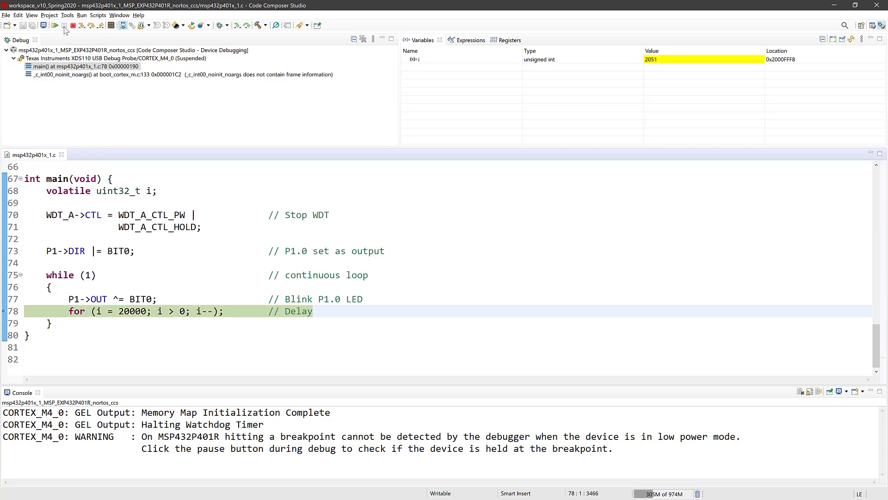
{"action": "left_click", "coordinate": [55, 26]}
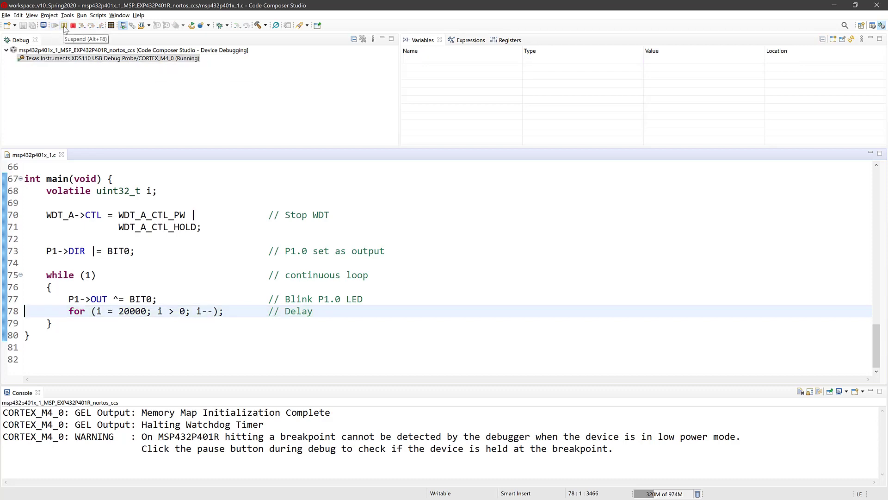
{"action": "left_click", "coordinate": [64, 26]}
{"action": "key", "text": "alt+Tab"}
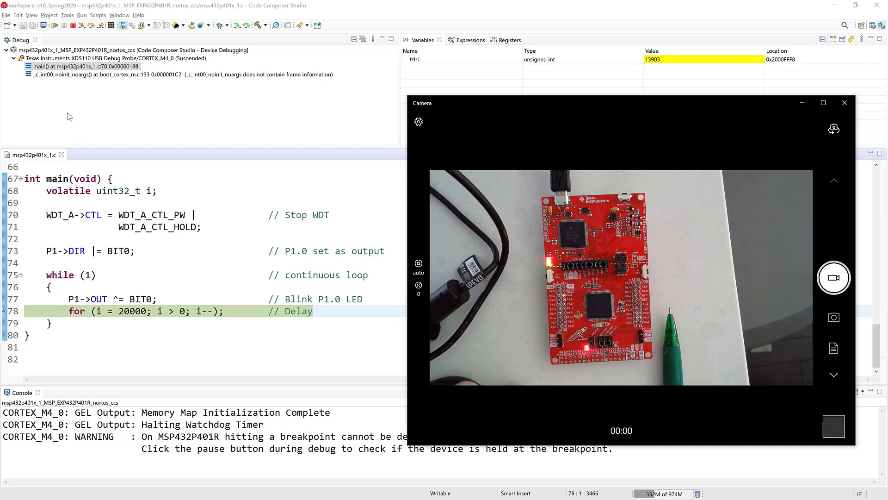
Resume the blink program from its halted state, suspend it once more, and terminate the debug session.
{"action": "left_click", "coordinate": [55, 25]}
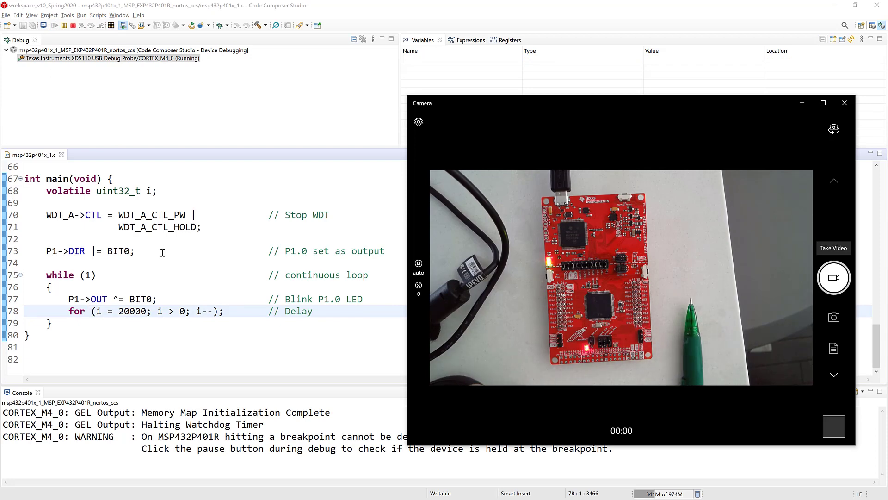
{"action": "left_click", "coordinate": [142, 240]}
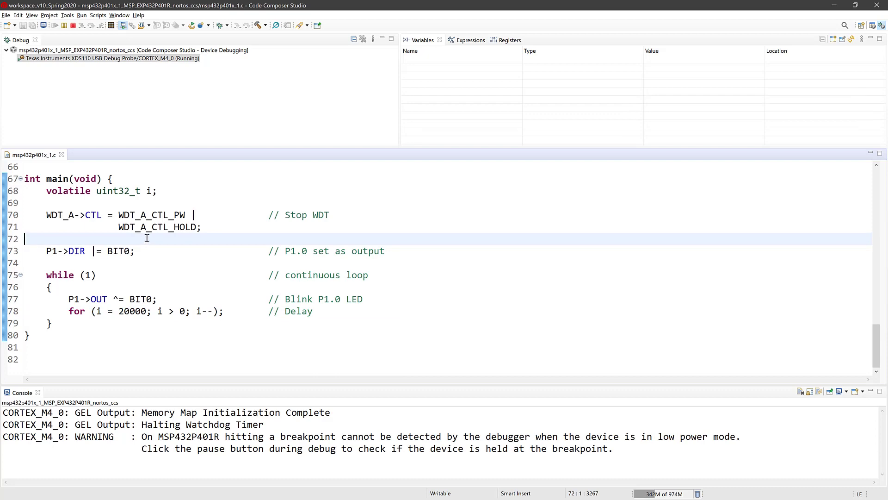
{"action": "left_click", "coordinate": [65, 26]}
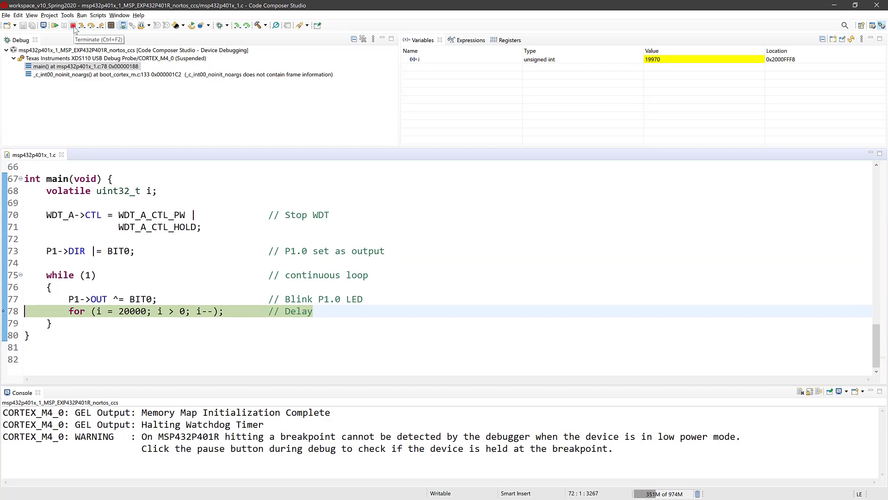
{"action": "left_click", "coordinate": [73, 25]}
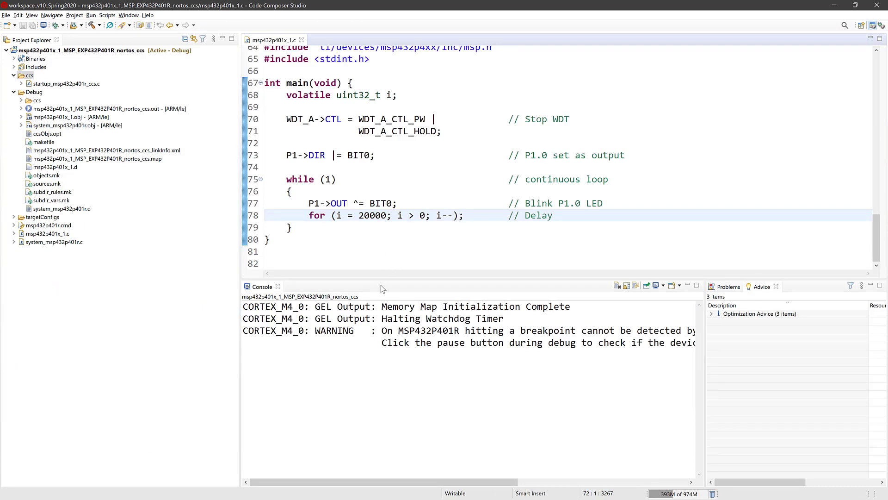
Enlarge the code editor by shrinking the Console and Project Explorer panes.
{"action": "left_click_drag", "start_coordinate": [382, 277], "coordinate": [386, 355]}
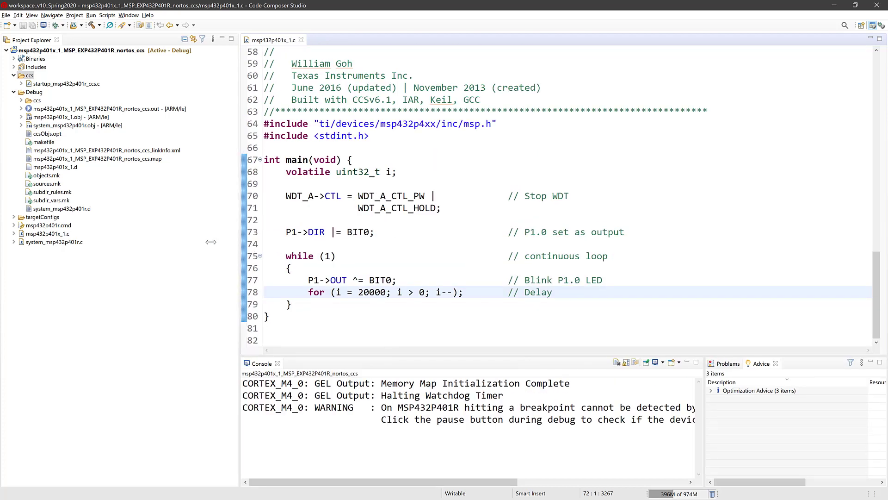
{"action": "left_click_drag", "start_coordinate": [243, 245], "coordinate": [205, 245]}
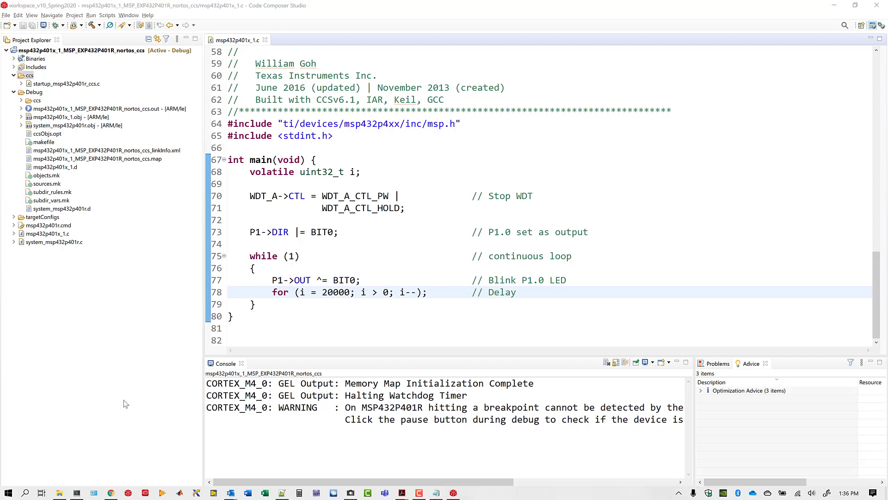
Open Windows Device Manager and enlarge its window so the whole list of device categories fits.
{"action": "key", "text": "super"}
{"action": "left_click", "coordinate": [7, 494]}
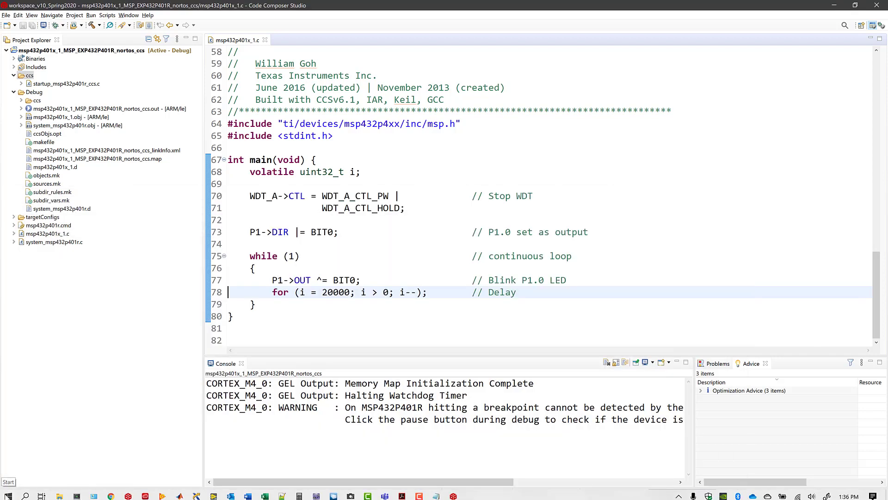
{"action": "key", "text": "super"}
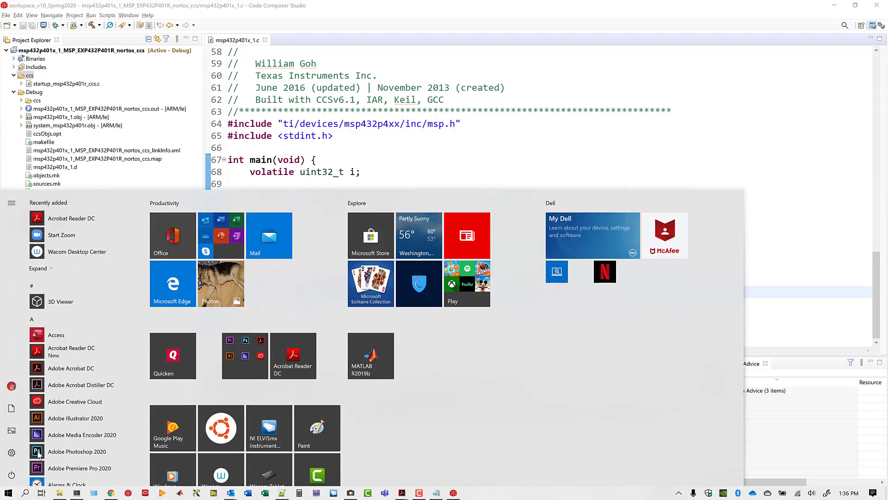
{"action": "type", "text": "device"}
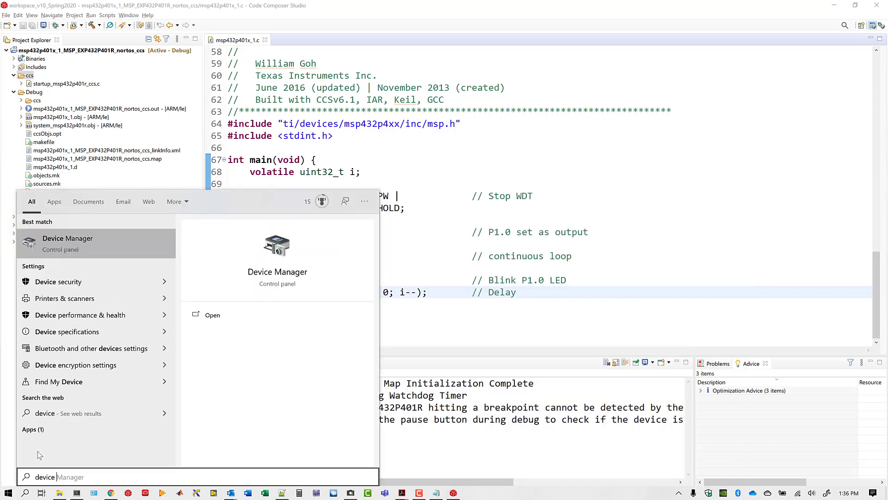
{"action": "left_click", "coordinate": [77, 243]}
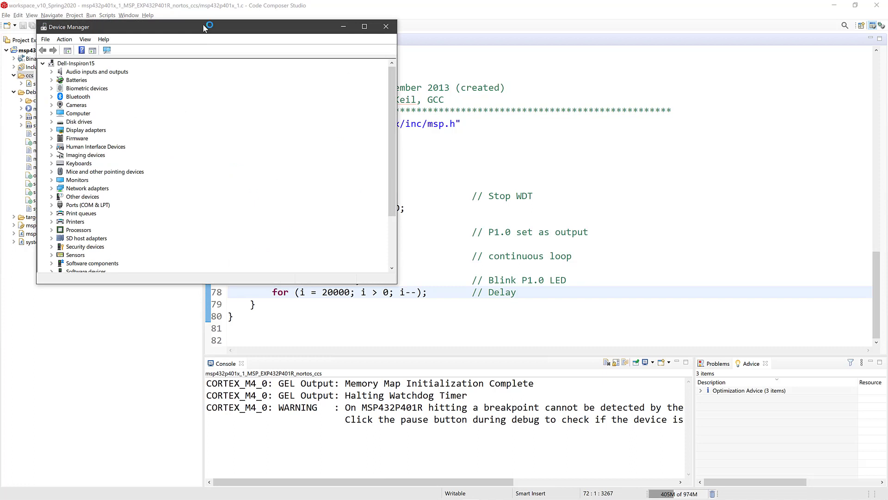
{"action": "left_click_drag", "start_coordinate": [206, 27], "coordinate": [462, 28]}
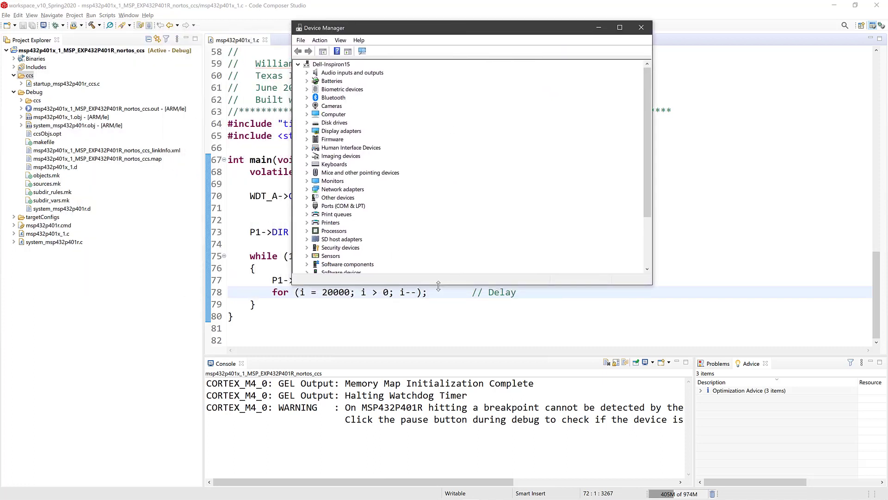
{"action": "left_click_drag", "start_coordinate": [438, 286], "coordinate": [442, 473]}
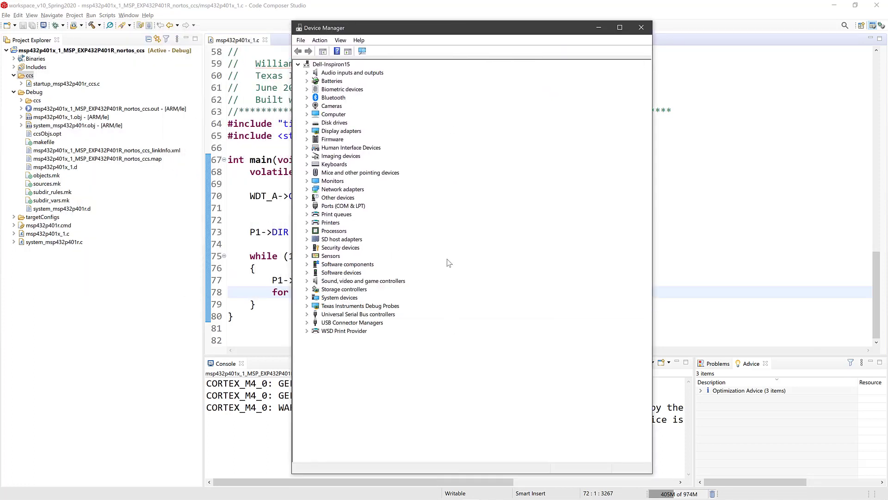
Expand Ports (COM & LPT) in Device Manager and examine the XDS110 serial ports of the LaunchPad.
{"action": "left_click", "coordinate": [307, 207]}
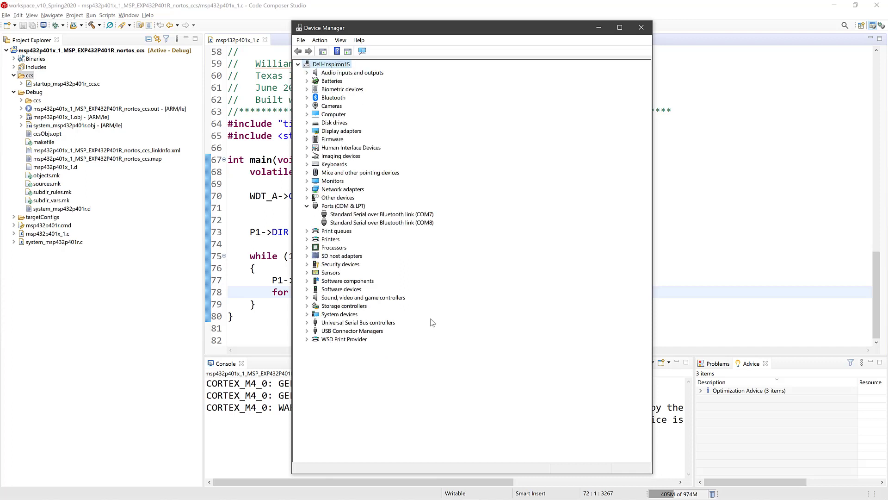
{"action": "left_click", "coordinate": [344, 207]}
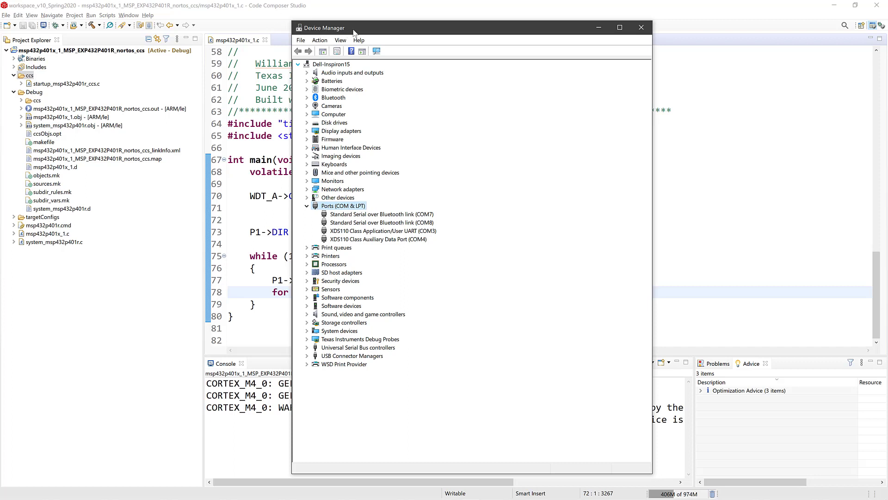
{"action": "left_click_drag", "start_coordinate": [352, 30], "coordinate": [430, 26]}
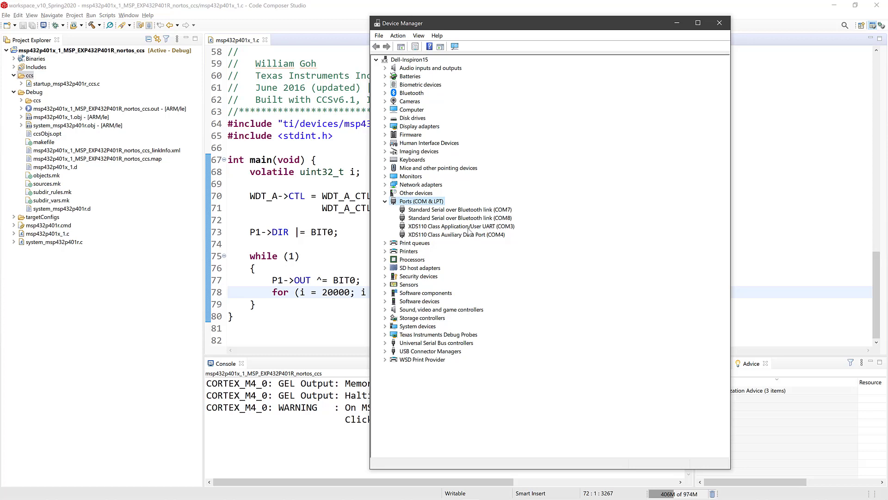
Return to Code Composer Studio and exit it, and move Device Manager beside the Camera view of the board.
{"action": "left_click", "coordinate": [322, 196]}
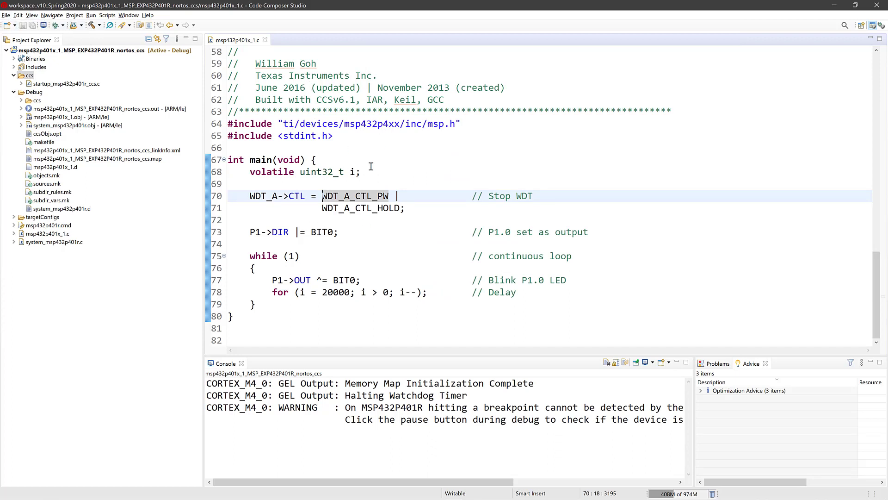
{"action": "left_click", "coordinate": [6, 16]}
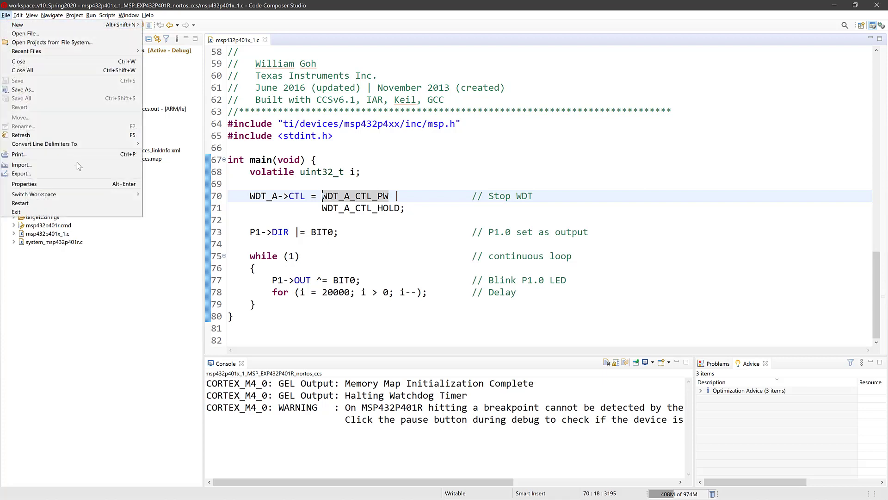
{"action": "left_click", "coordinate": [56, 215]}
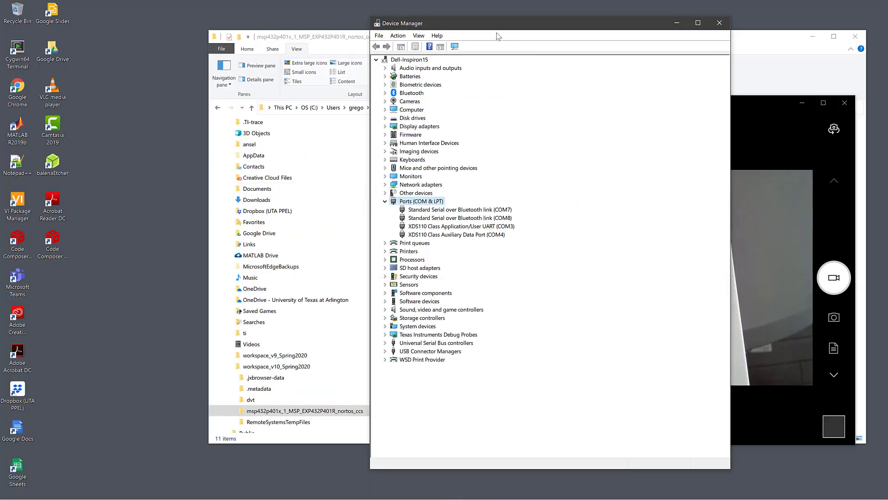
{"action": "left_click_drag", "start_coordinate": [498, 33], "coordinate": [218, 40]}
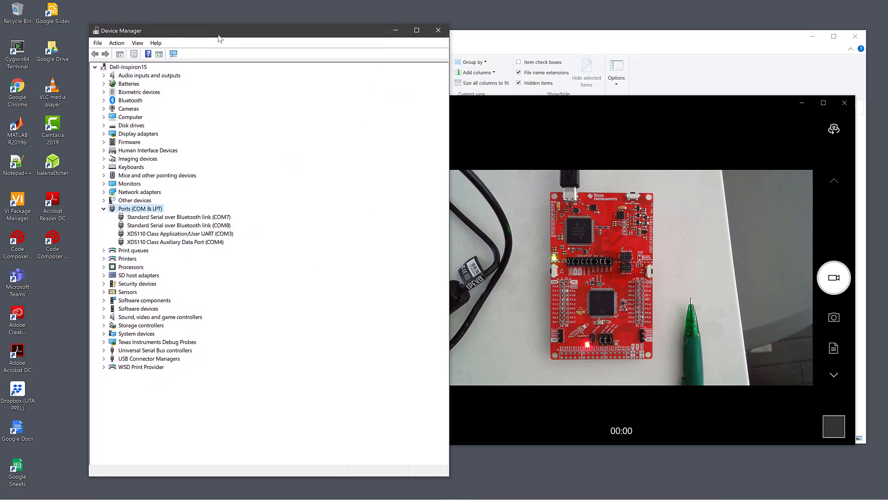
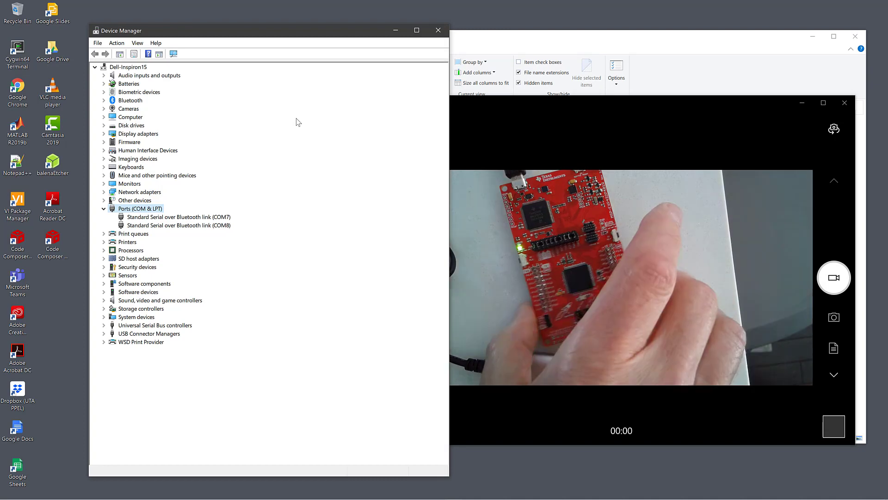
{"action": "key", "text": "alt+Tab"}
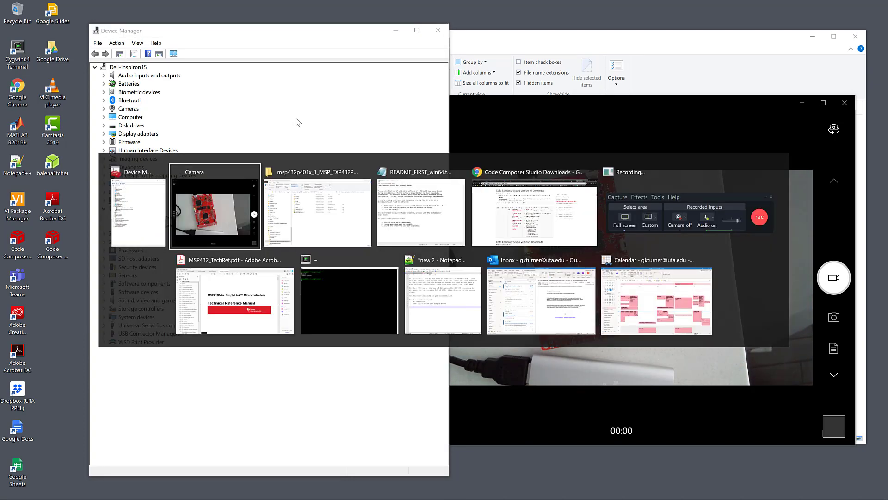
{"action": "key", "text": "alt+Tab"}
{"action": "key", "text": "alt+Tab"}
{"action": "key", "text": "alt+Tab"}
{"action": "key", "text": "alt+Tab"}
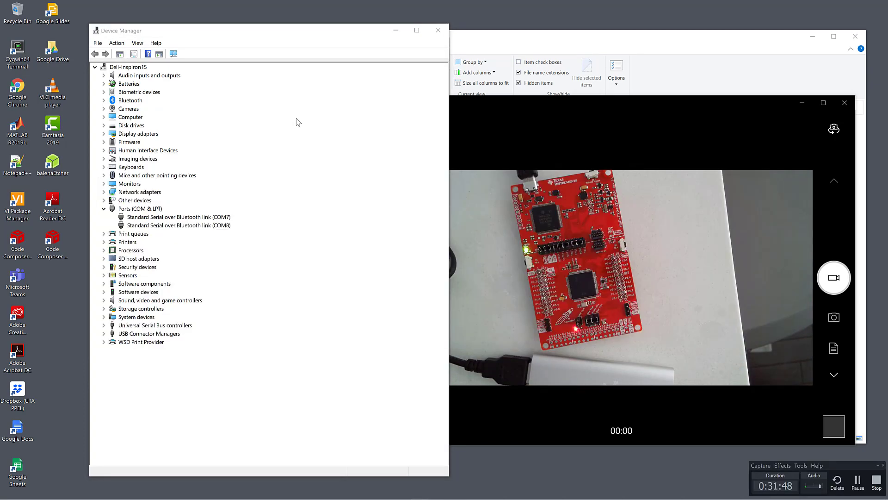